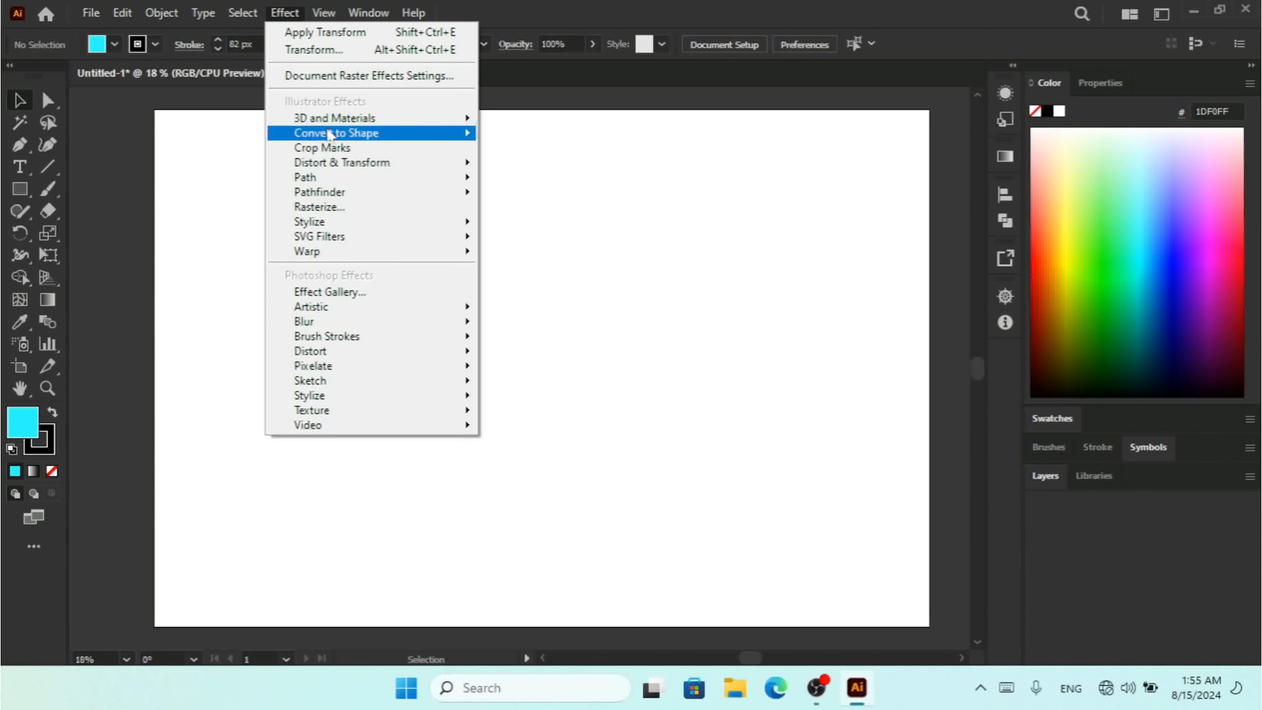
# Step: Open the appearance settings and delete the hidden Twist effect while nothing is selected
pyautogui.moveTo(338, 135)
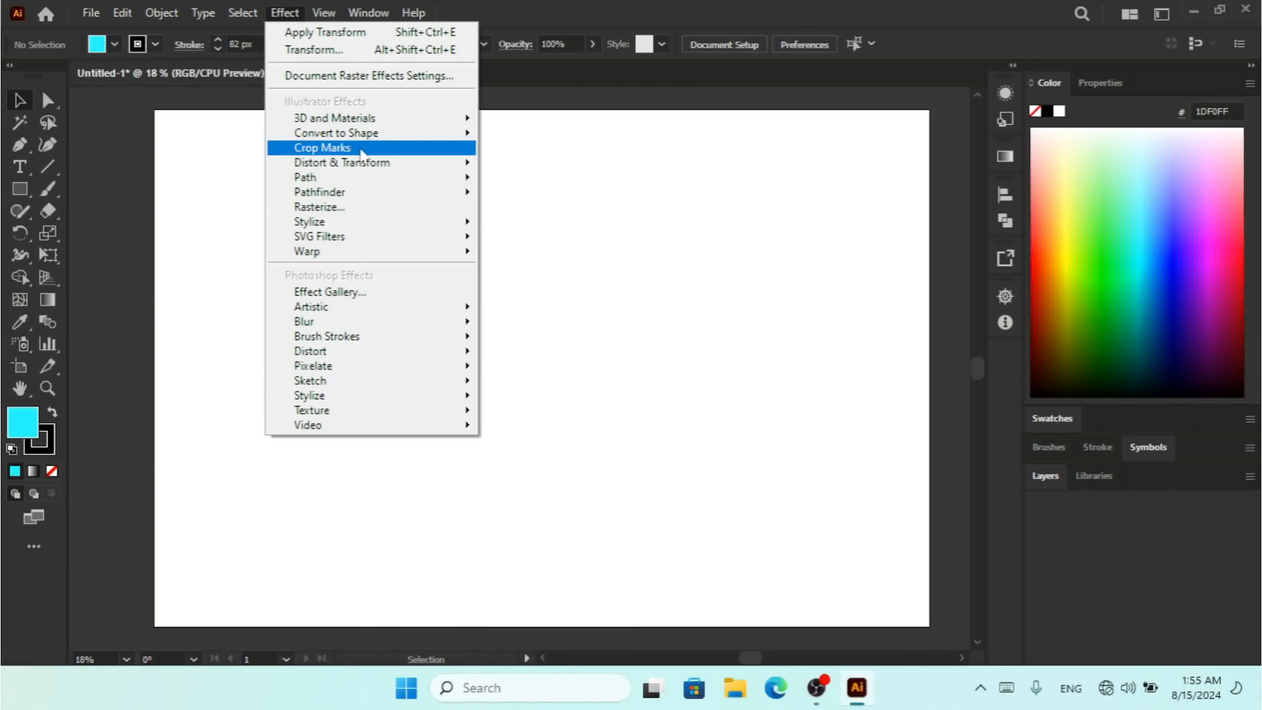
pyautogui.moveTo(374, 169)
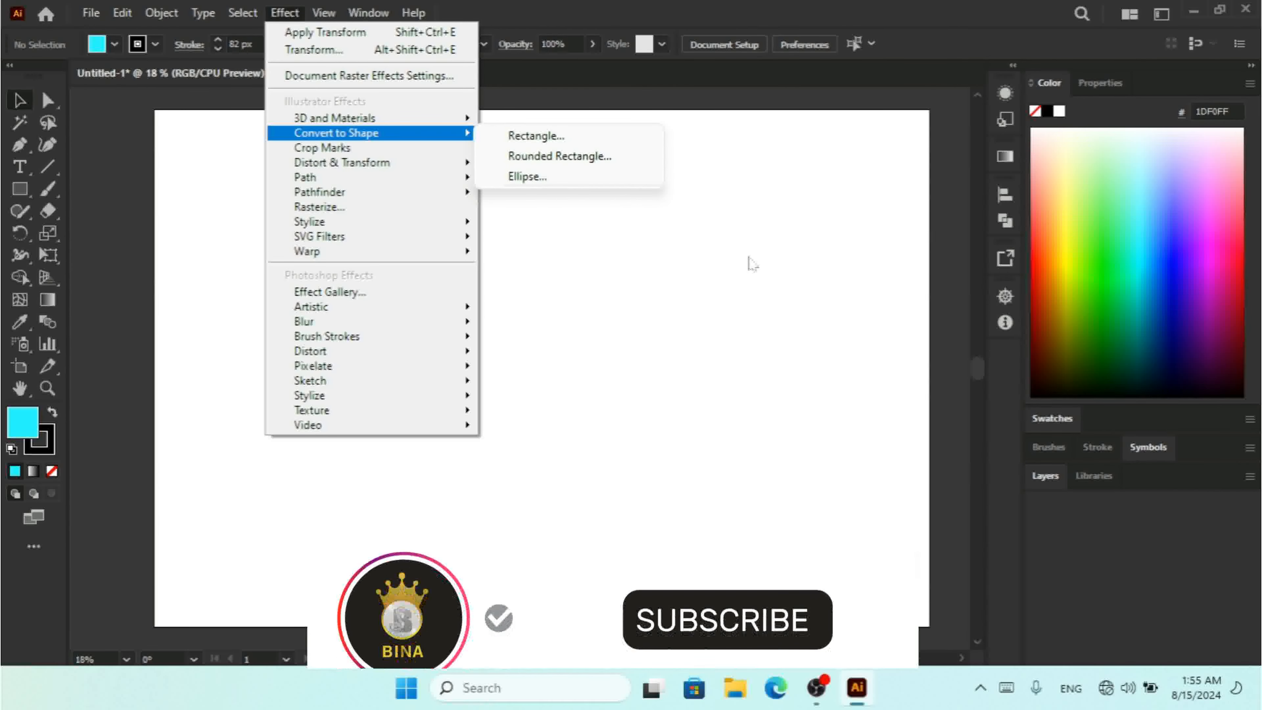
pyautogui.click(1004, 97)
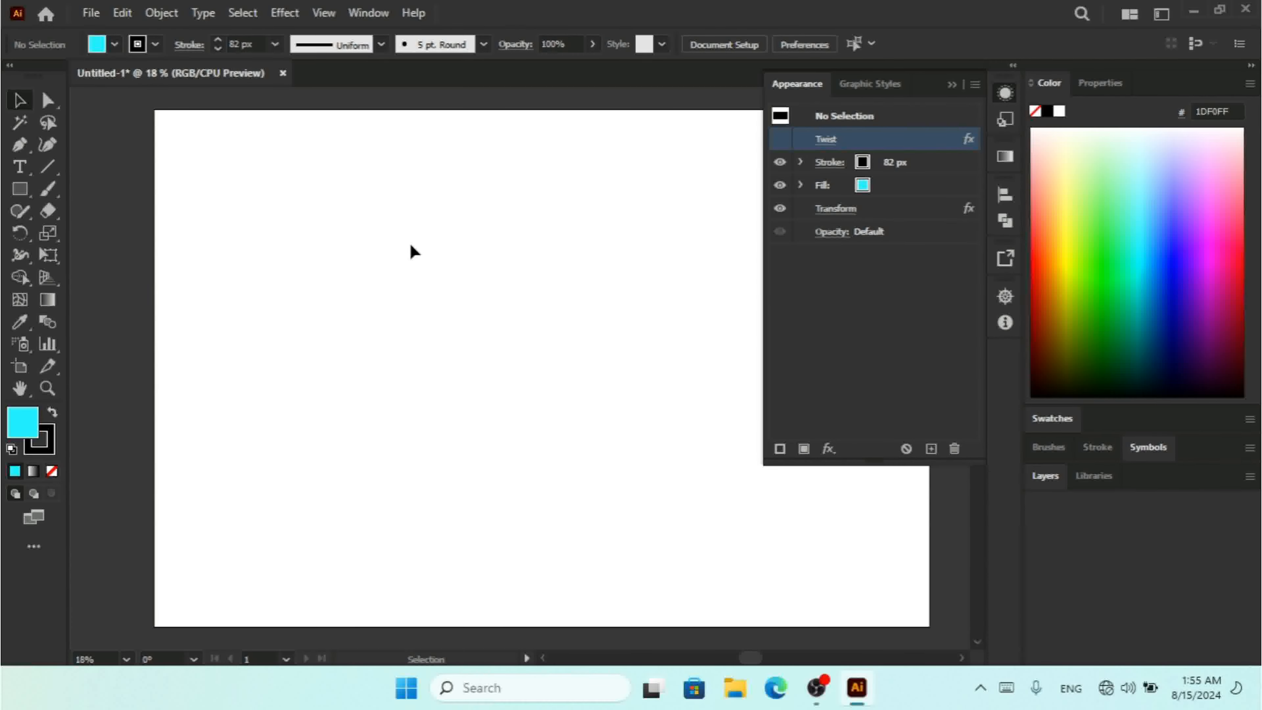
pyautogui.click(953, 450)
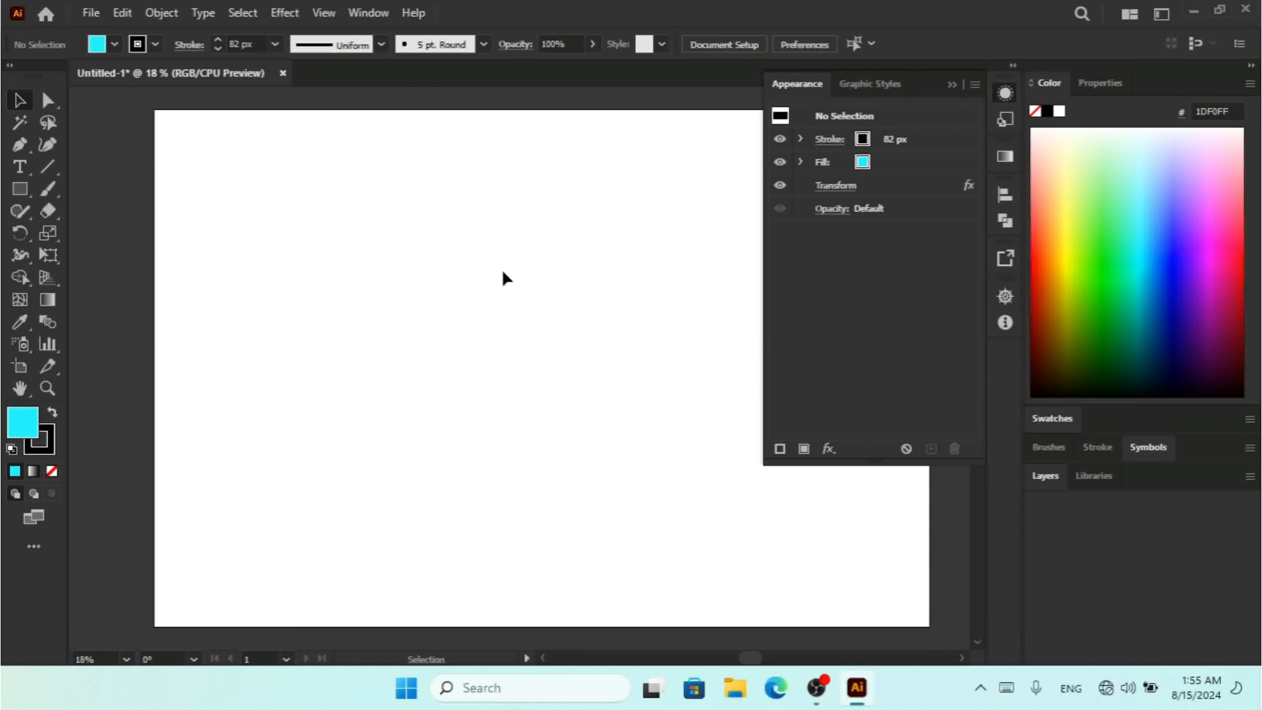
# Step: Draw a large rectangle with a cyan fill and an 82 px black stroke on the upper part of the artboard
pyautogui.click(19, 189)
pyautogui.moveTo(223, 172); pyautogui.dragTo(646, 427)
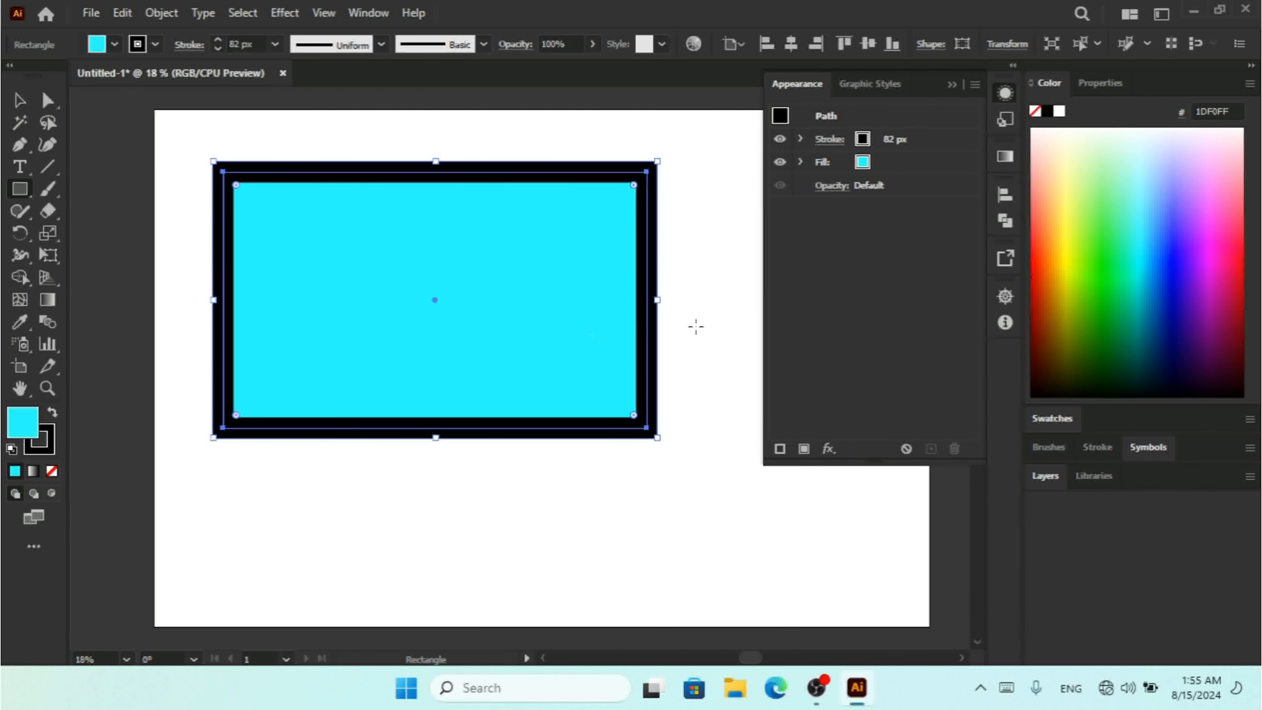
# Step: Apply a Zig Zag effect to the rectangle with an absolute size of 57 px and corner points
pyautogui.click(830, 449)
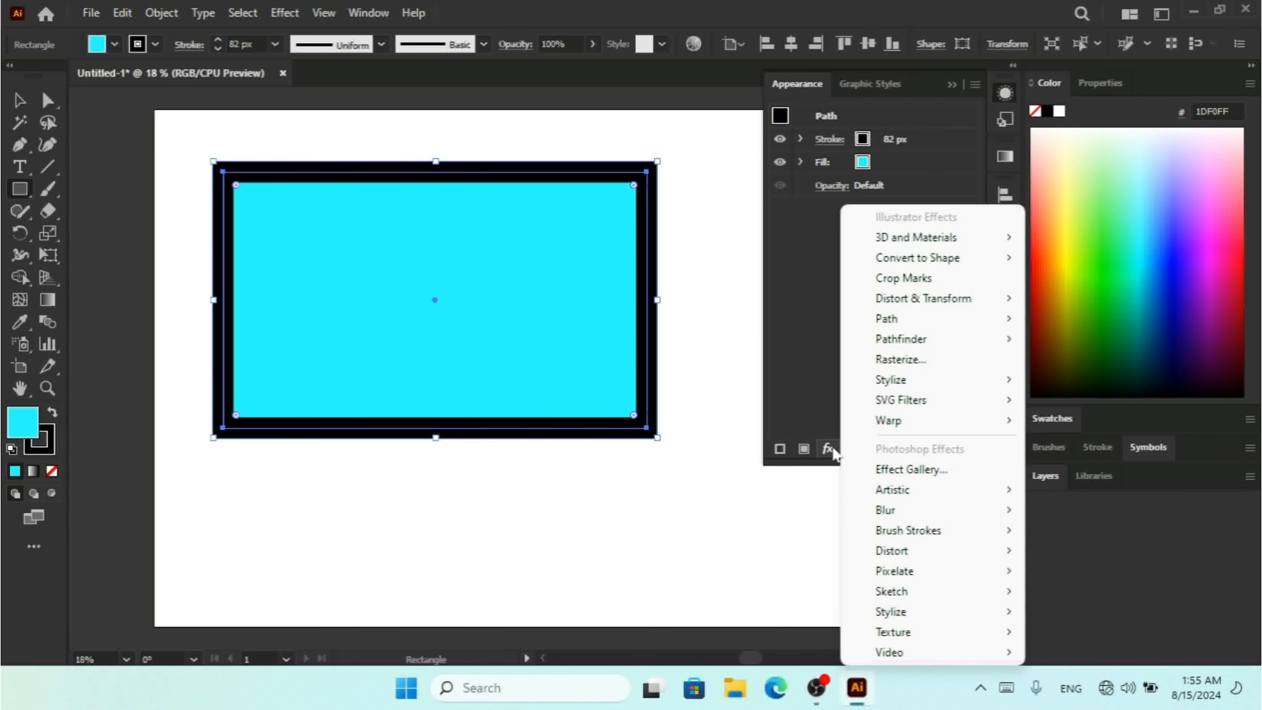
pyautogui.moveTo(974, 298)
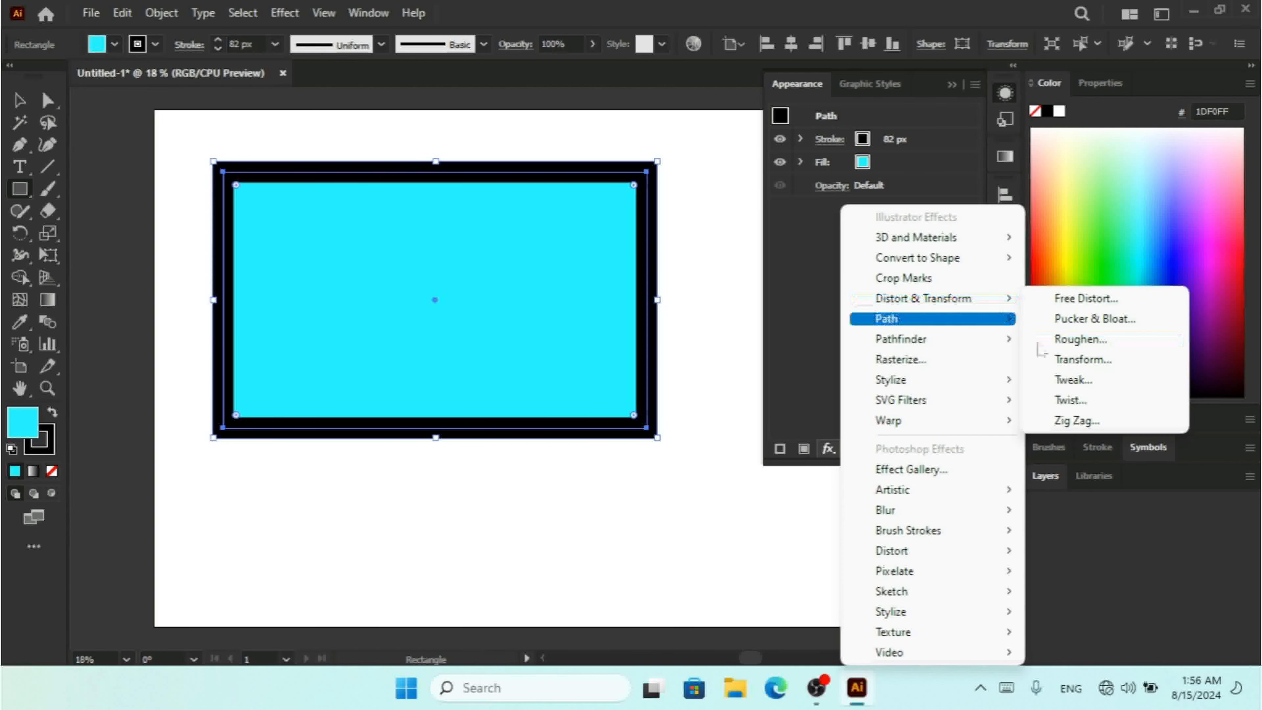
pyautogui.click(1077, 420)
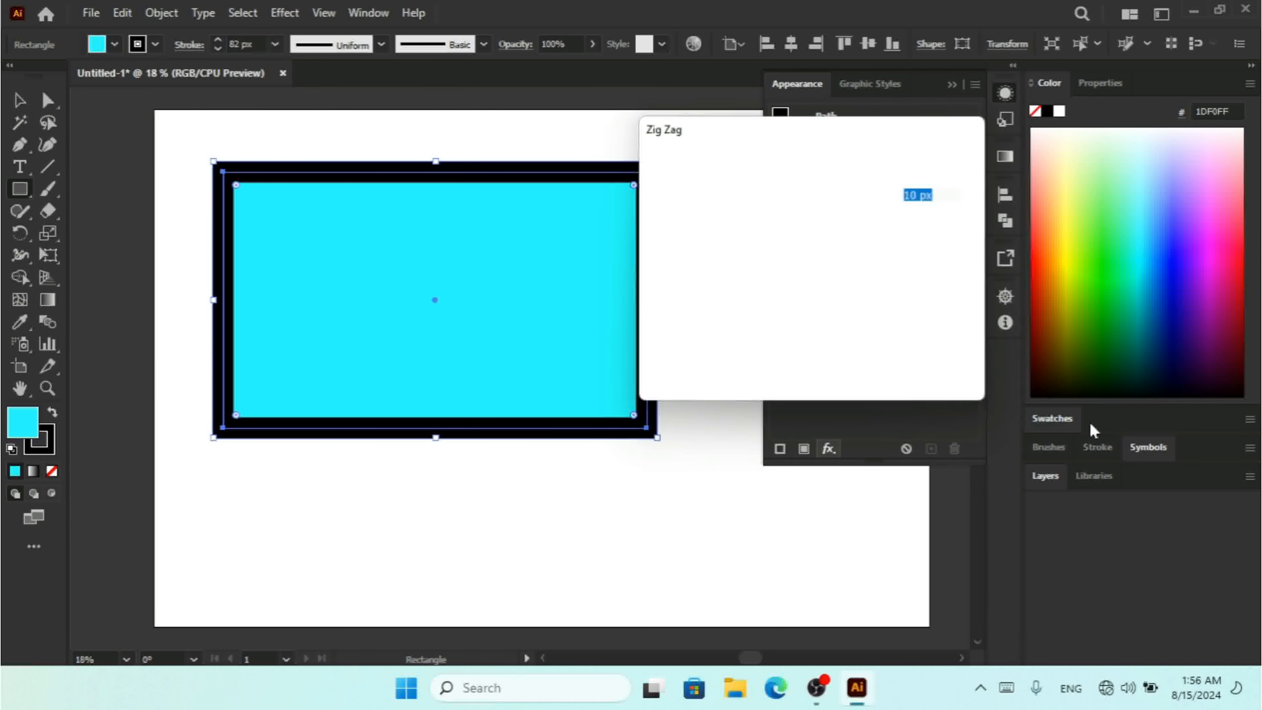
pyautogui.moveTo(781, 194); pyautogui.dragTo(840, 194)
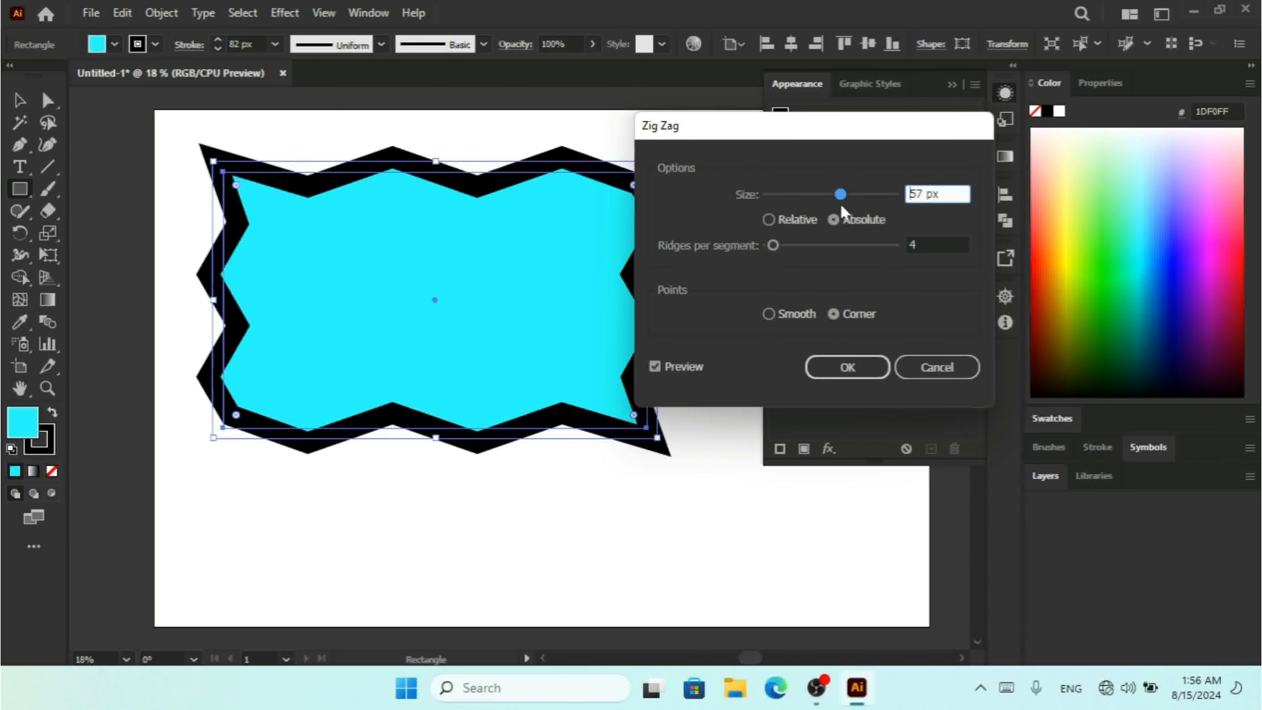
pyautogui.click(846, 365)
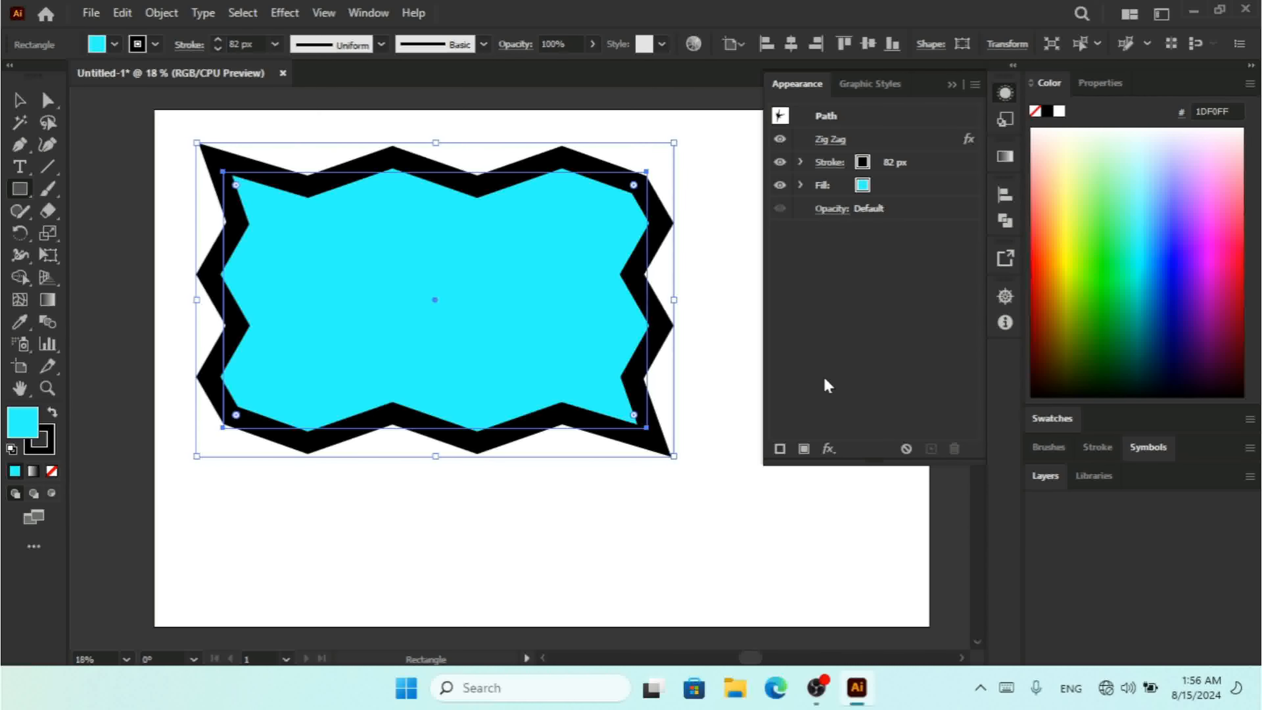
# Step: Add a Tweak effect to the zigzag rectangle with 10% relative horizontal and vertical amounts
pyautogui.click(283, 13)
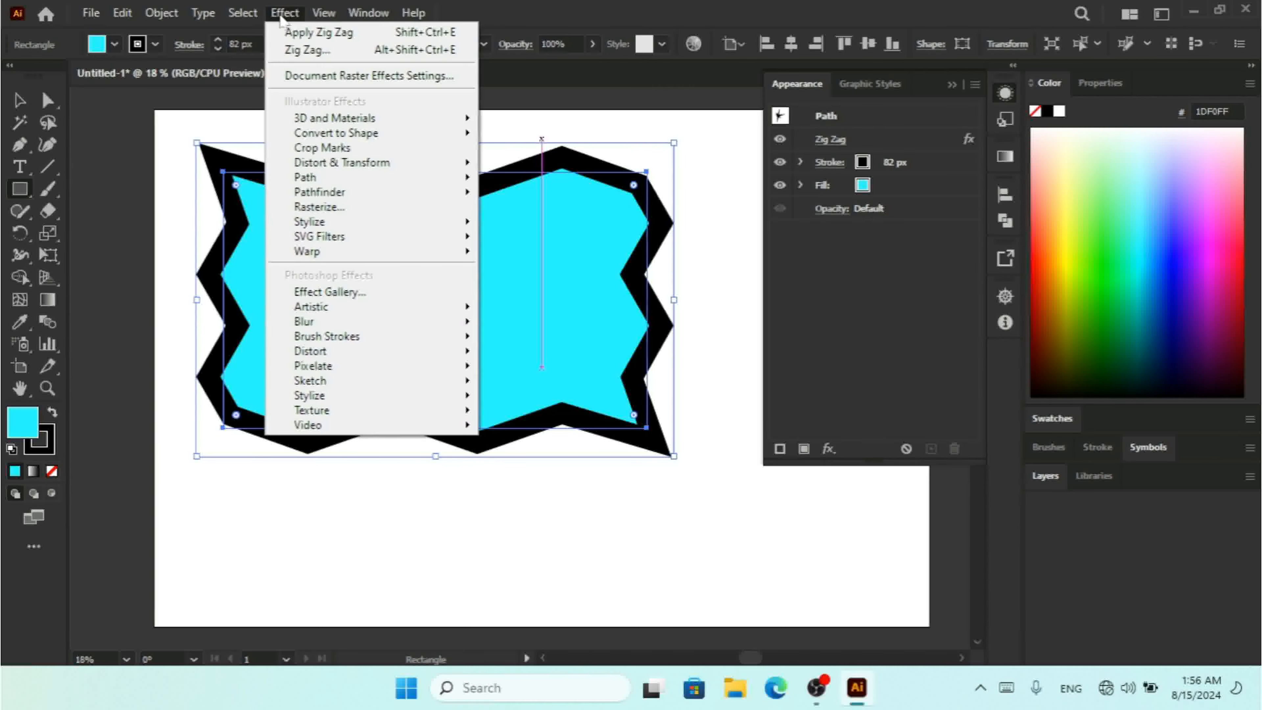
pyautogui.moveTo(430, 142)
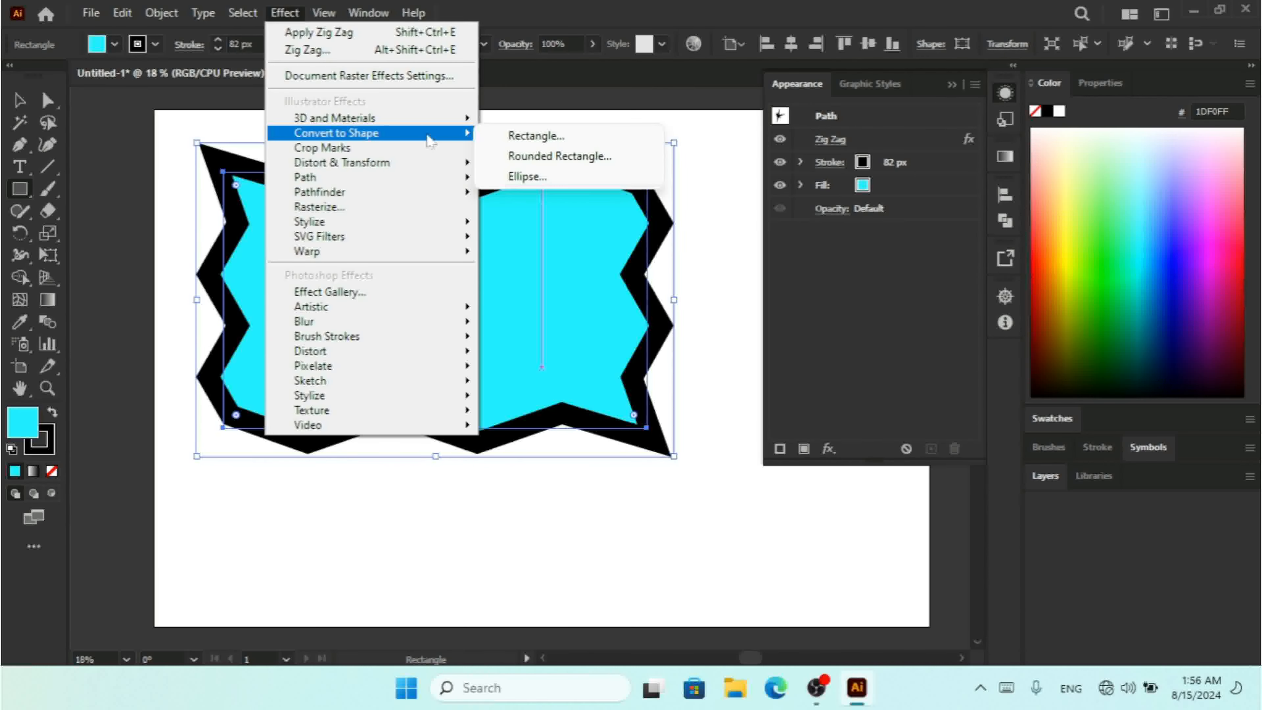
pyautogui.moveTo(438, 164)
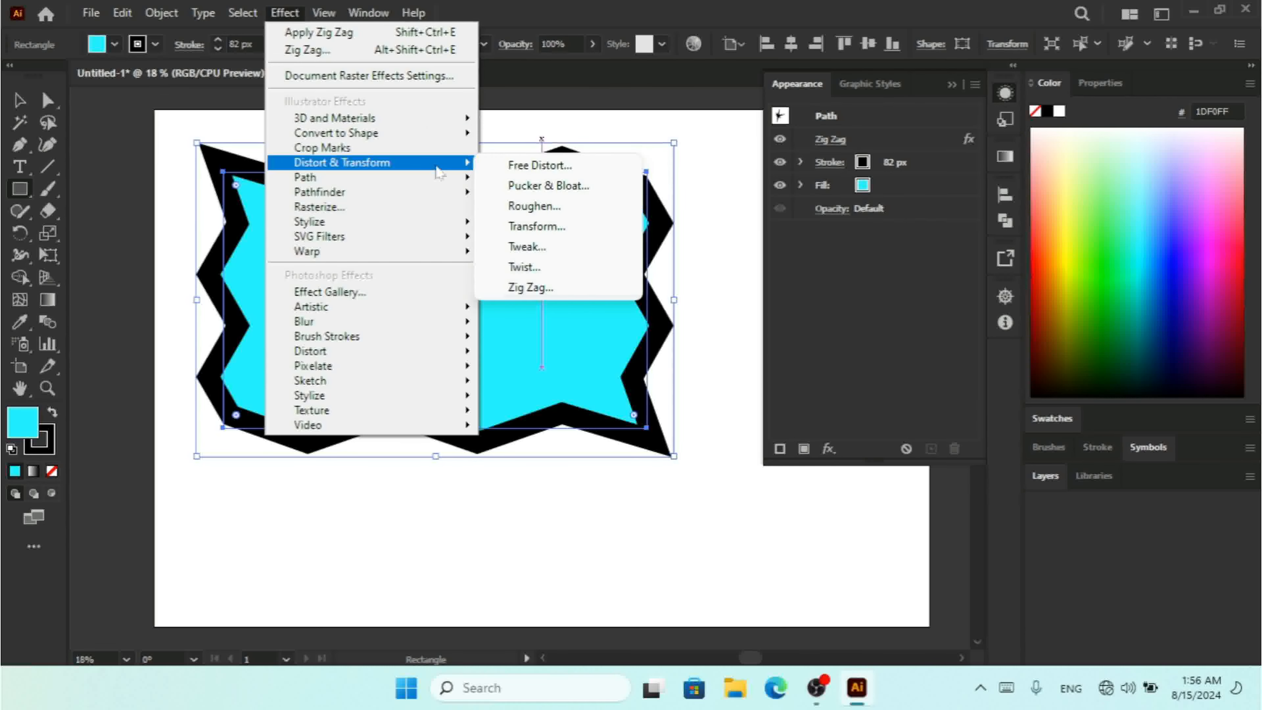
pyautogui.click(537, 249)
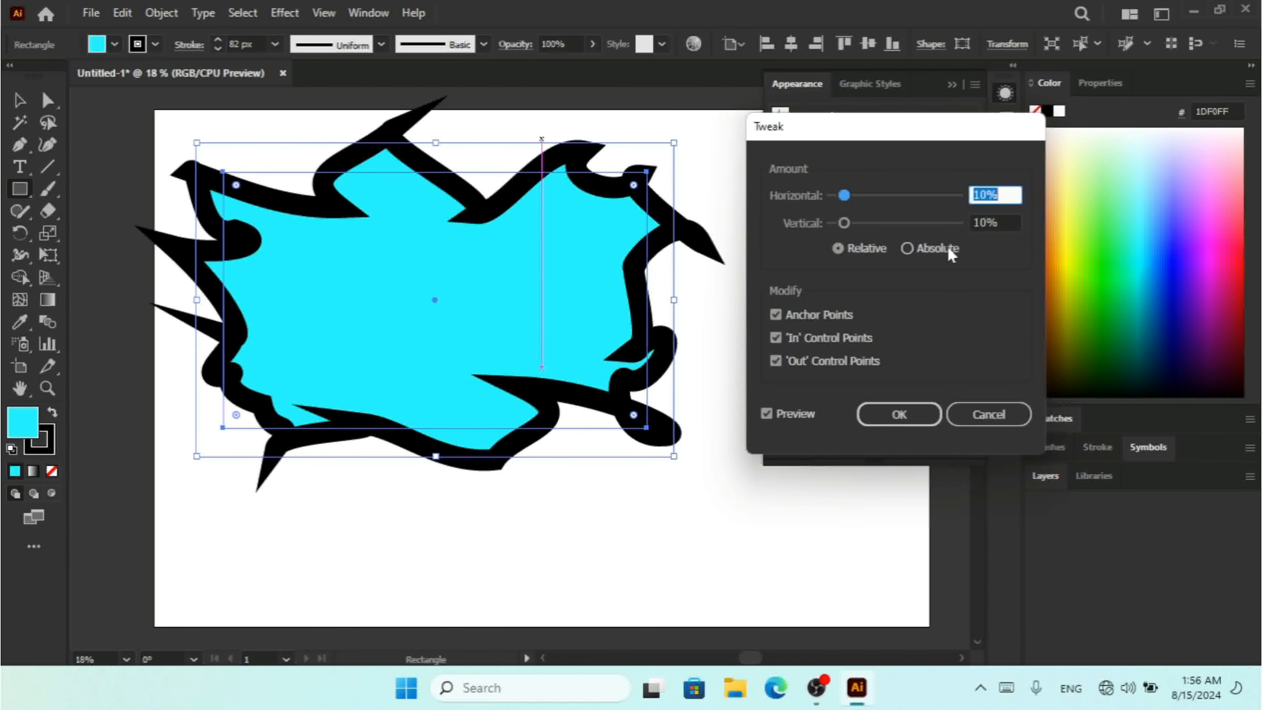
pyautogui.click(901, 417)
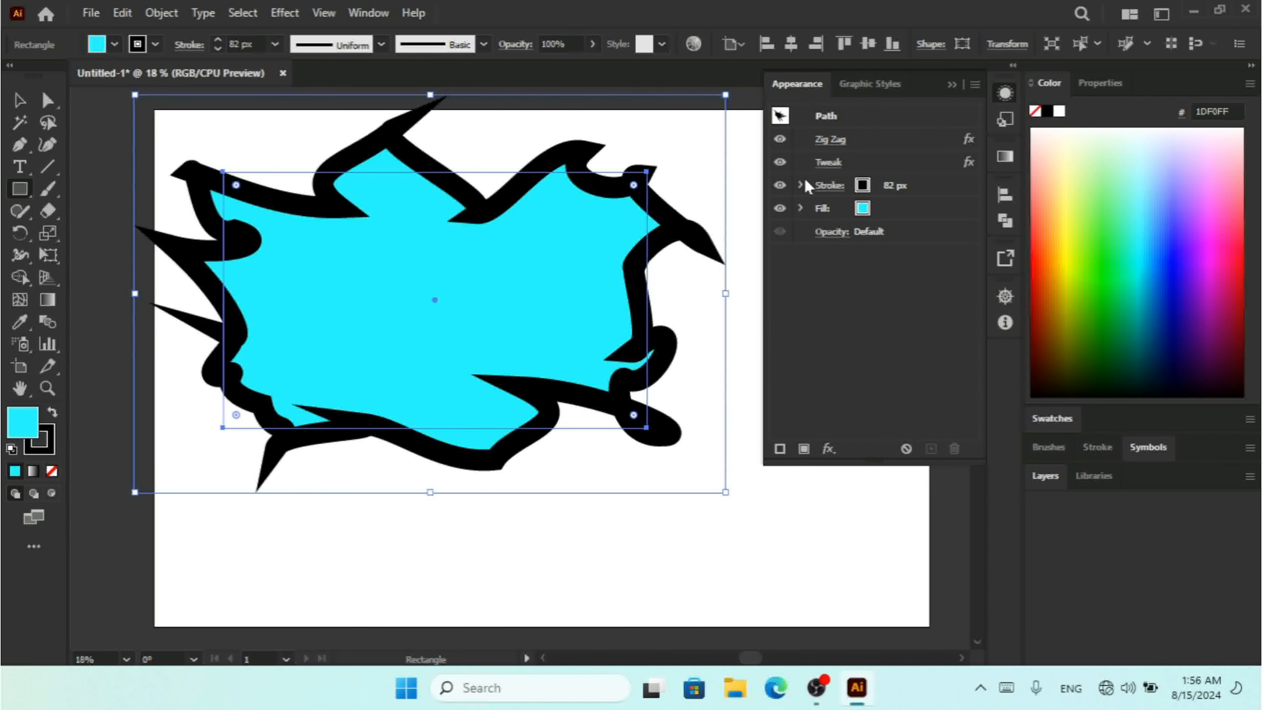
# Step: Hide and show the Tweak effect to compare the shape, and delete that effect from its appearance
pyautogui.click(780, 162)
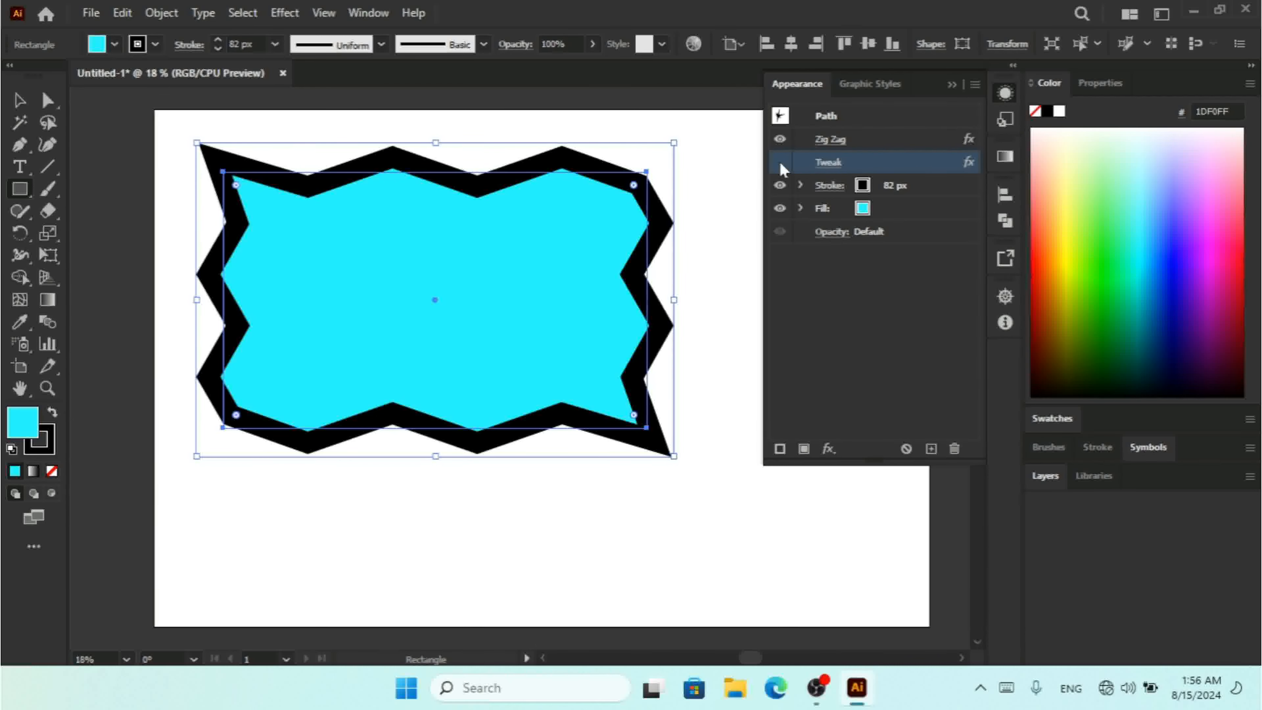
pyautogui.click(780, 162)
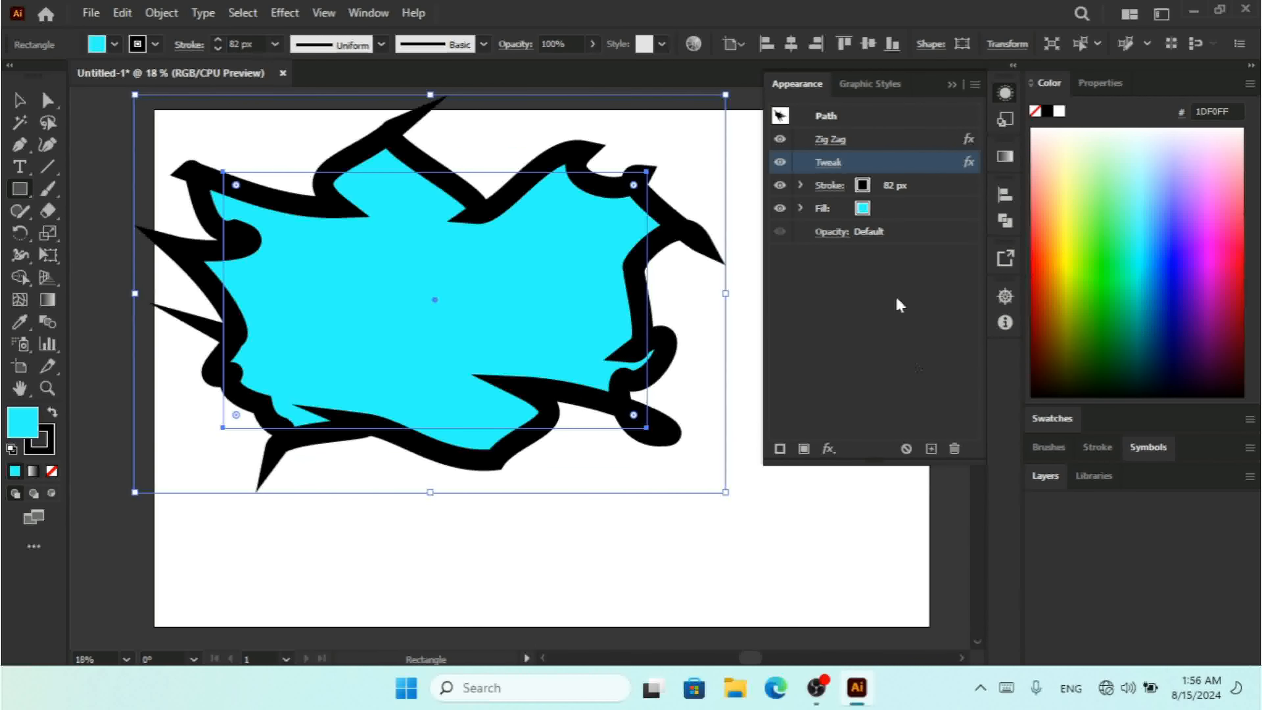
pyautogui.click(954, 449)
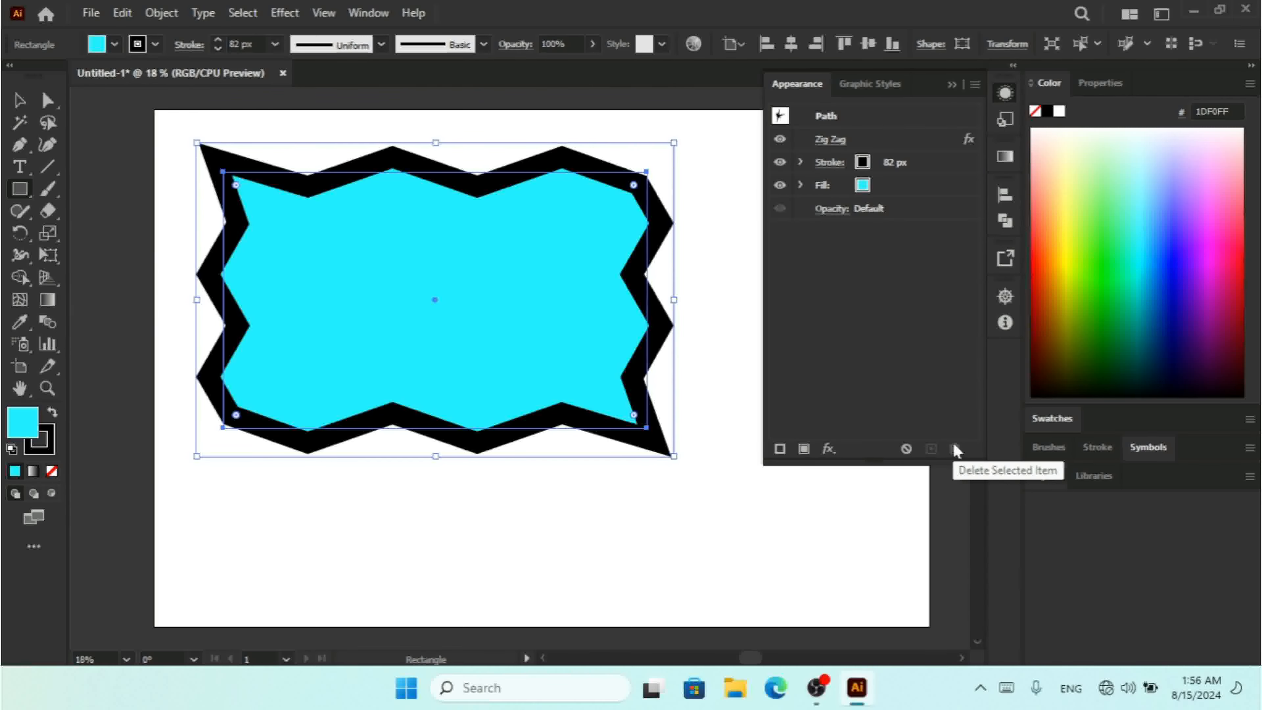
# Step: Review the Zig Zag effect's options without changing them, and delete the effect from the rectangle
pyautogui.click(840, 145)
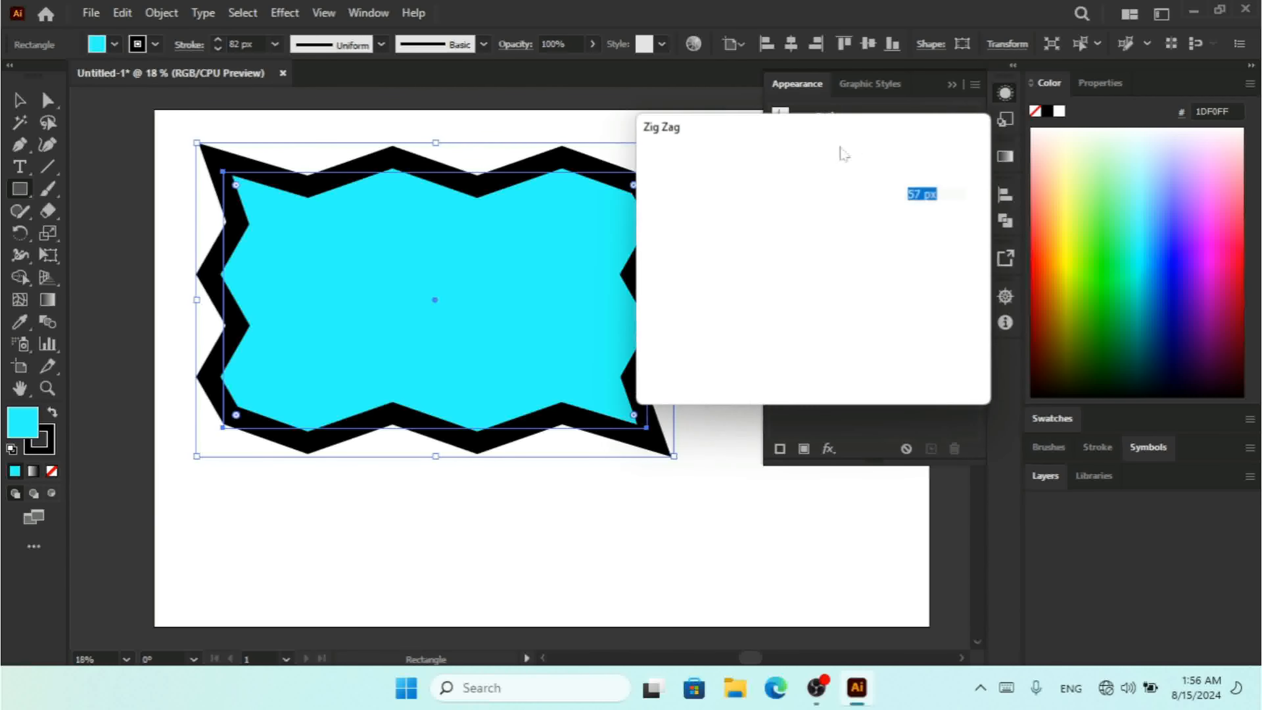
pyautogui.moveTo(855, 140); pyautogui.dragTo(795, 256)
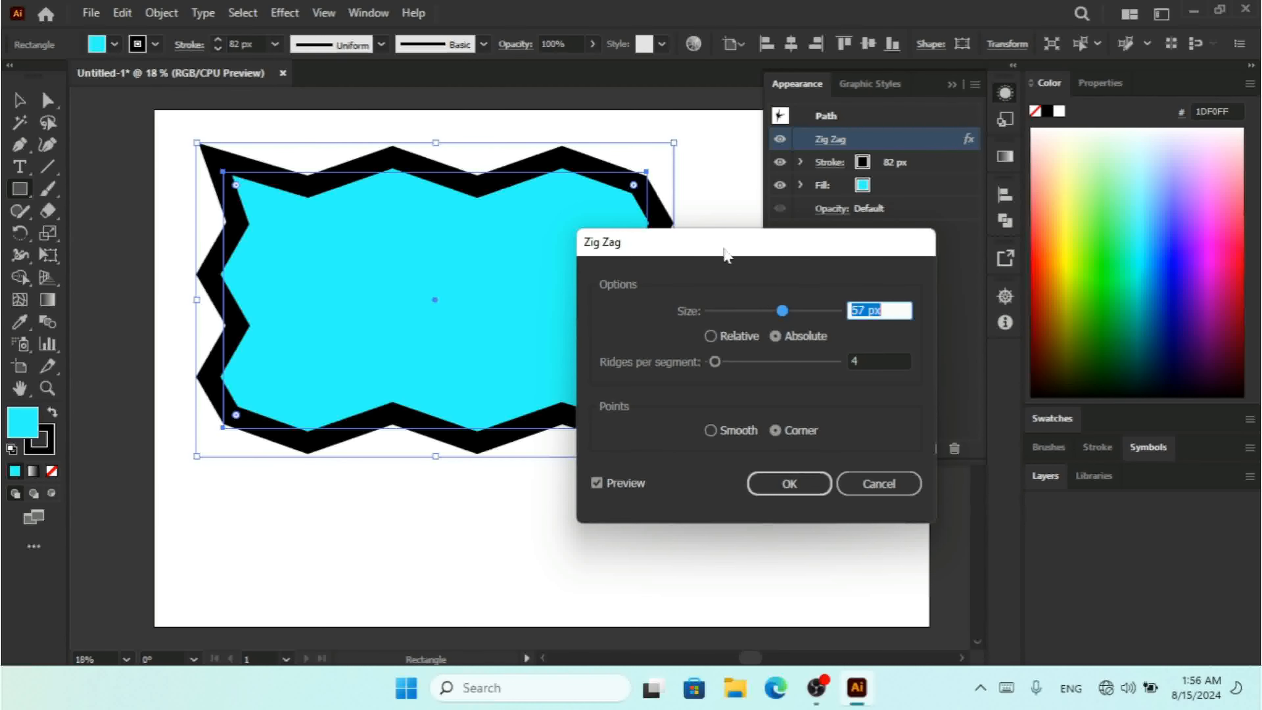
pyautogui.moveTo(724, 250); pyautogui.dragTo(727, 224)
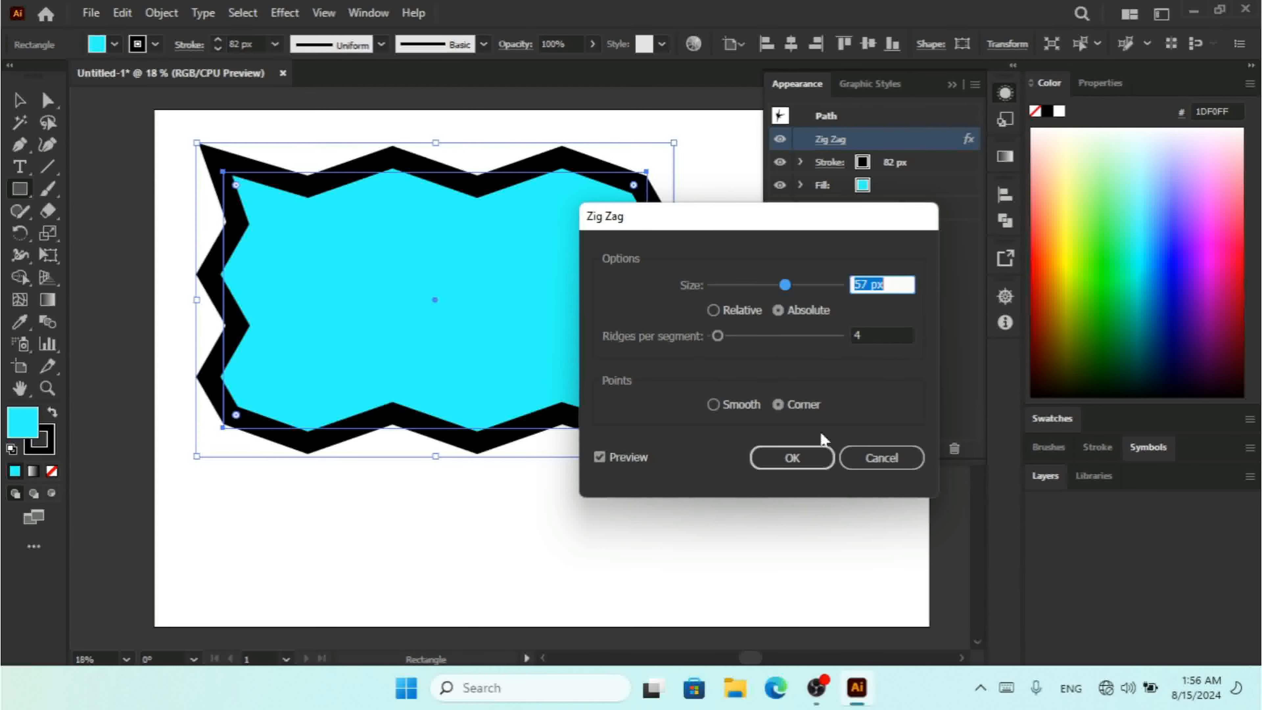
pyautogui.click(877, 465)
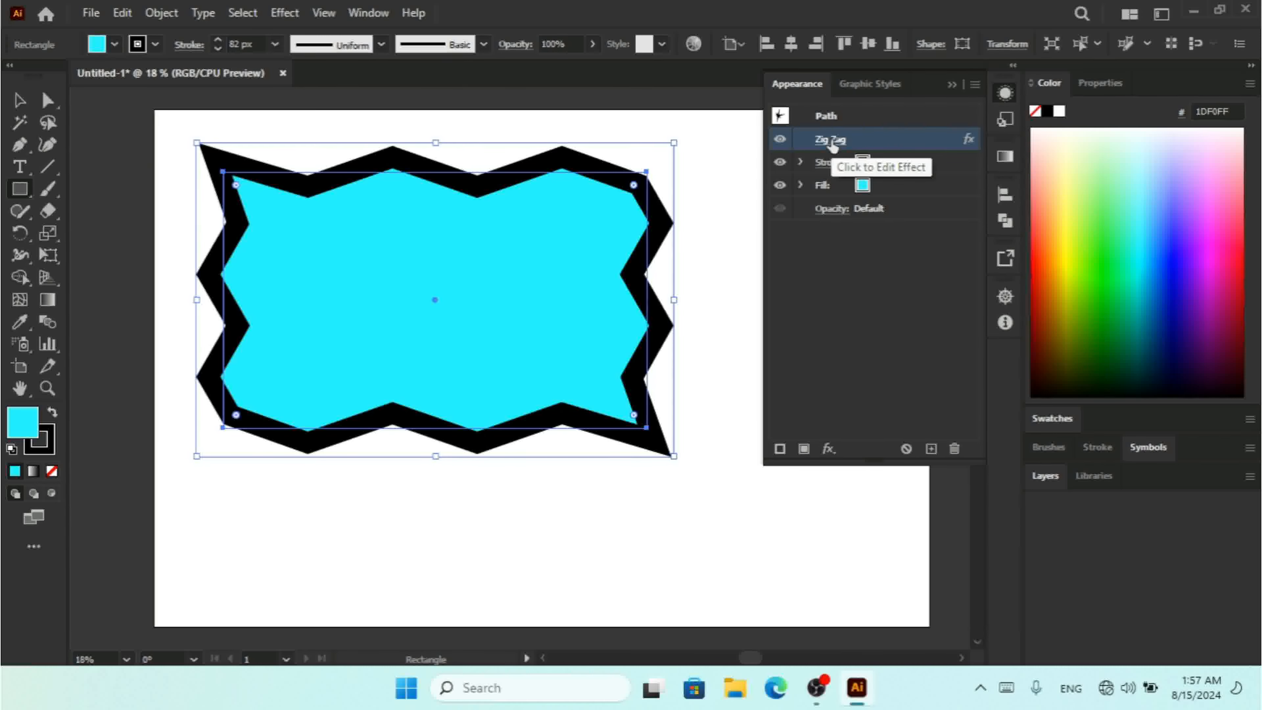
pyautogui.click(830, 140)
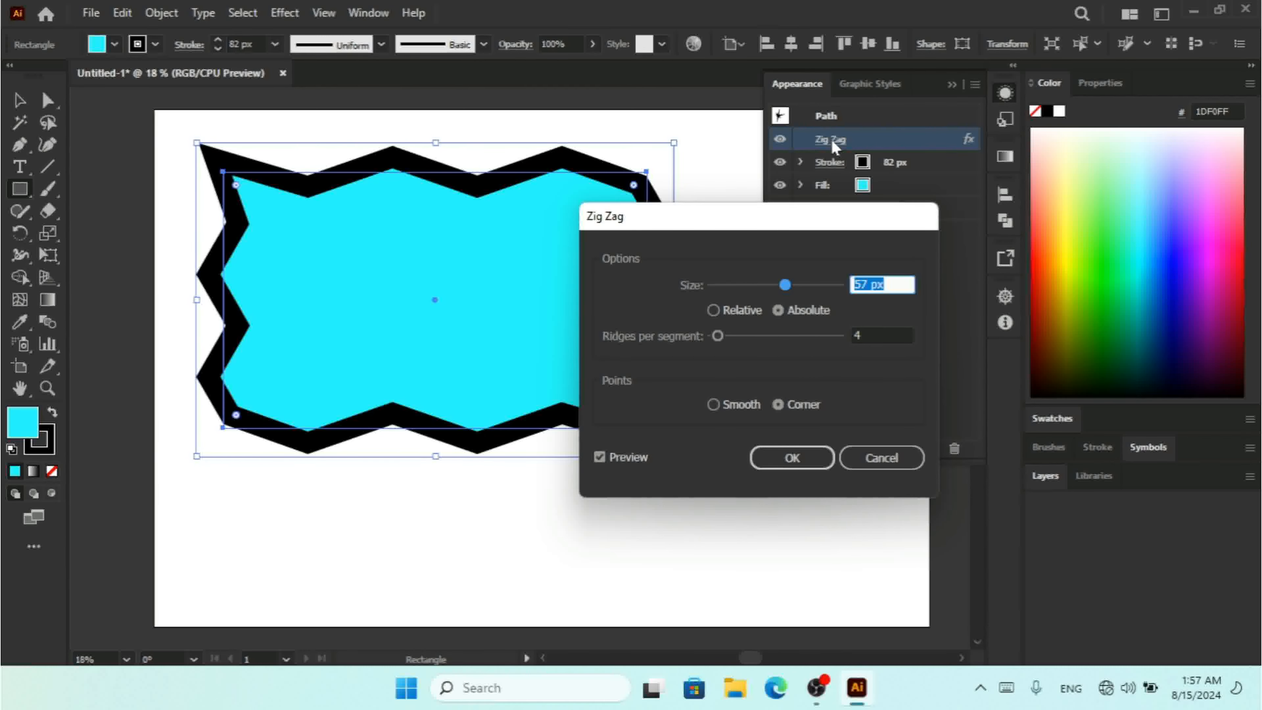
pyautogui.click(893, 459)
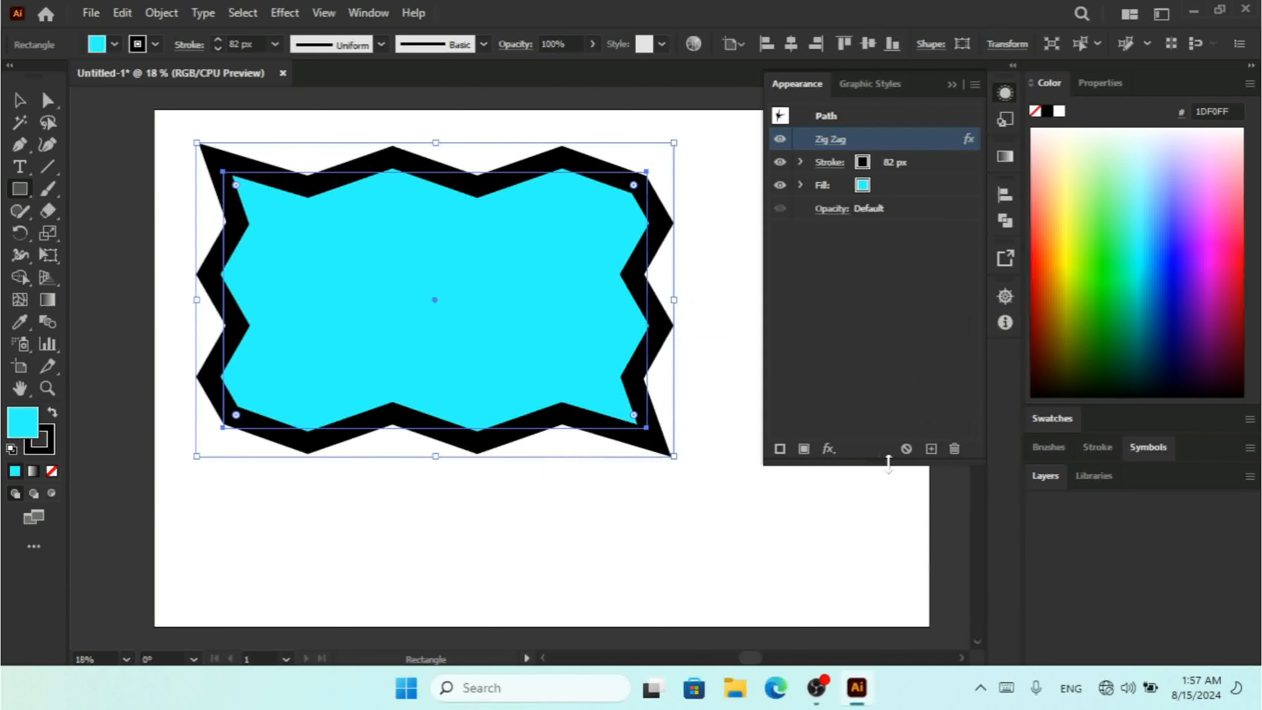
pyautogui.click(954, 448)
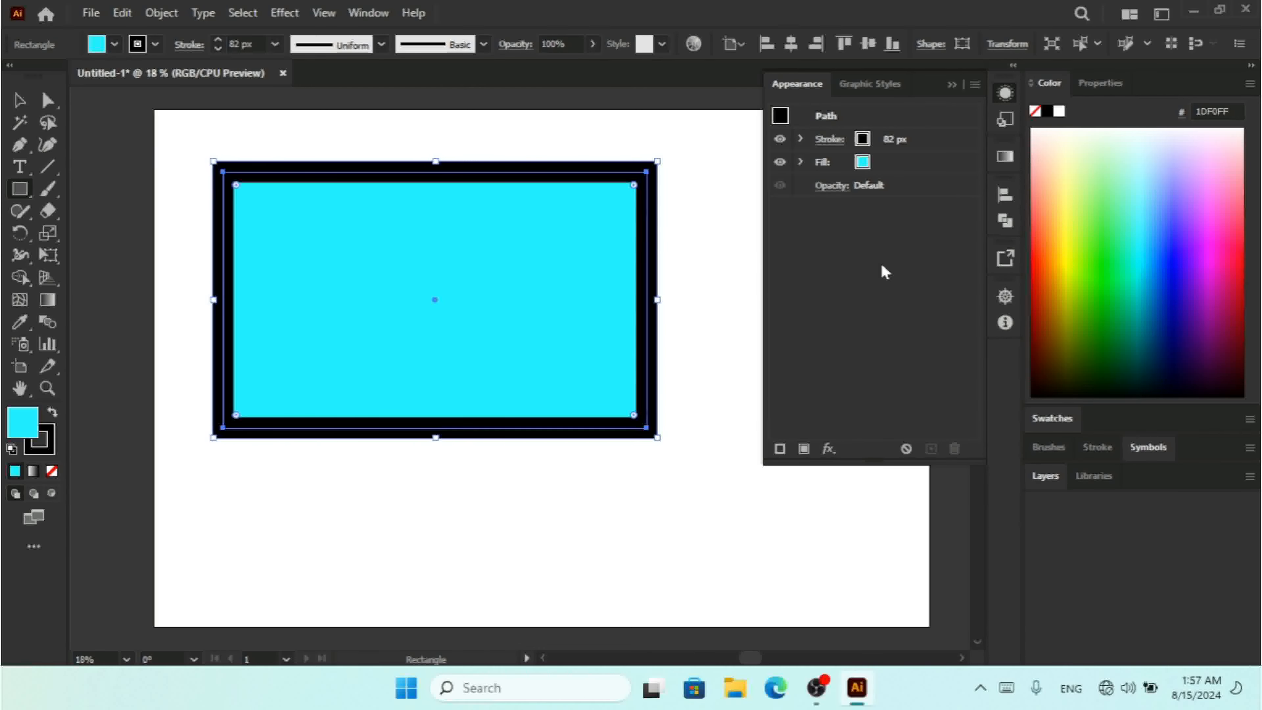
# Step: Start a Convert to Shape effect on the rectangle with the Ellipse shape
pyautogui.click(285, 13)
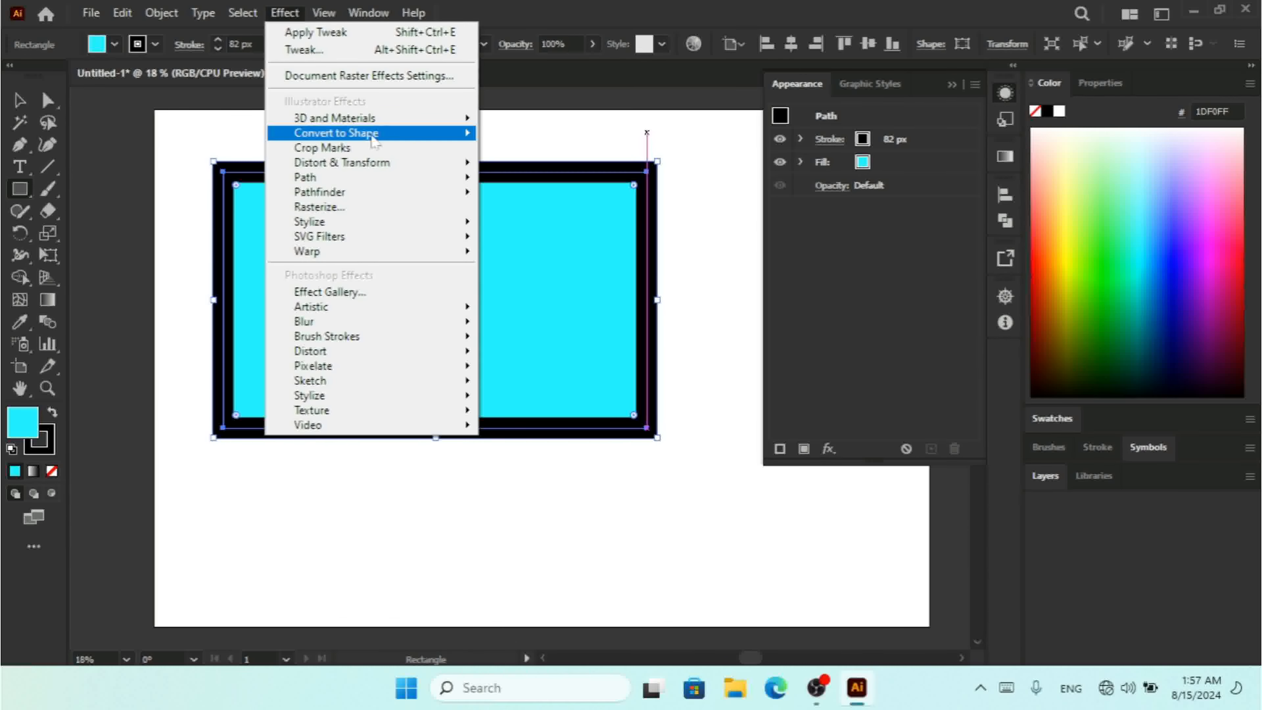
pyautogui.moveTo(374, 140)
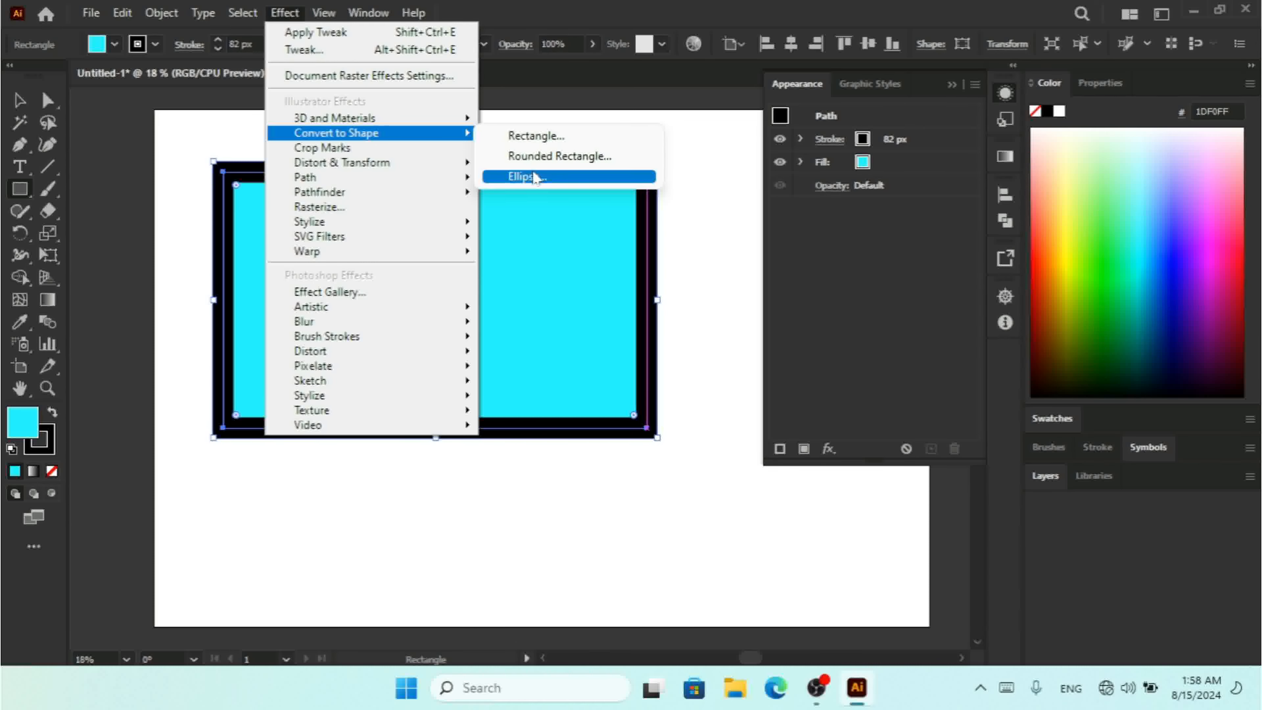
pyautogui.click(536, 177)
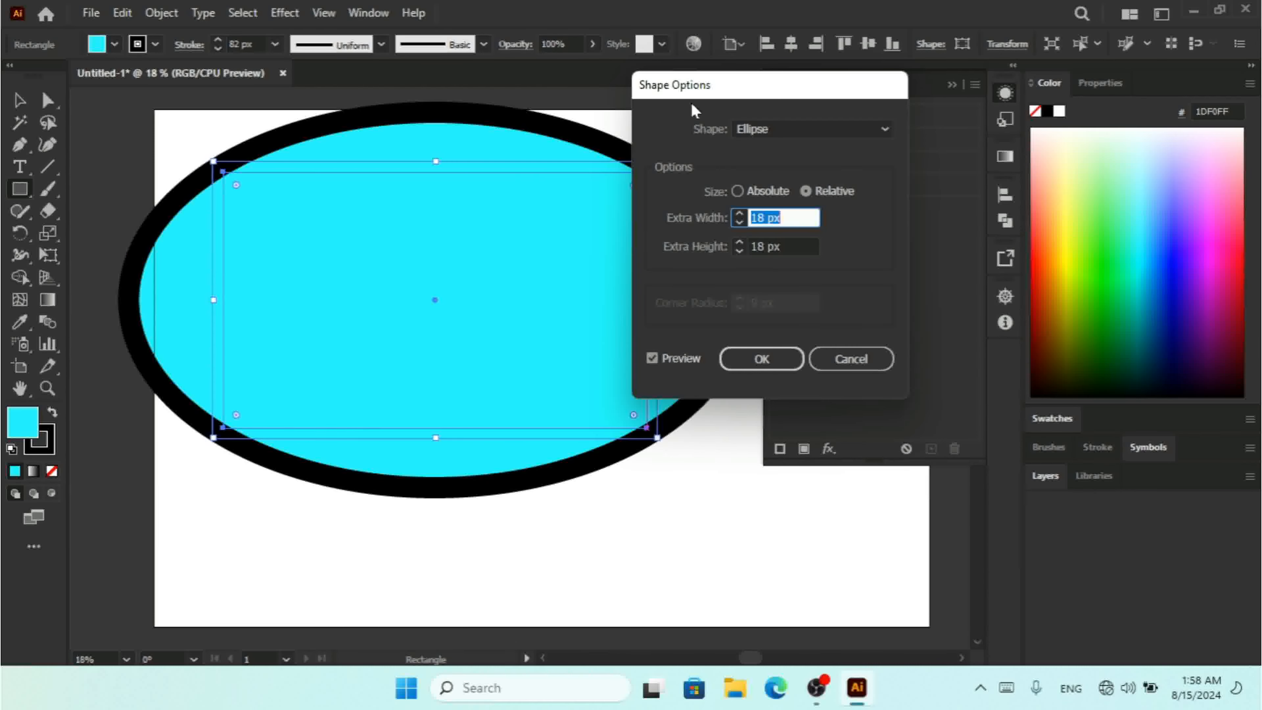
pyautogui.moveTo(751, 95); pyautogui.dragTo(784, 148)
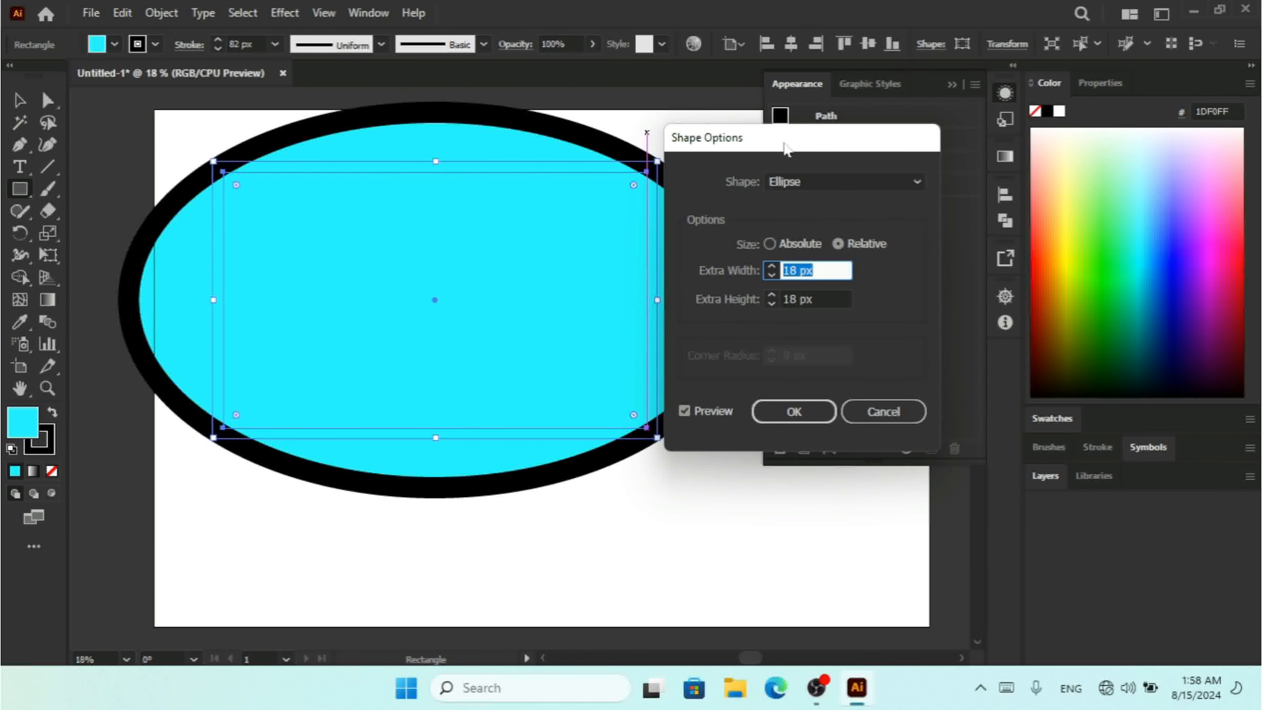
# Step: Switch the shape conversion to Rounded Rectangle and increase its corner radius
pyautogui.click(835, 185)
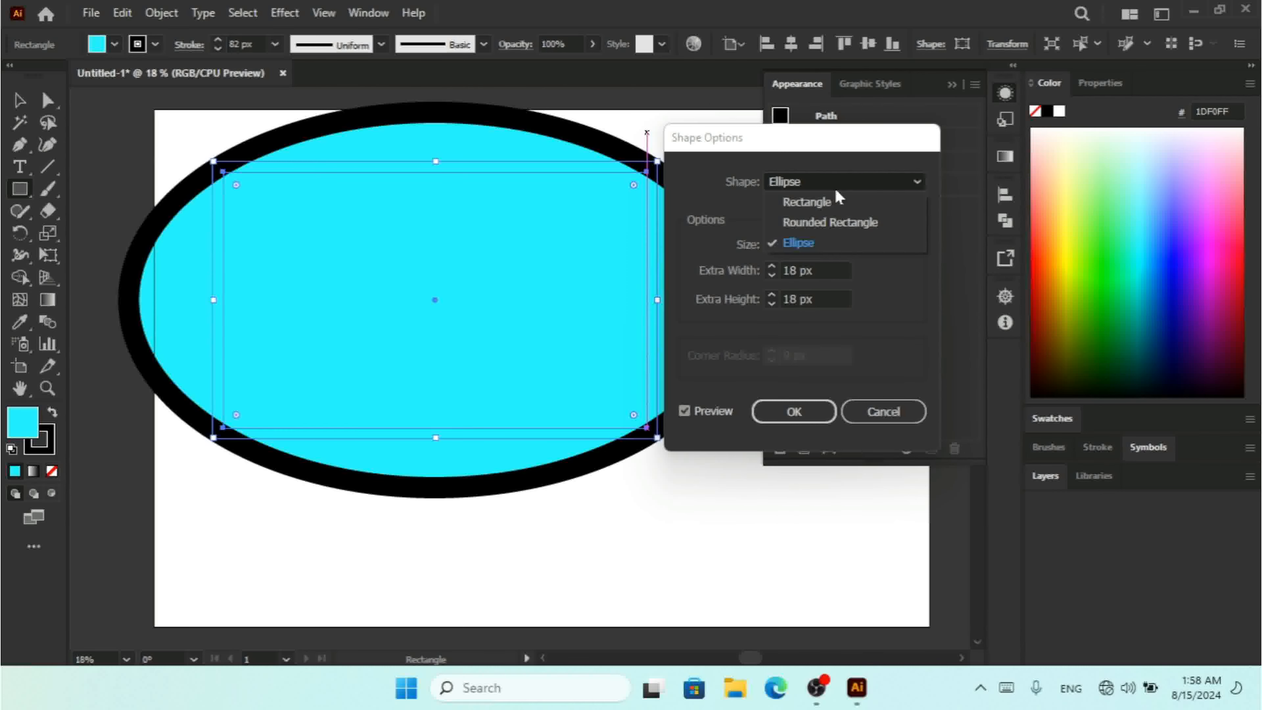
pyautogui.click(849, 225)
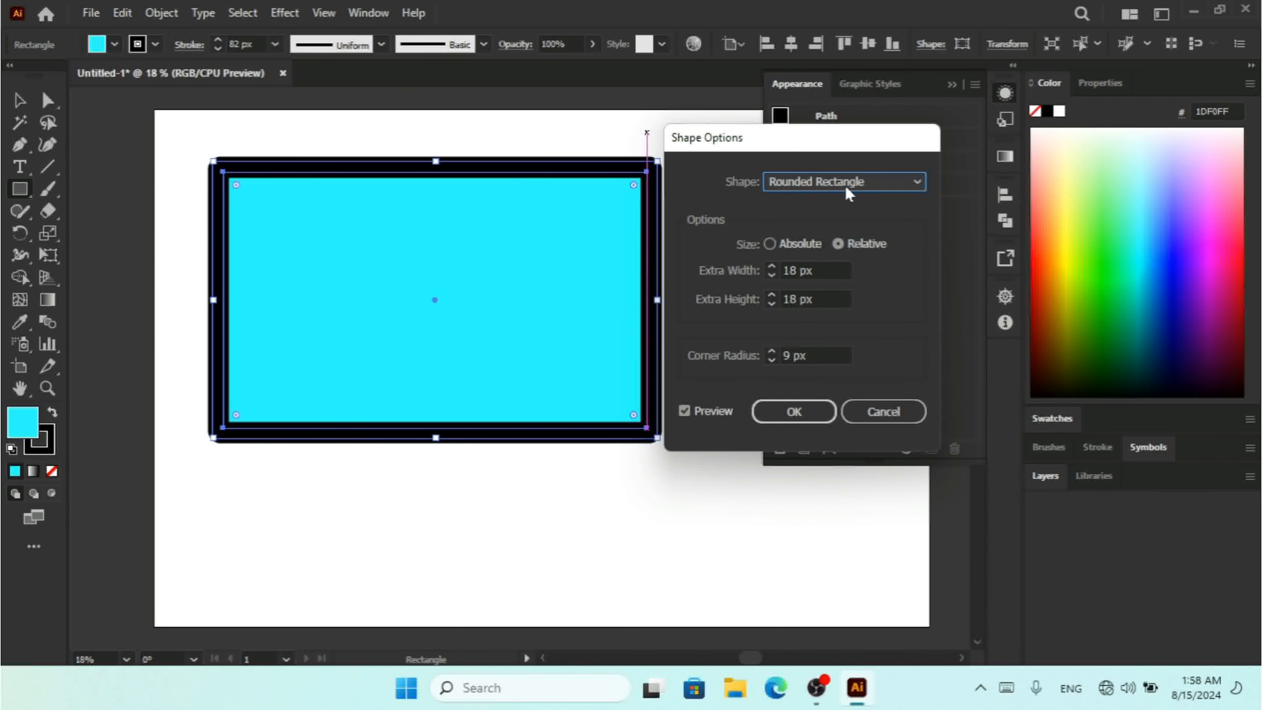
pyautogui.click(773, 357)
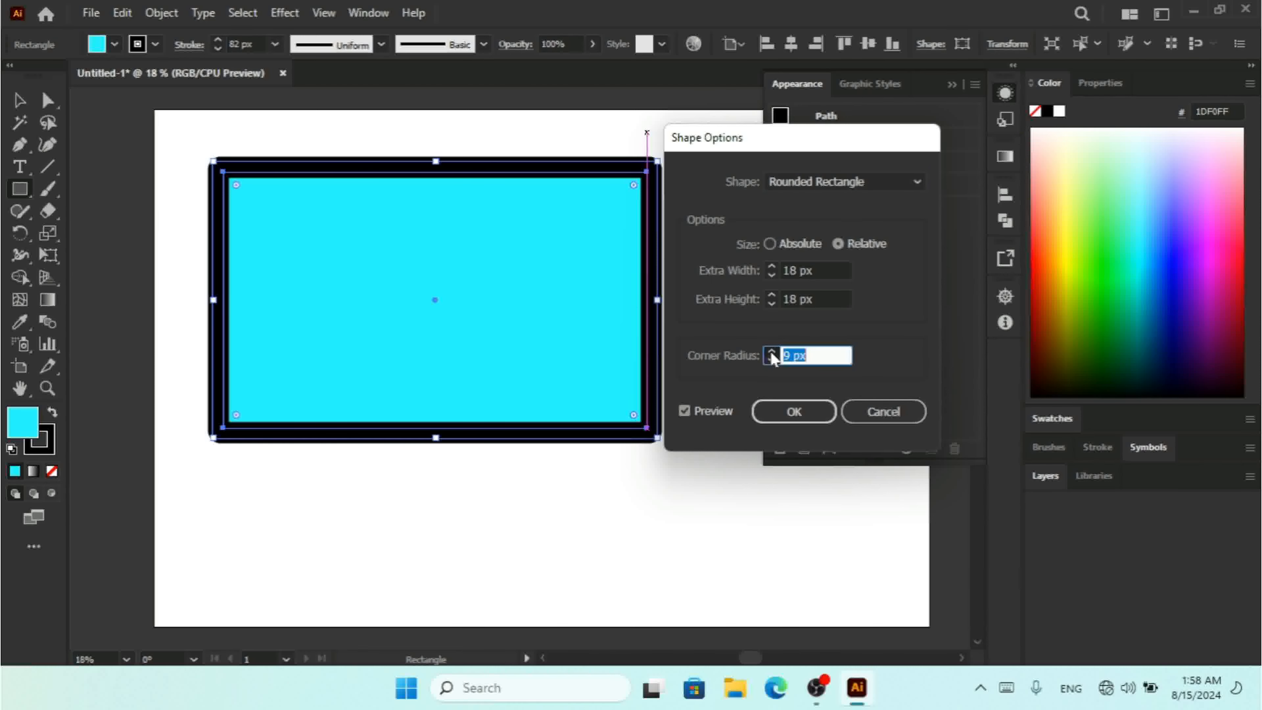
pyautogui.click(771, 352)
# Step: Switch the shape conversion to Ellipse, compare Absolute and Relative sizing, and apply it with Relative size and 18 px extra width and height
pyautogui.click(815, 182)
pyautogui.click(810, 246)
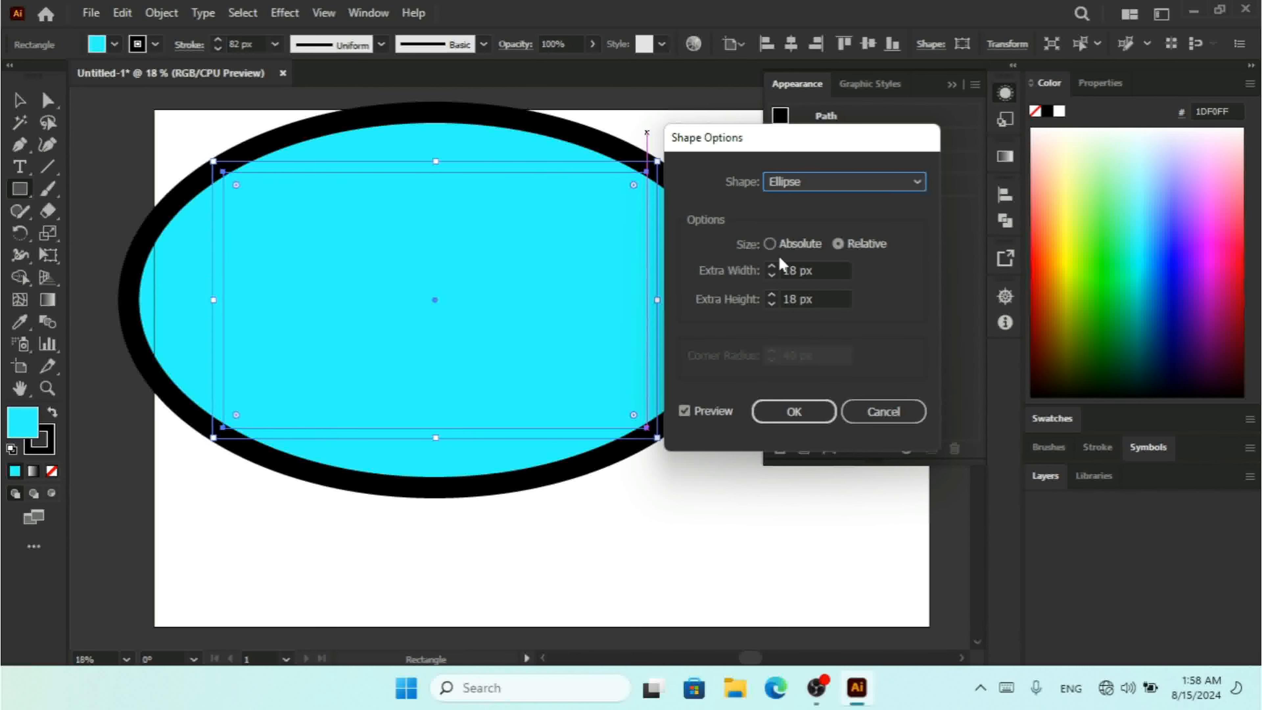
pyautogui.click(770, 244)
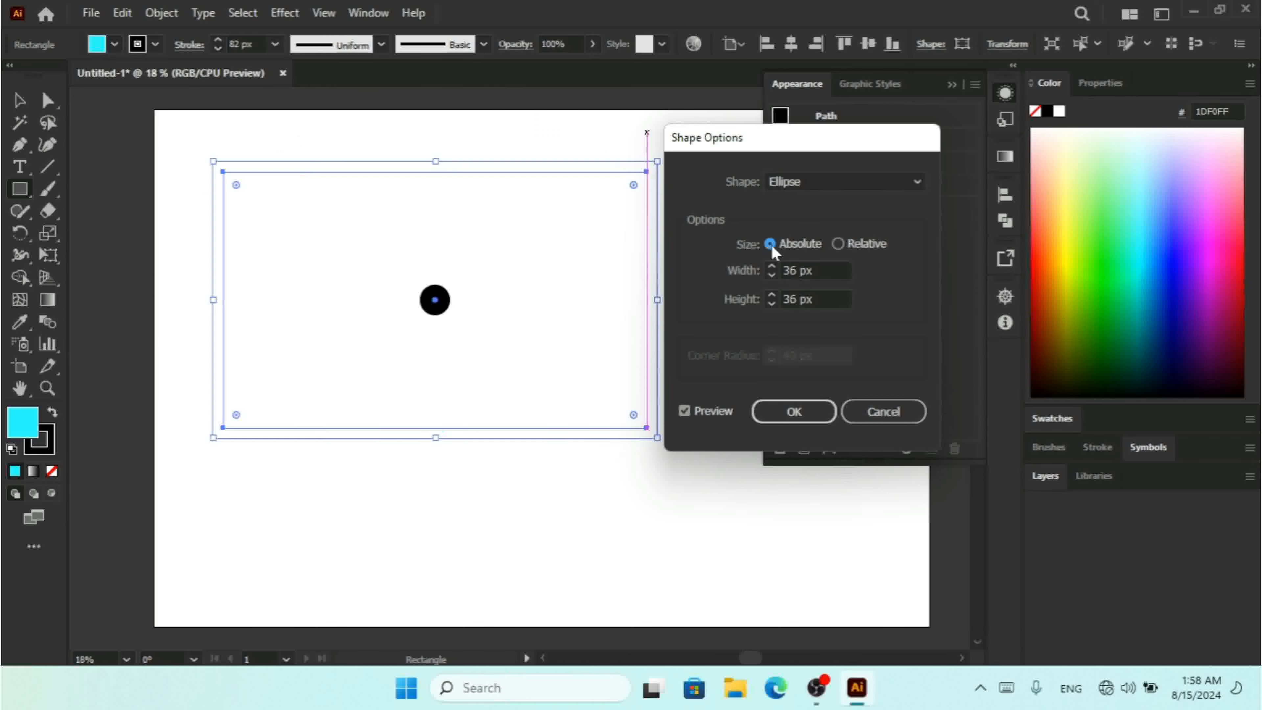
pyautogui.click(842, 246)
pyautogui.click(795, 246)
pyautogui.click(838, 245)
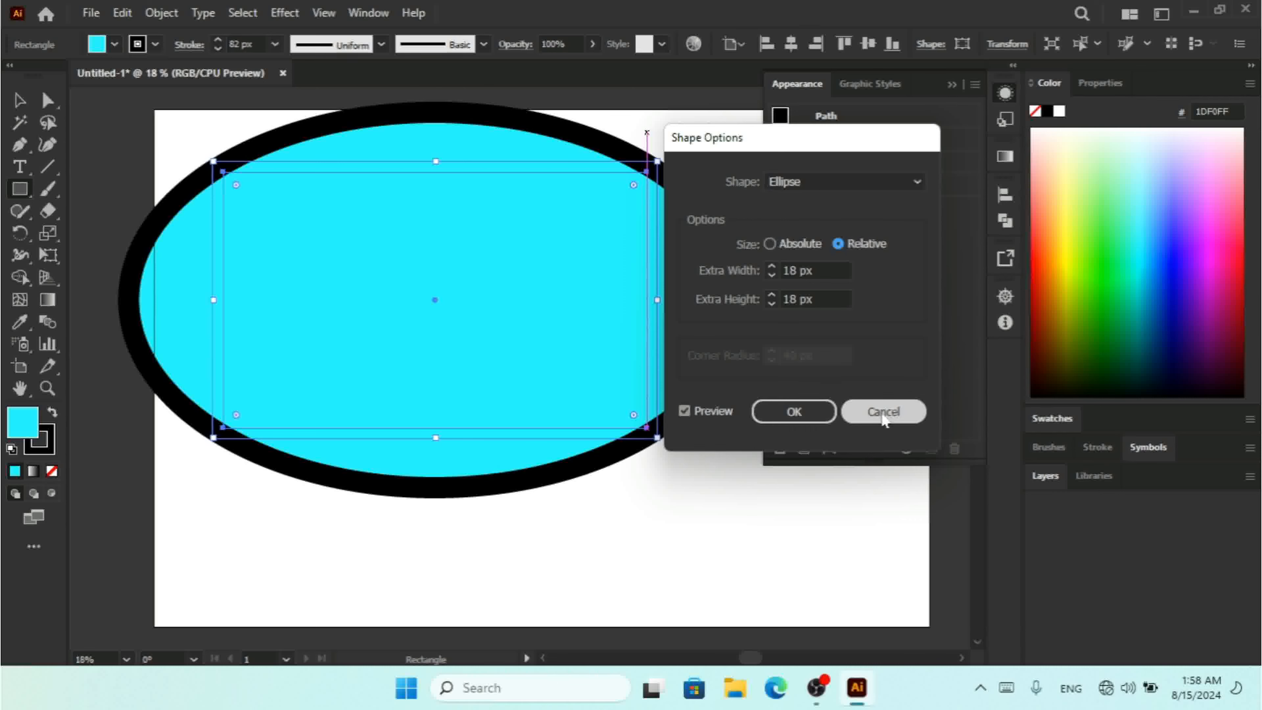
pyautogui.click(805, 413)
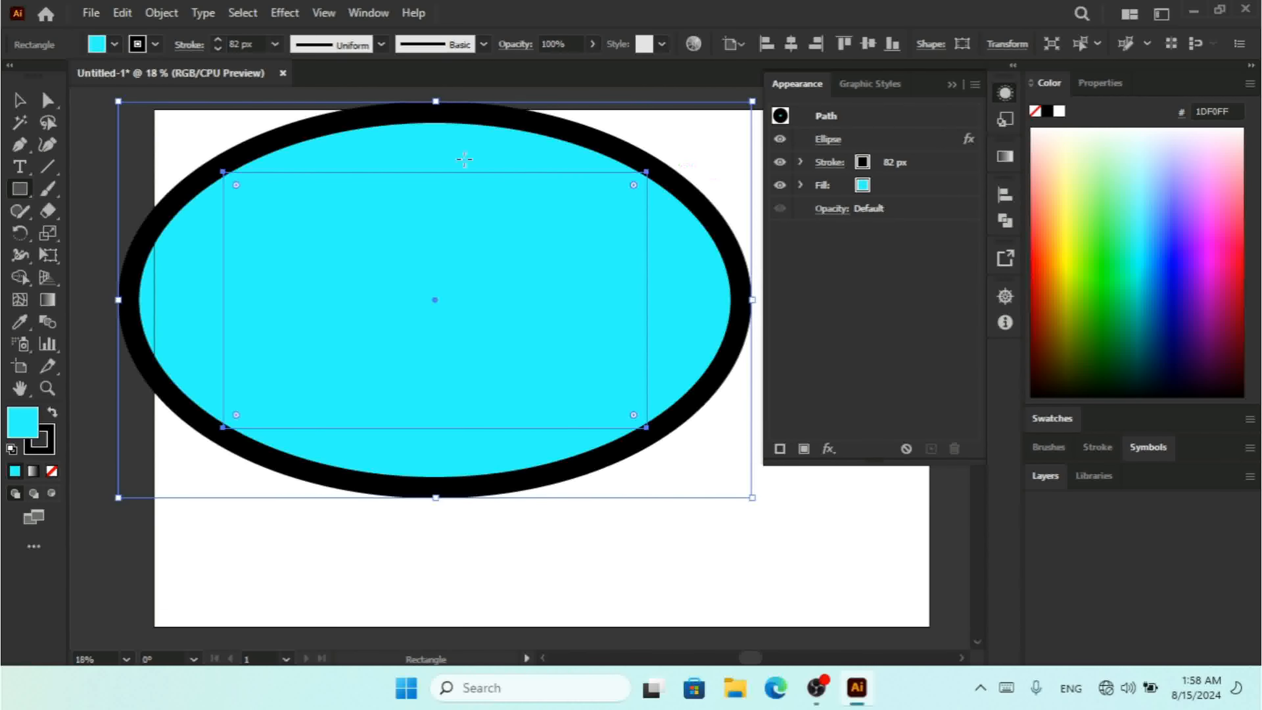
# Step: Change the ellipse's fill to blue 0080CE and expand its appearance into real paths
pyautogui.click(1144, 182)
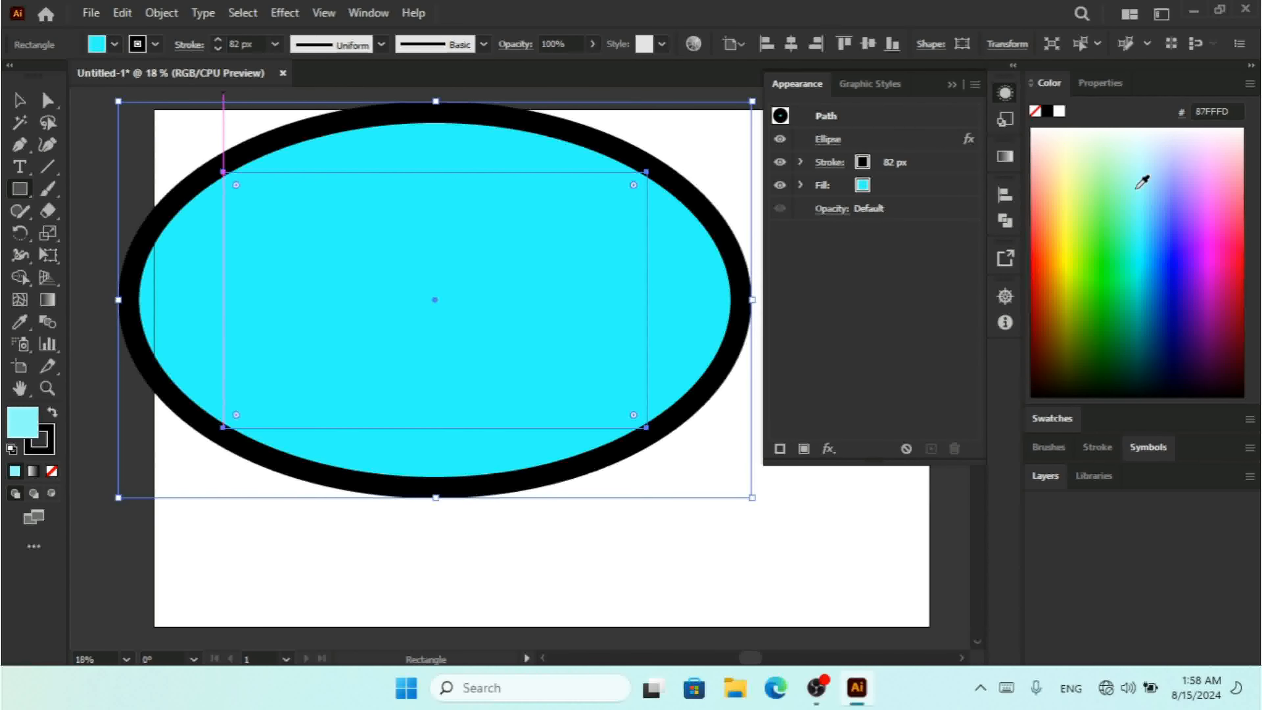
pyautogui.click(1151, 286)
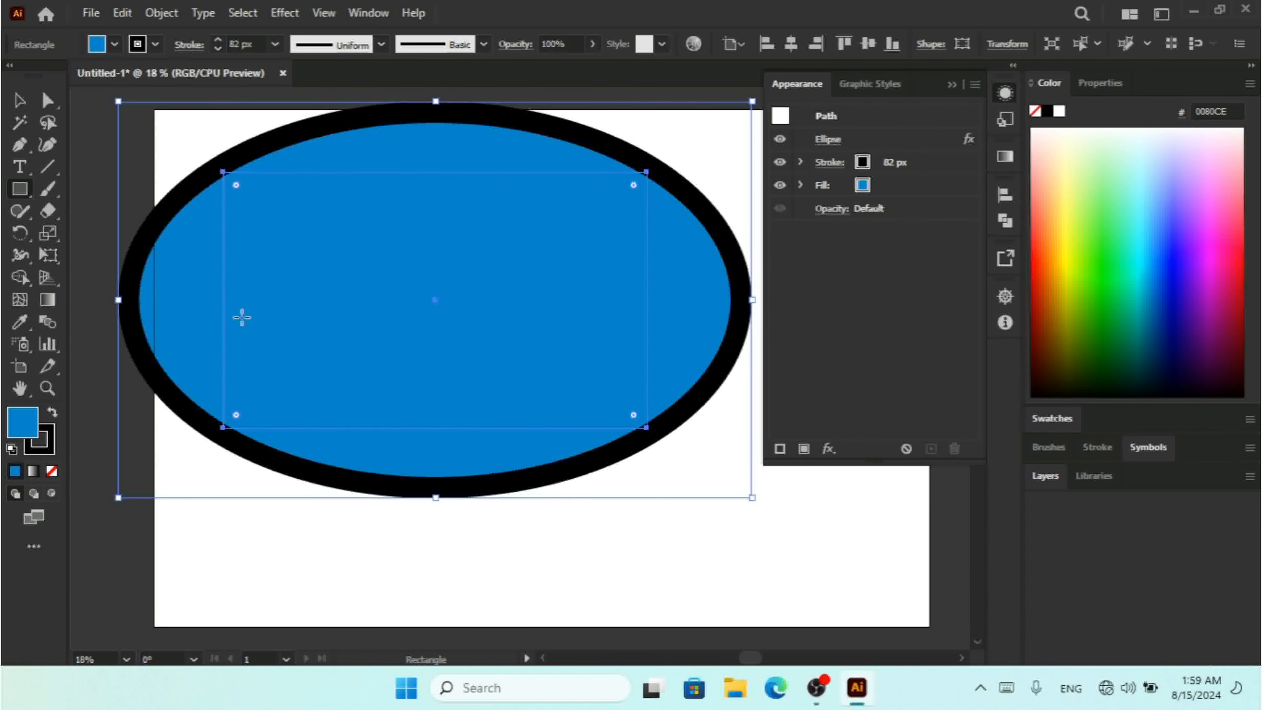
pyautogui.click(20, 101)
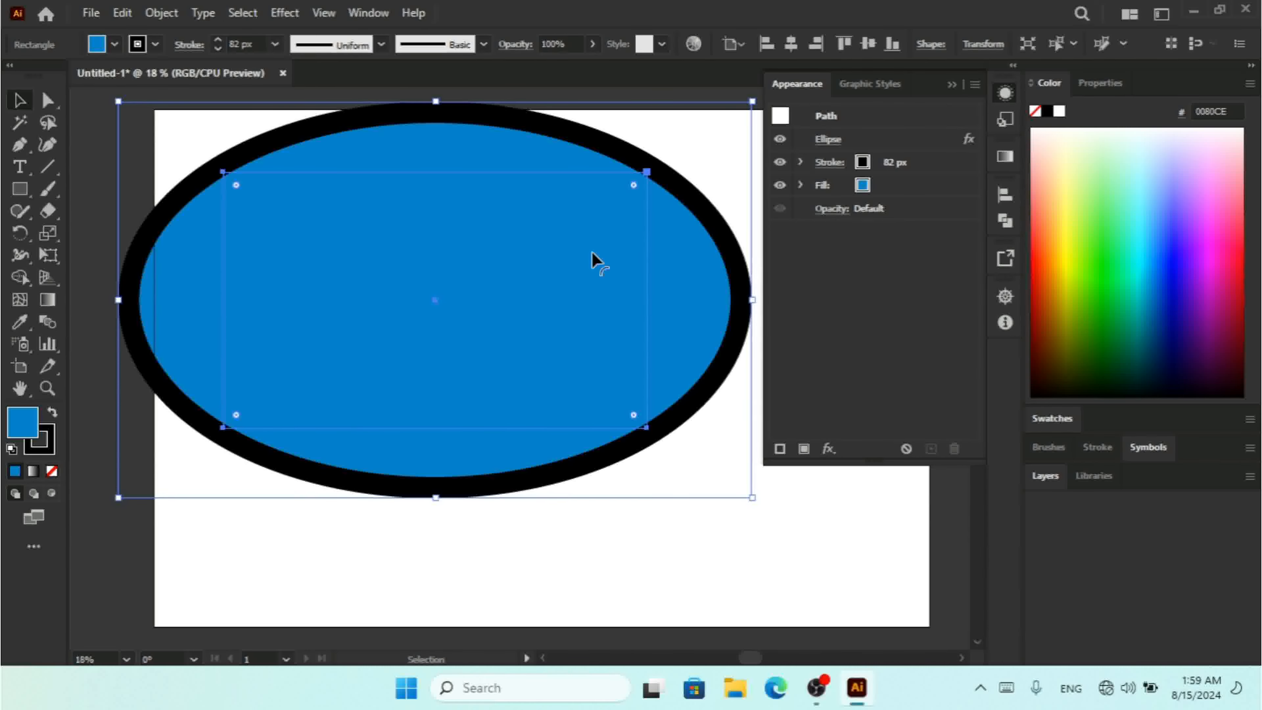
pyautogui.click(161, 14)
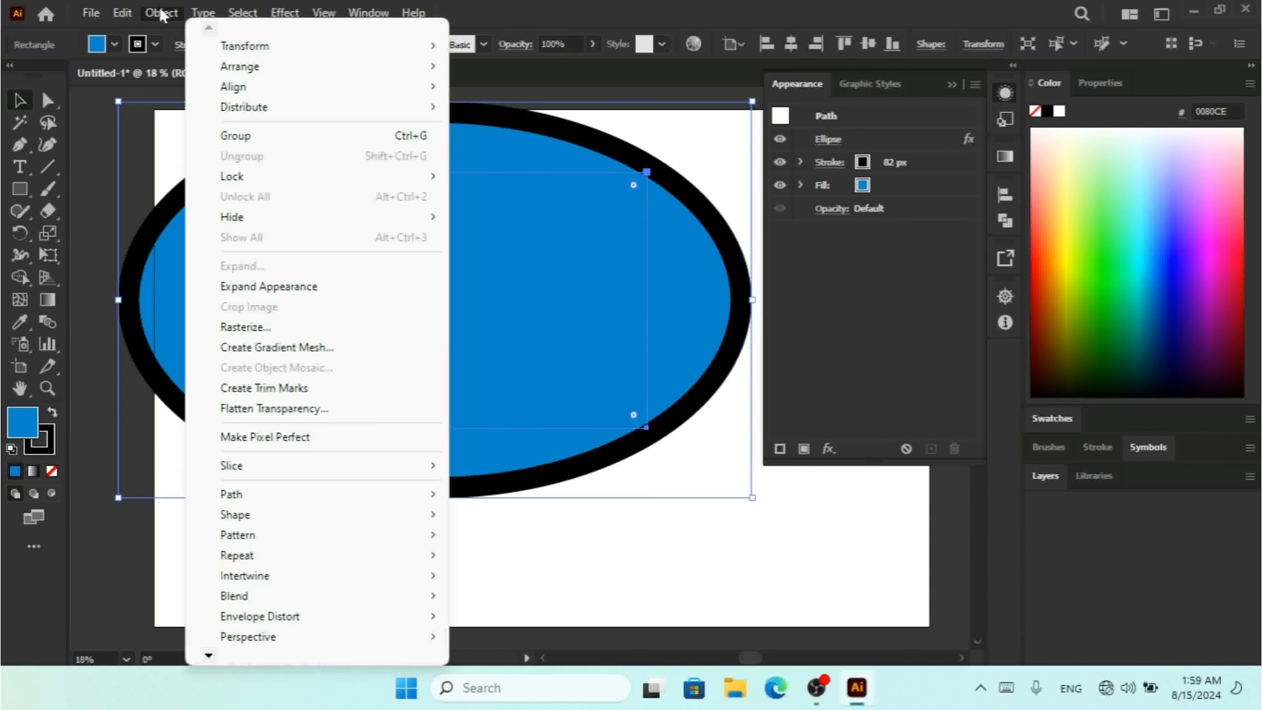
pyautogui.click(271, 287)
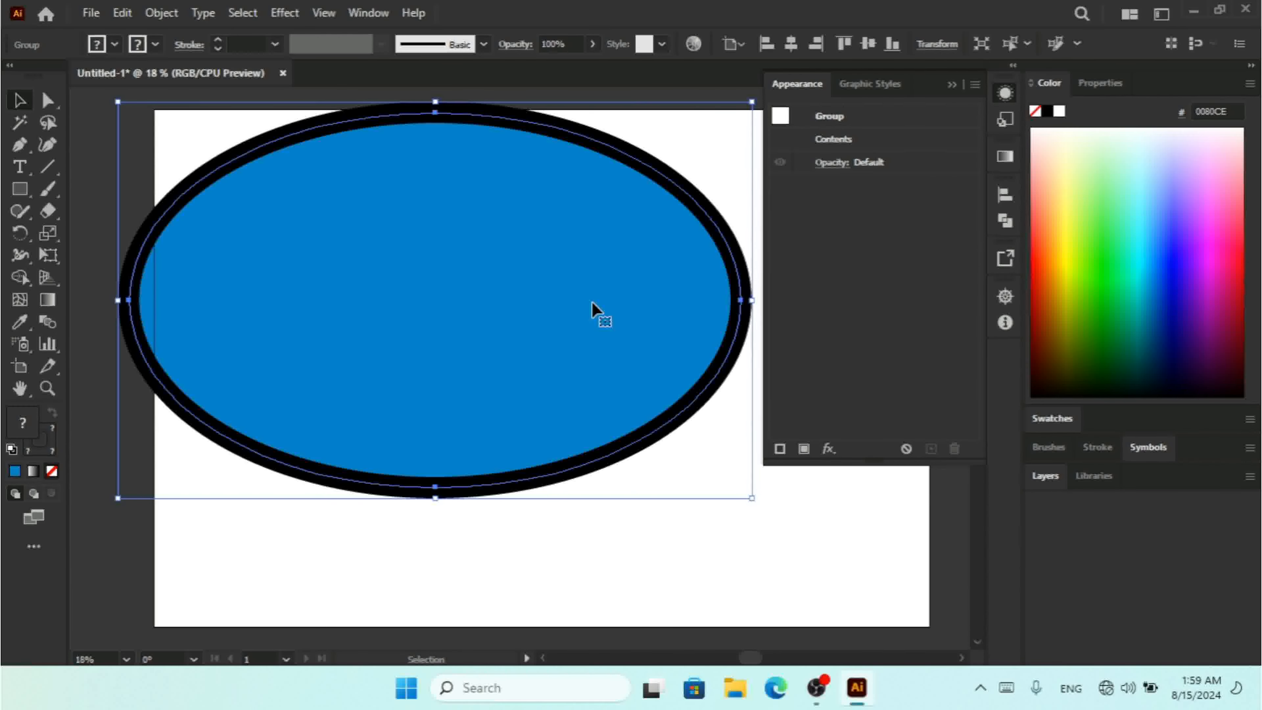
# Step: Move the expanded ellipse group down and slightly left on the artboard, and recolour its fill cyan 22FCFF
pyautogui.moveTo(363, 330); pyautogui.dragTo(377, 389)
pyautogui.moveTo(496, 290); pyautogui.dragTo(469, 290)
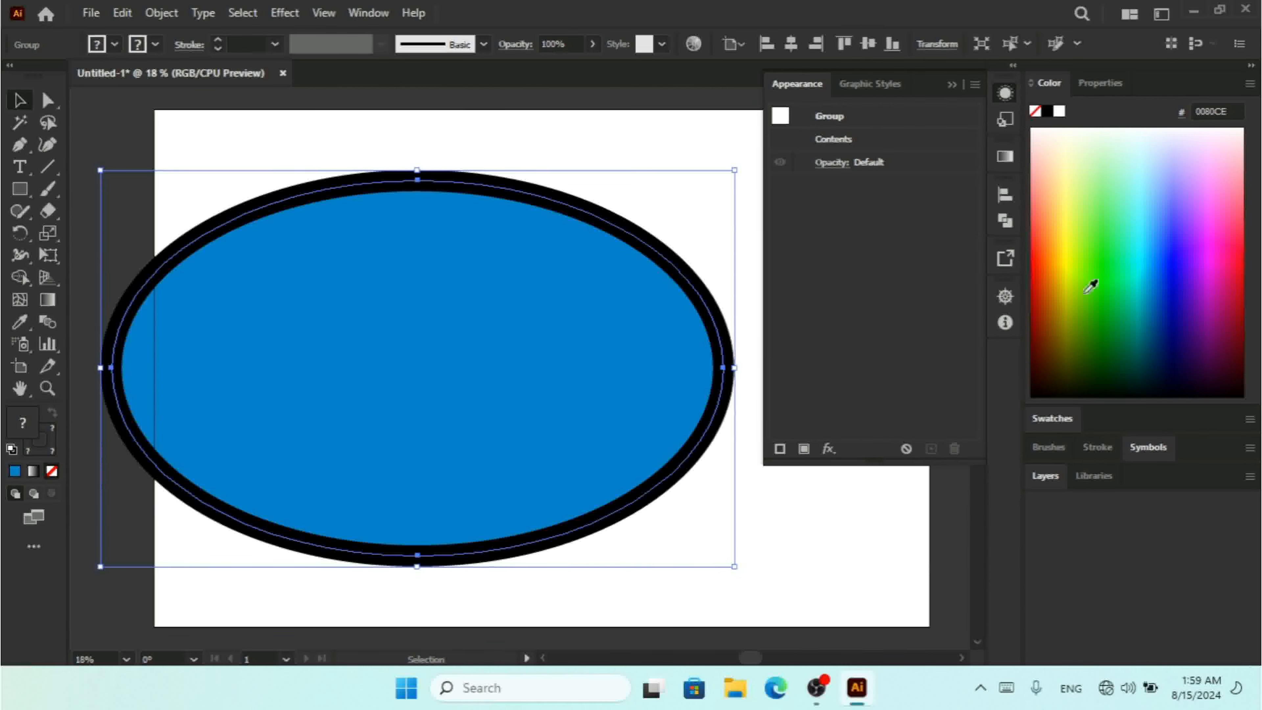
pyautogui.click(1159, 154)
pyautogui.click(1138, 242)
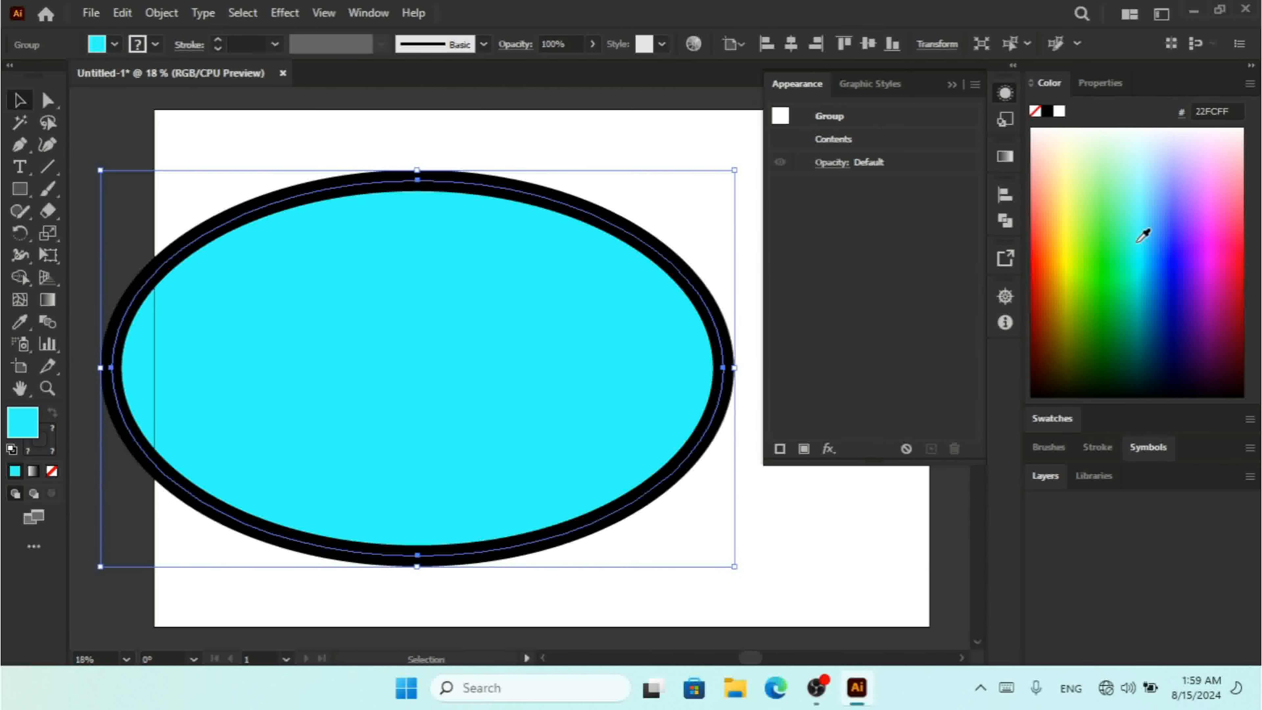
# Step: Ungroup the expanded ellipse and move the black-stroked ellipse up and left, away from the plain one beneath it
pyautogui.rightClick(406, 209)
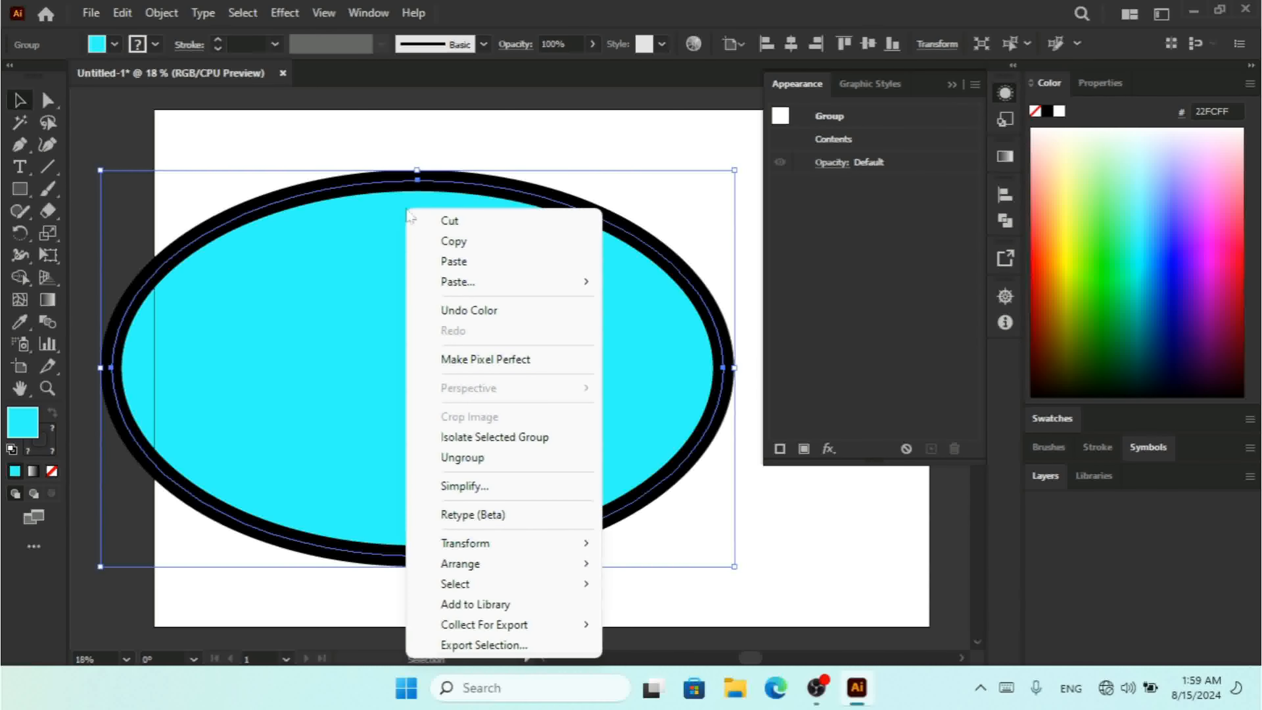
pyautogui.click(462, 457)
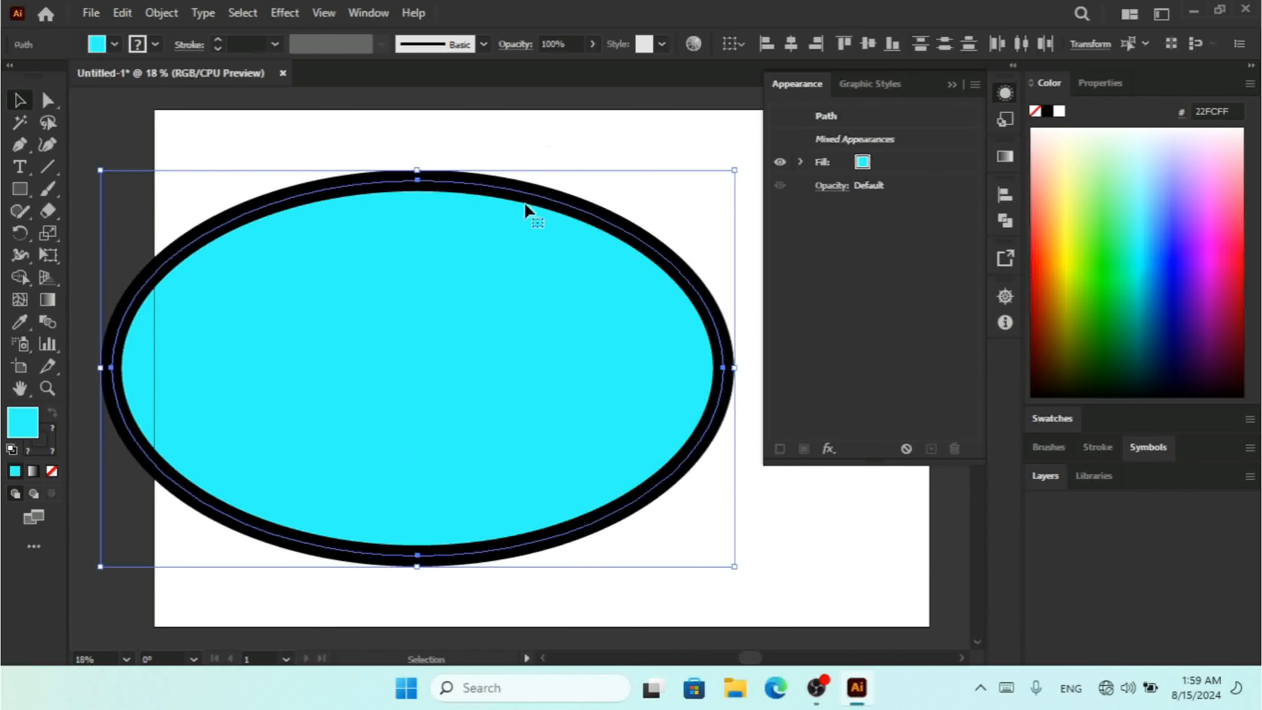
pyautogui.click(560, 122)
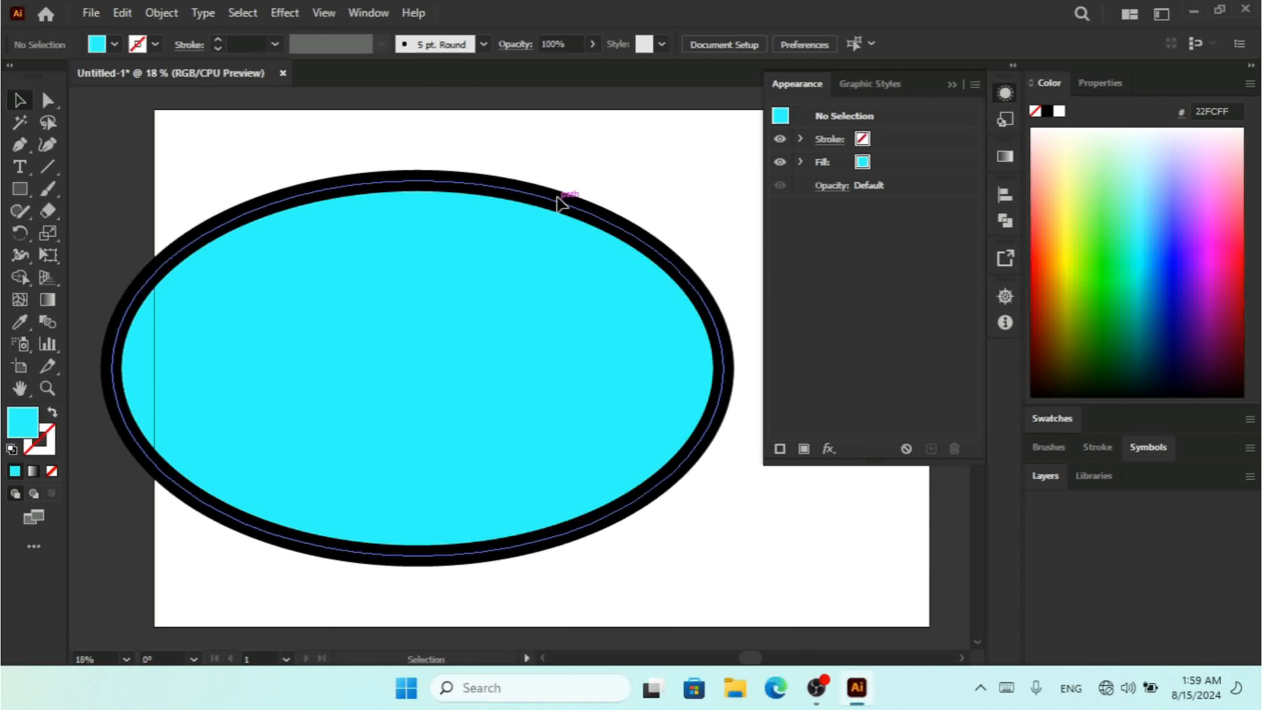
pyautogui.moveTo(560, 204); pyautogui.dragTo(337, 164)
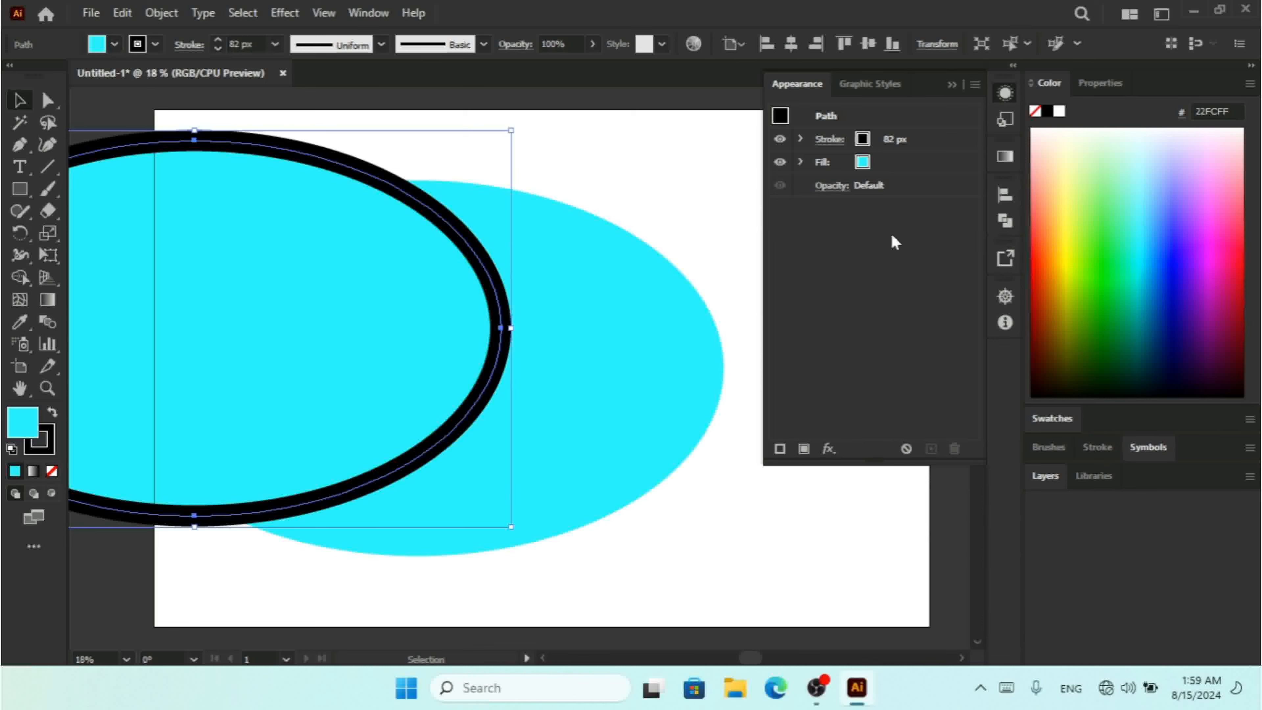
# Step: Give the stroked ellipse a blue 0038F1 fill and a pink stroke
pyautogui.moveTo(1059, 236); pyautogui.dragTo(1165, 268)
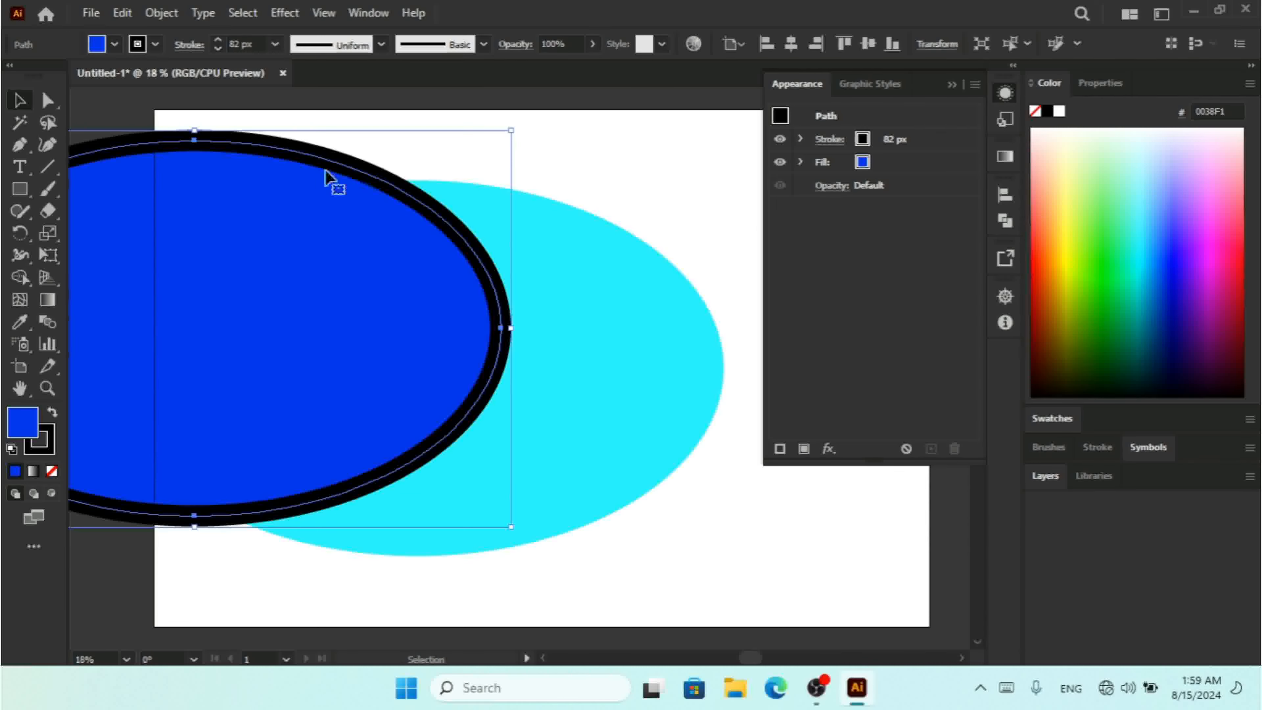
pyautogui.click(155, 44)
pyautogui.click(130, 75)
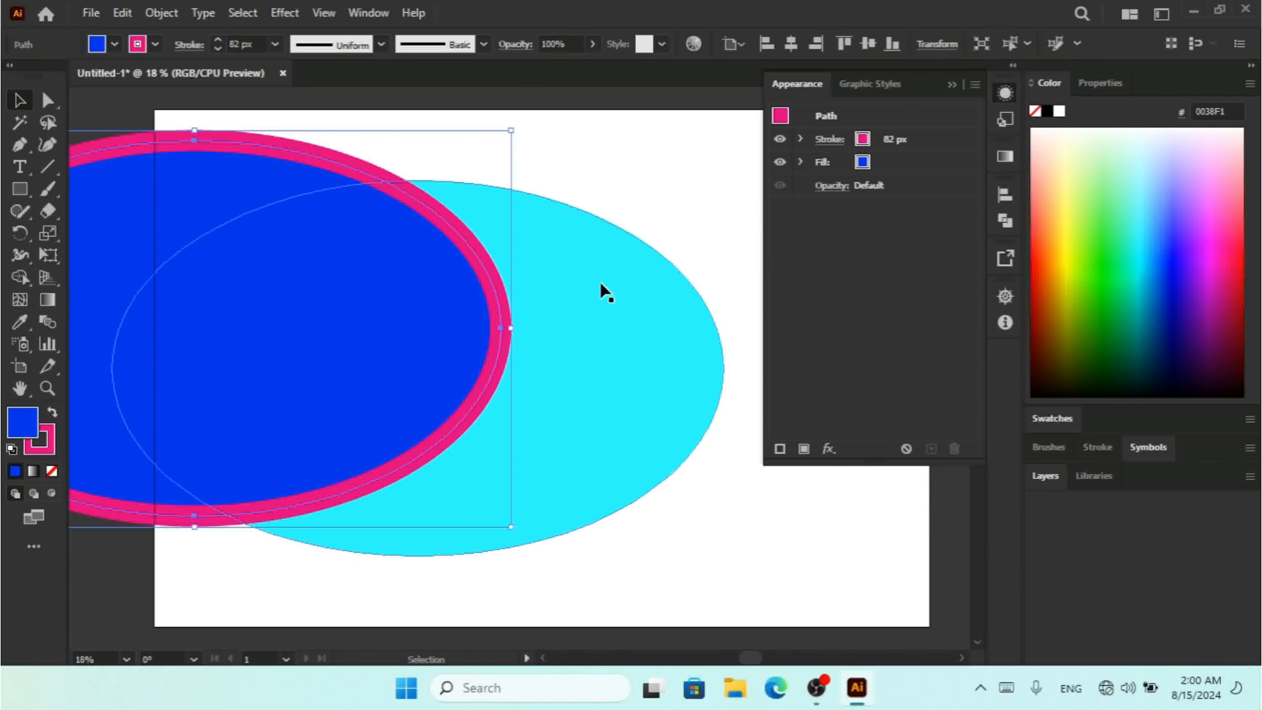
# Step: Move the plain cyan ellipse down and right, and change its fill to green 53FF7B
pyautogui.moveTo(595, 282); pyautogui.dragTo(631, 316)
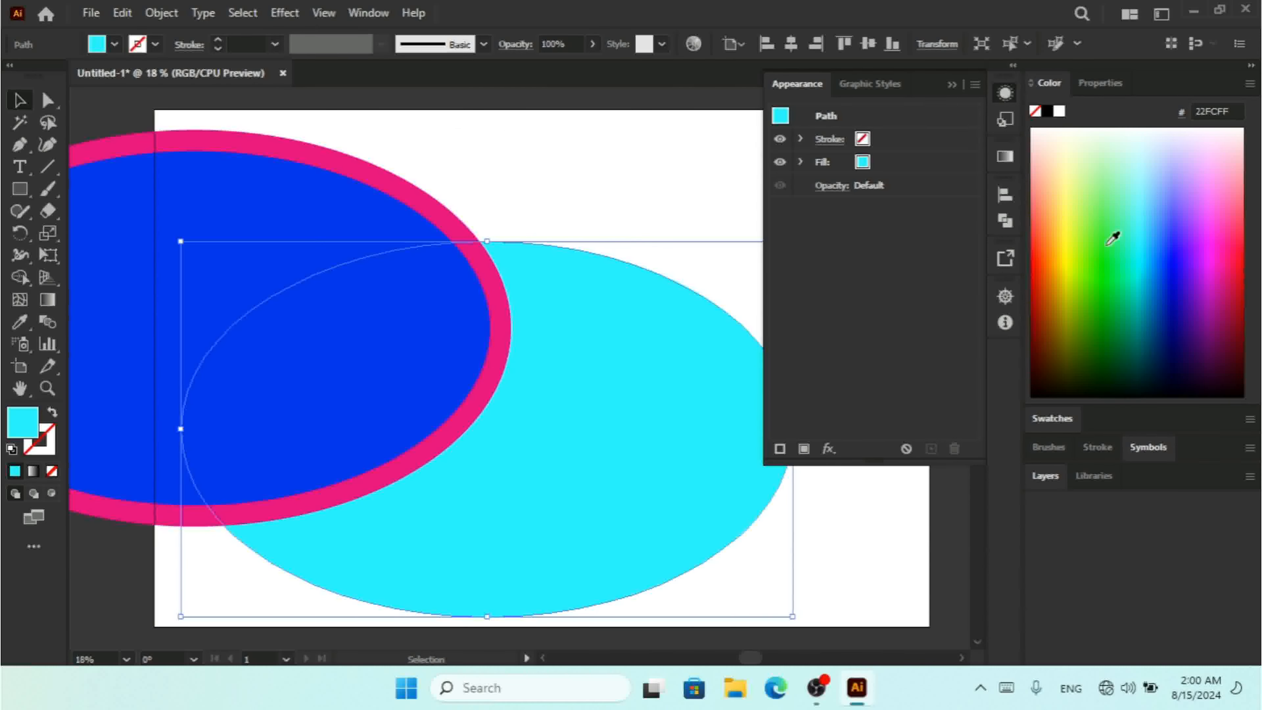
pyautogui.click(1109, 220)
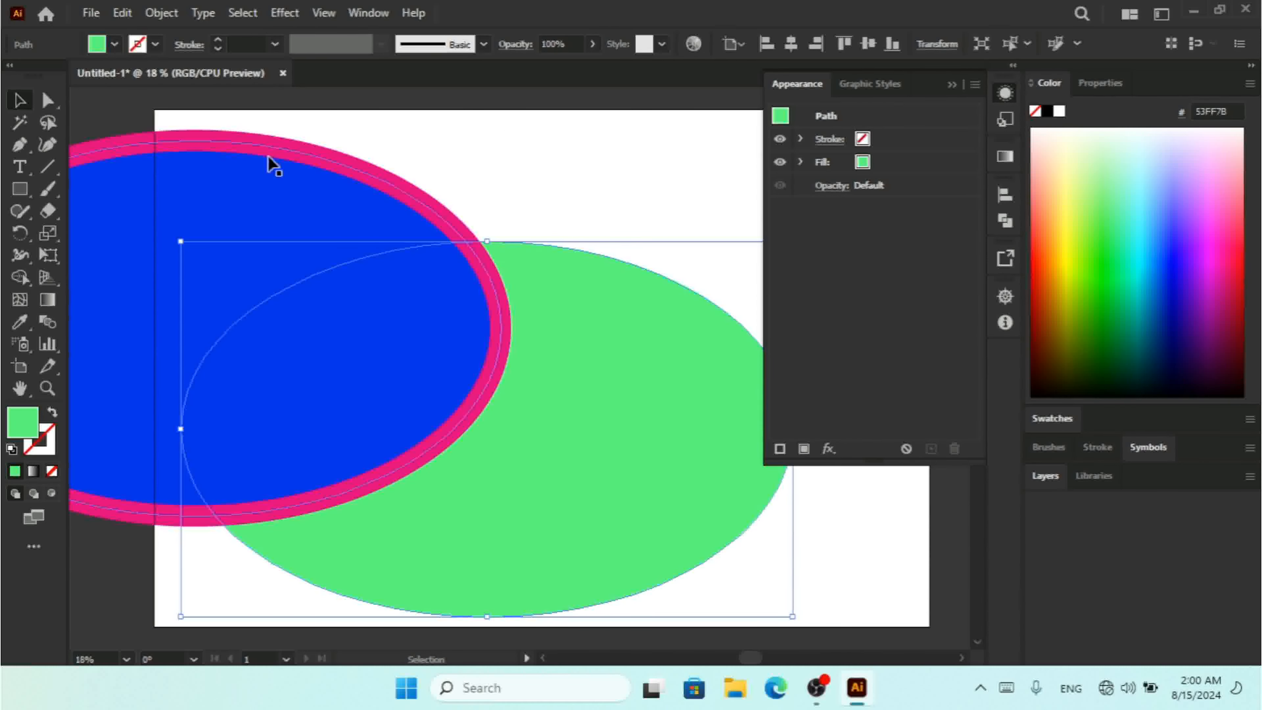
# Step: Delete both ellipses and draw a new green rectangle across the middle of the artboard
pyautogui.keyDown('shift'); pyautogui.click(139, 192); pyautogui.keyUp('shift')
pyautogui.press('Delete')
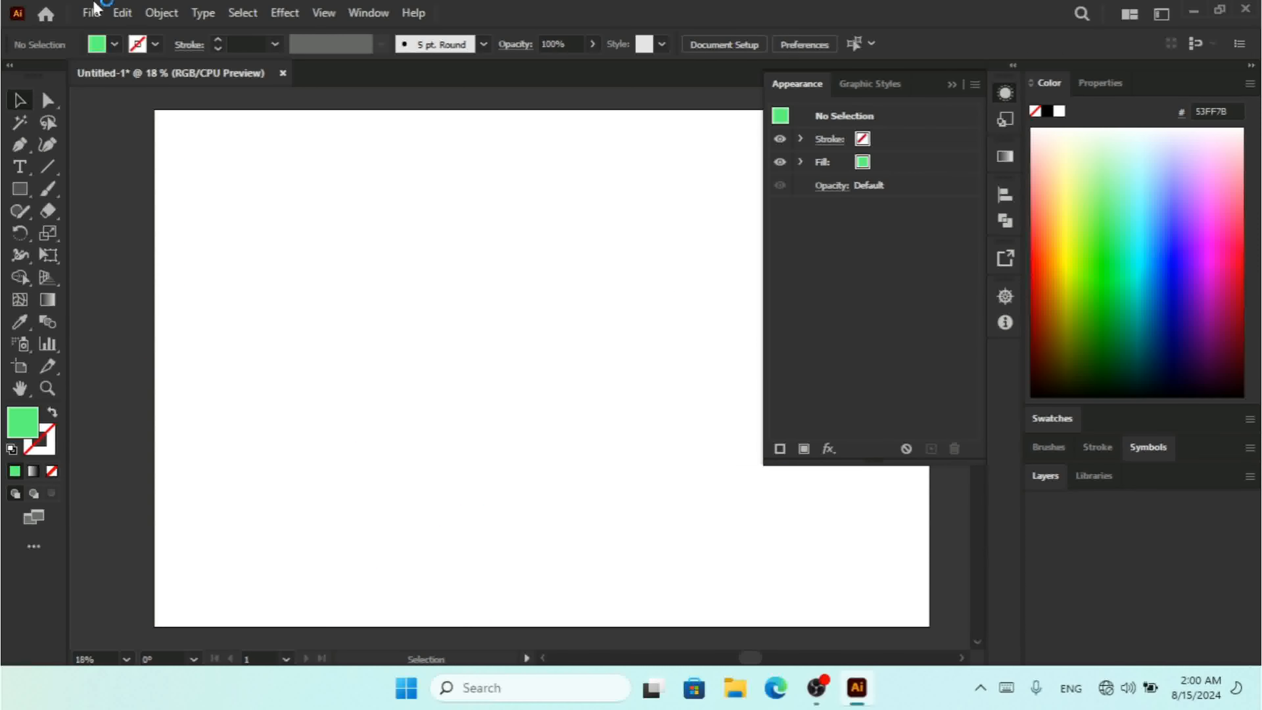
pyautogui.click(285, 13)
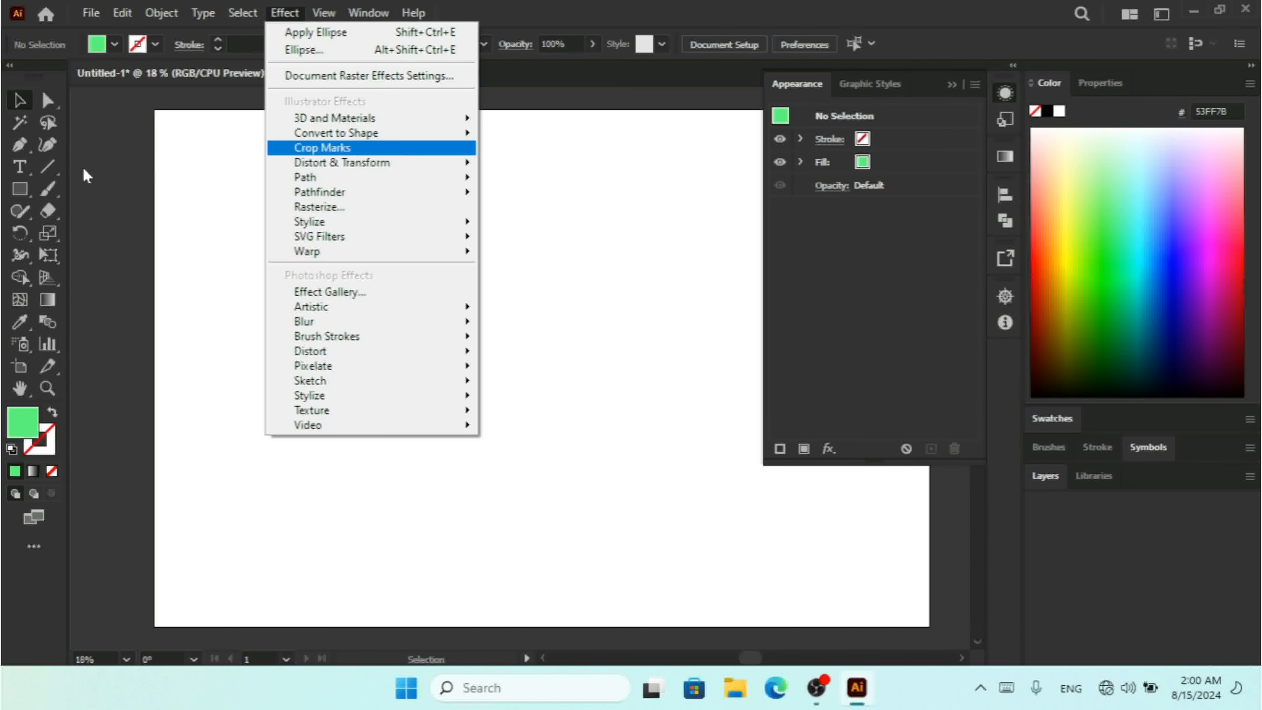
pyautogui.click(20, 189)
pyautogui.moveTo(259, 198); pyautogui.dragTo(705, 465)
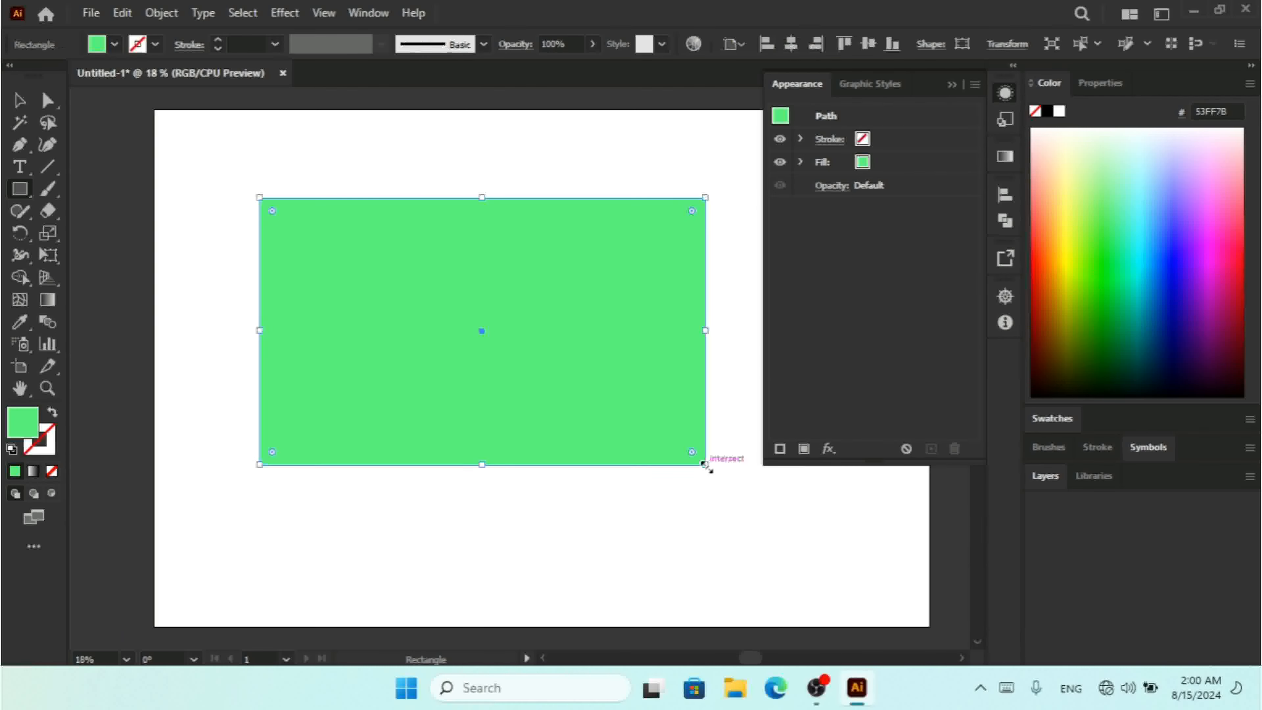
pyautogui.click(20, 100)
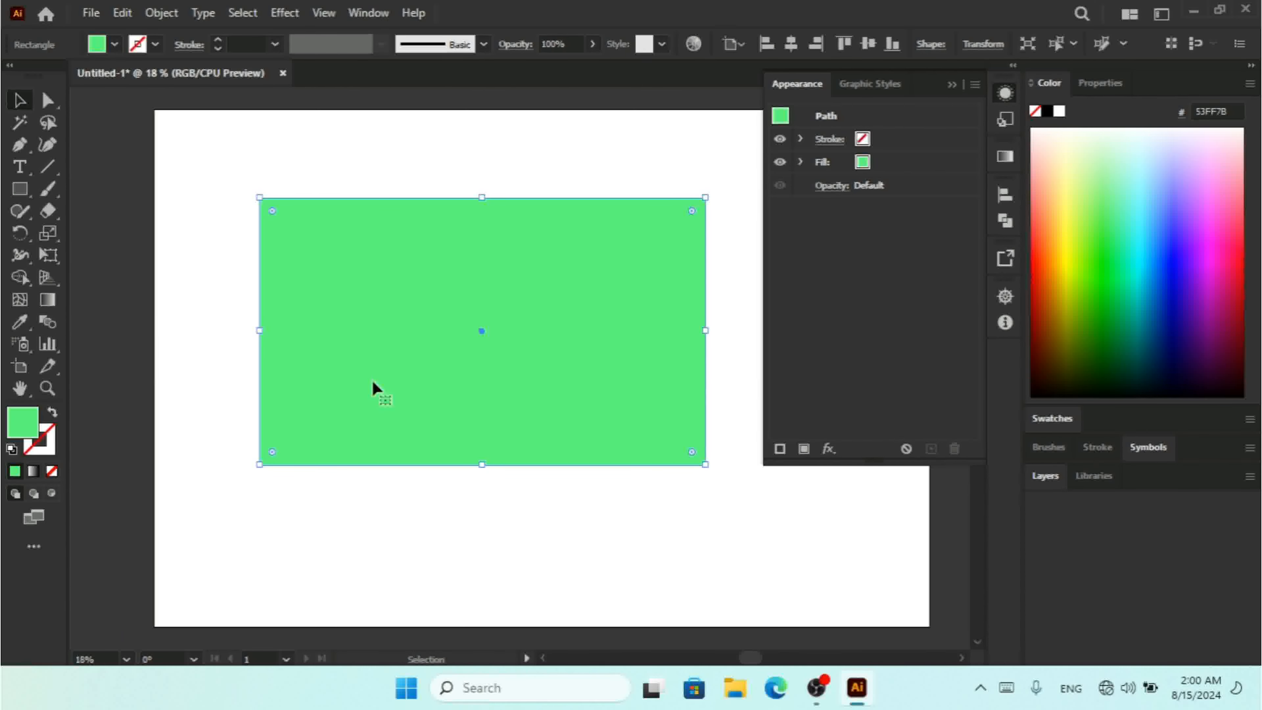
# Step: Apply the Crop Marks effect to the green rectangle, and add a second Crop Marks instance as a new effect
pyautogui.click(284, 12)
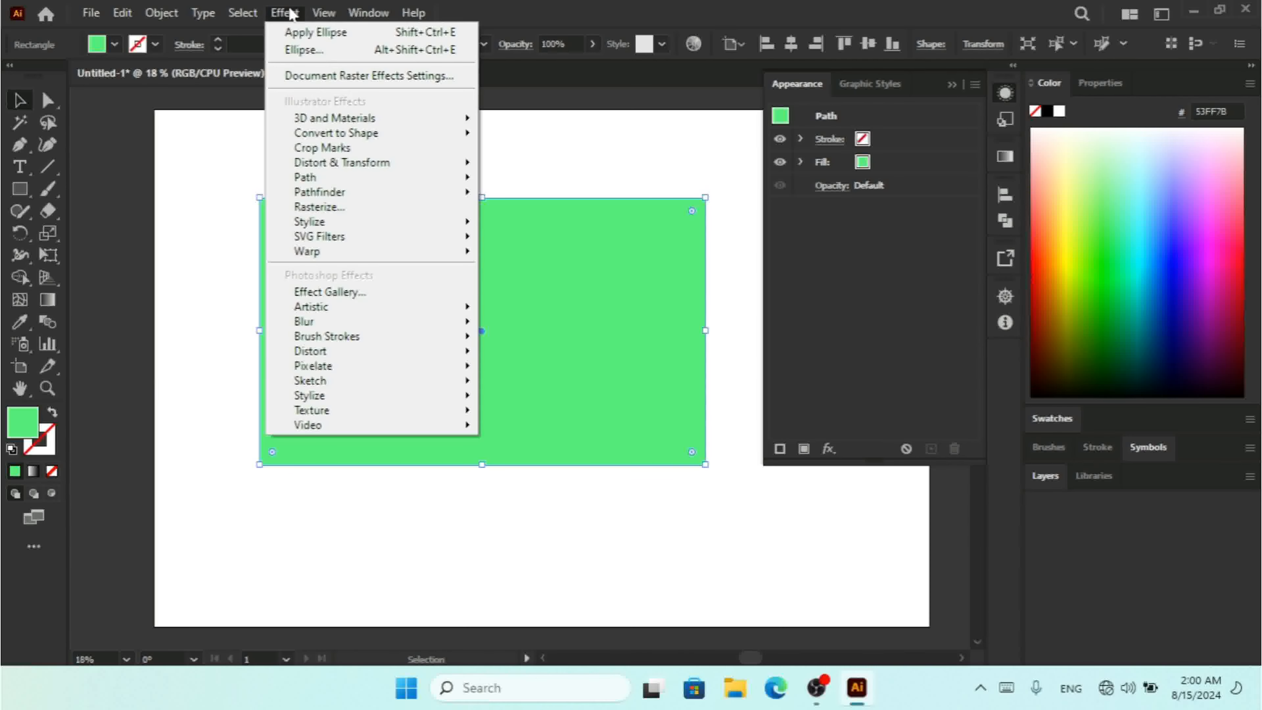
pyautogui.click(366, 149)
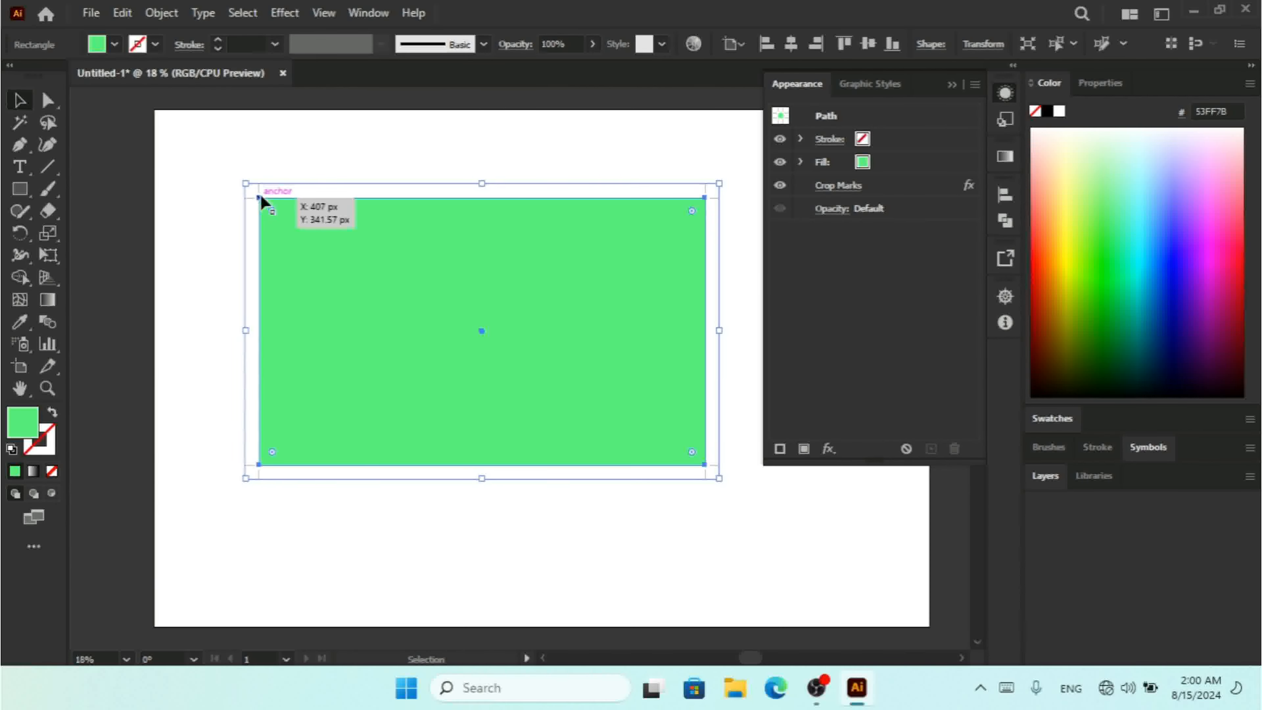
pyautogui.click(827, 448)
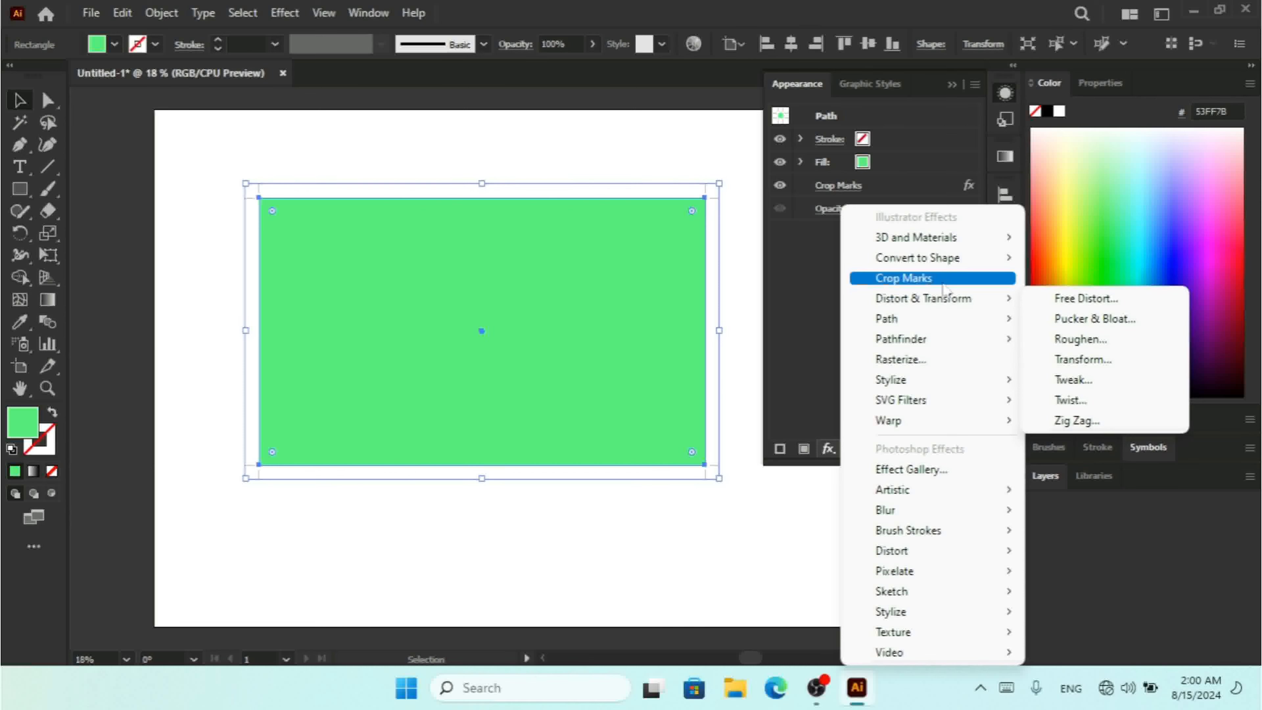
pyautogui.click(943, 288)
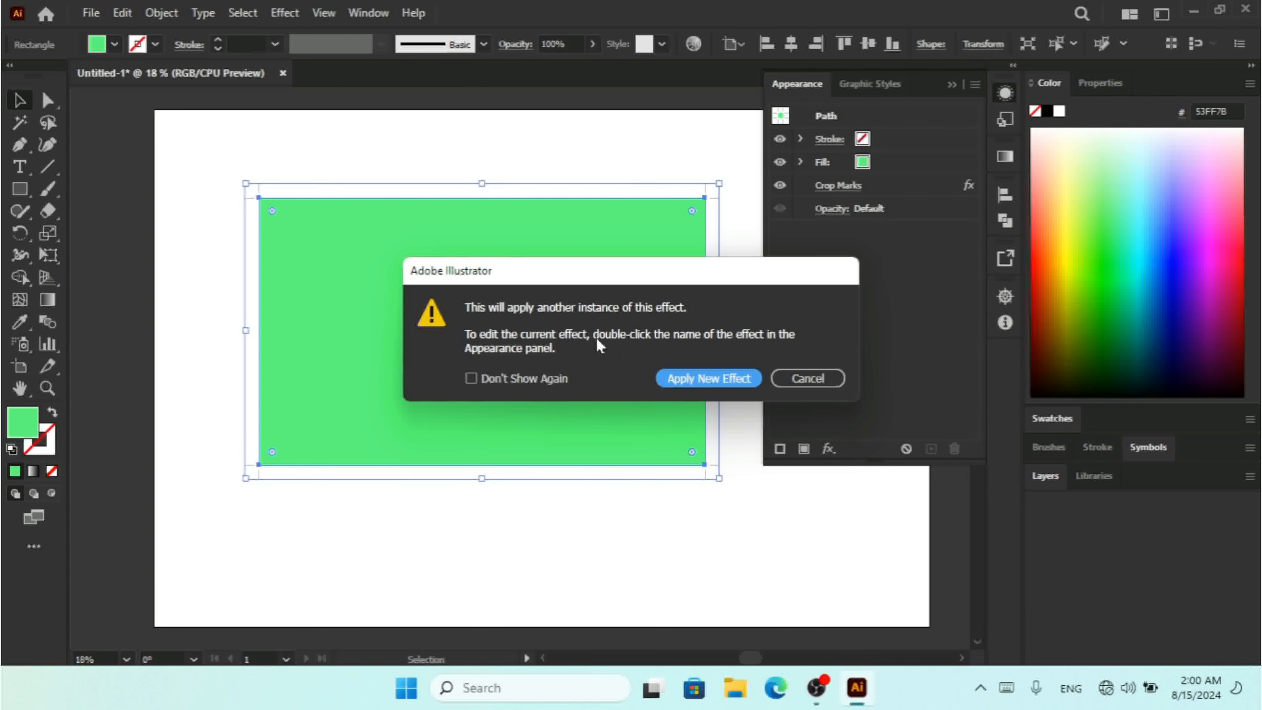
pyautogui.click(697, 381)
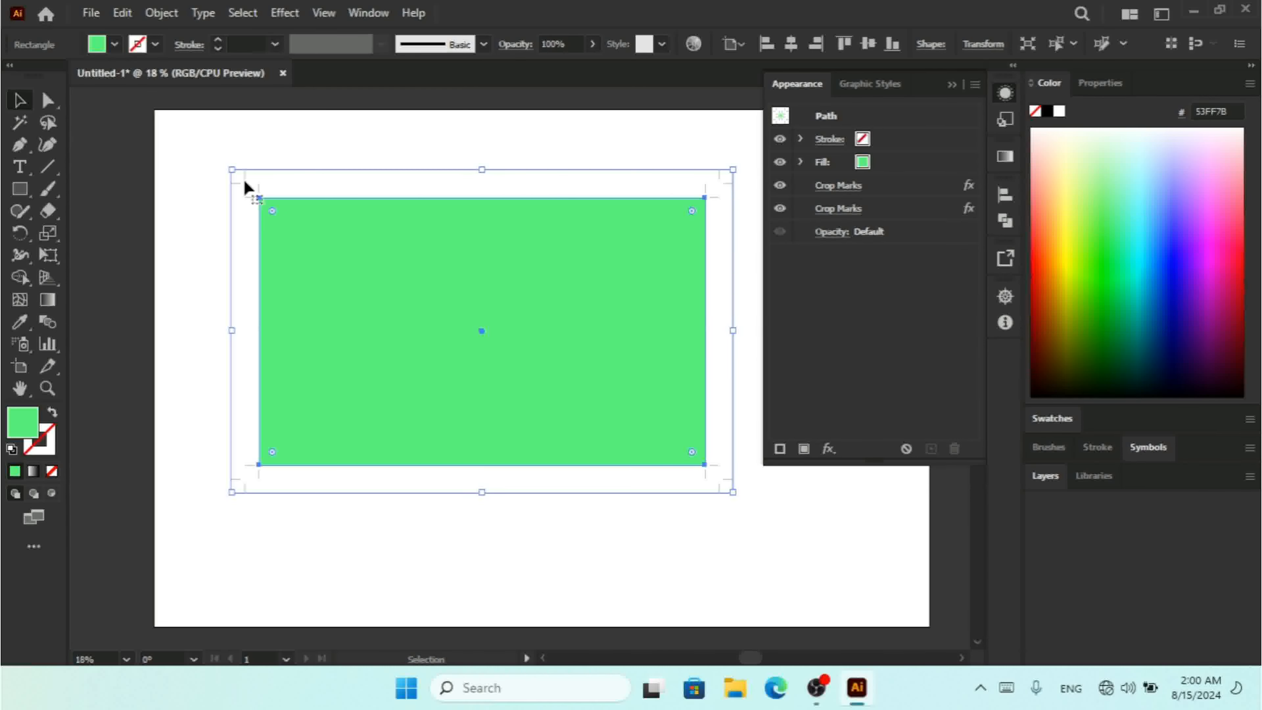
# Step: Delete the rectangle with crop marks and draw a new plain green rectangle on the artboard
pyautogui.press('Delete')
pyautogui.click(20, 189)
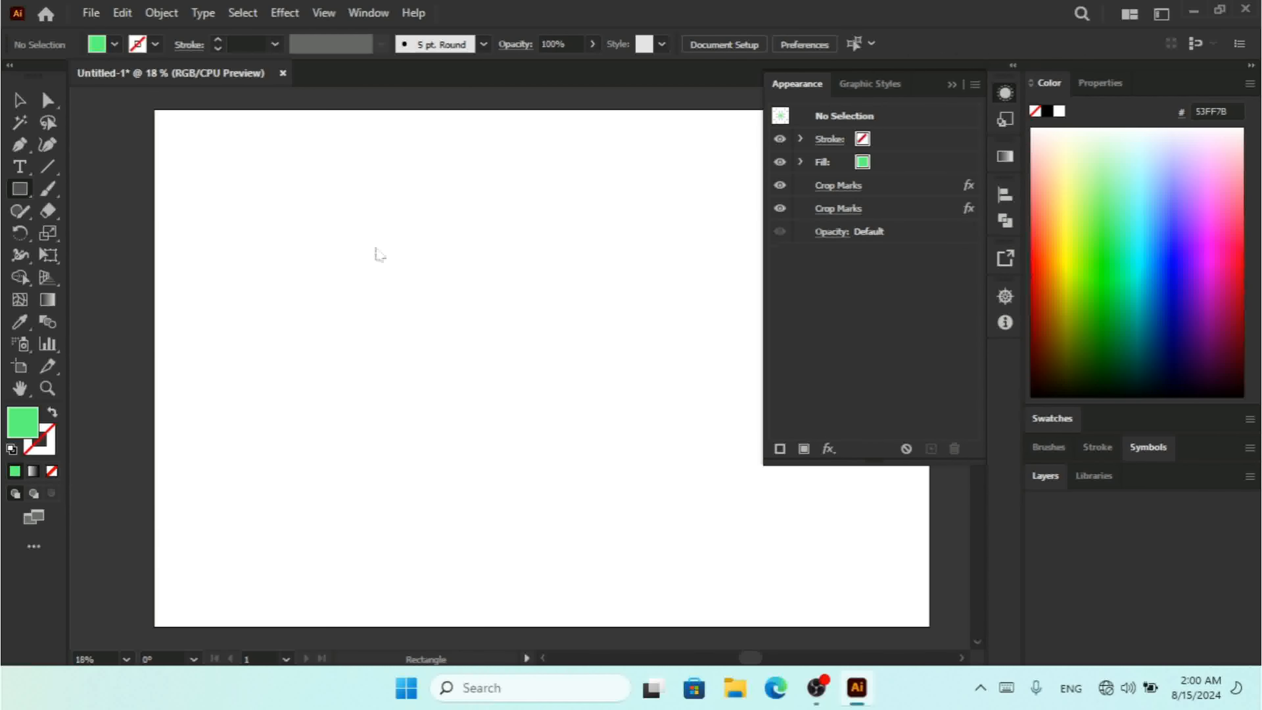
pyautogui.moveTo(257, 174); pyautogui.dragTo(652, 460)
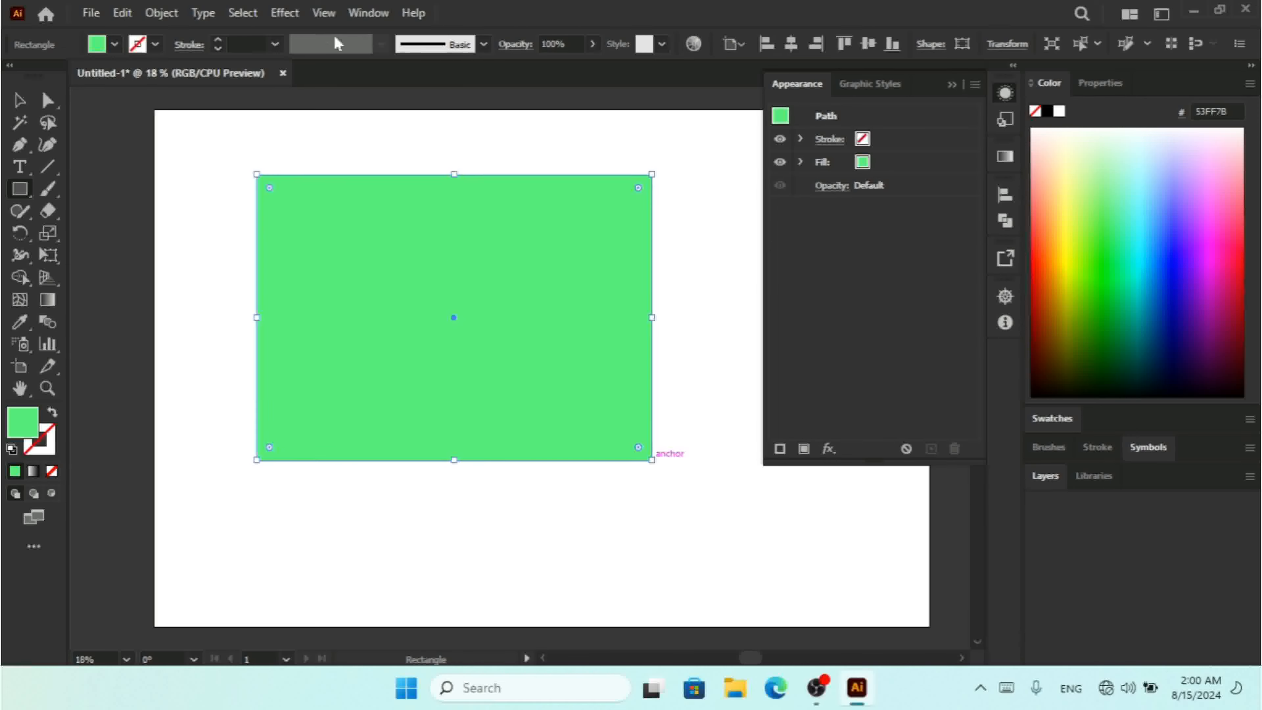
# Step: Try a Free Distort effect on the green rectangle by pulling its two upper corners outward, and undo it
pyautogui.click(296, 13)
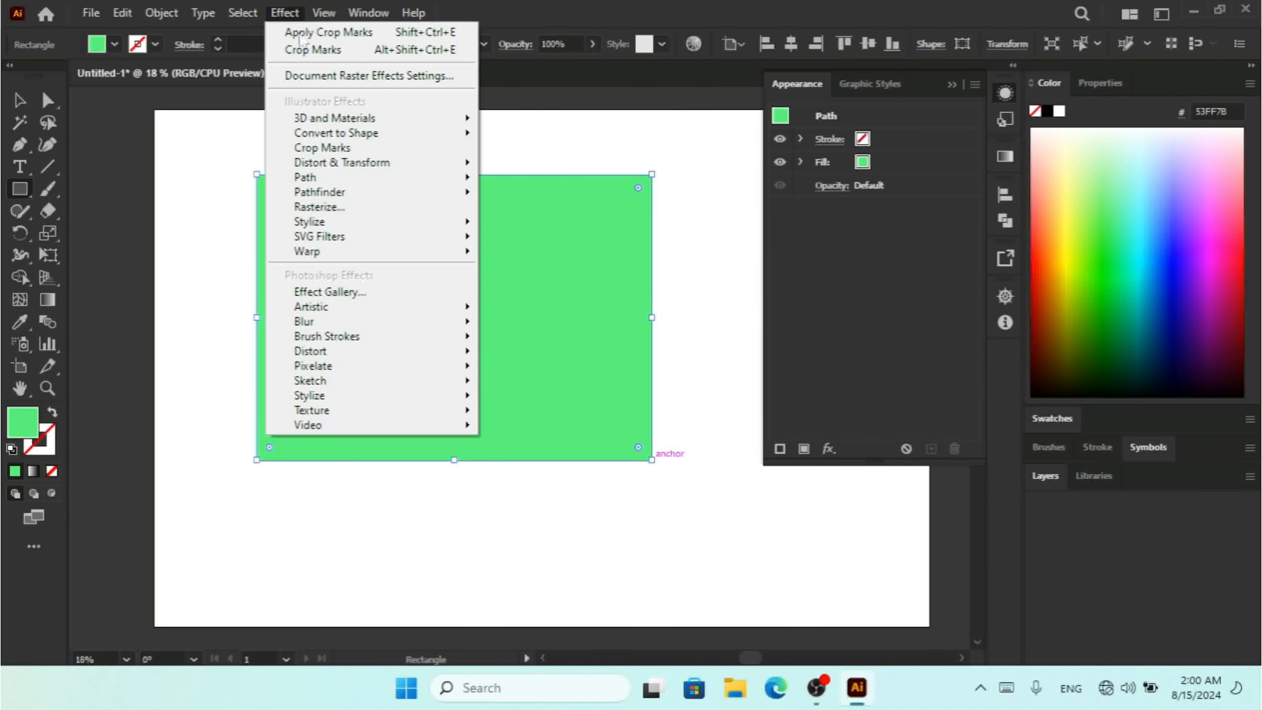
pyautogui.moveTo(362, 169)
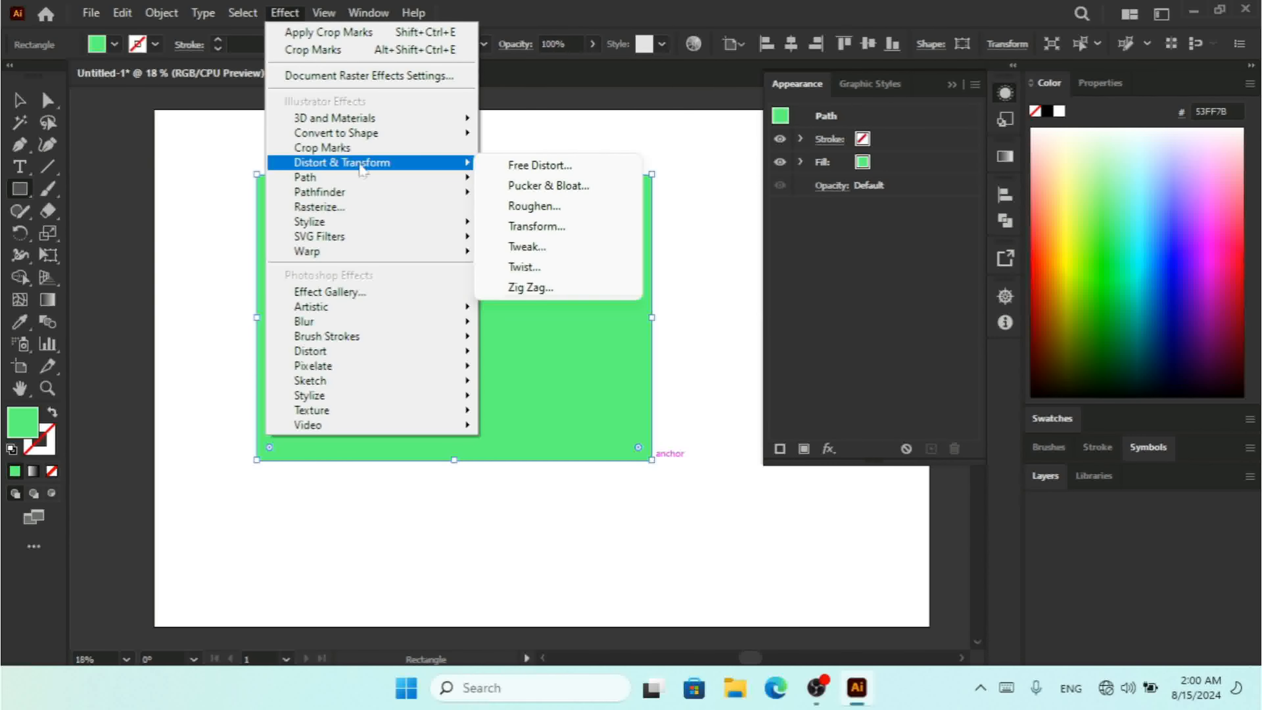
pyautogui.click(555, 175)
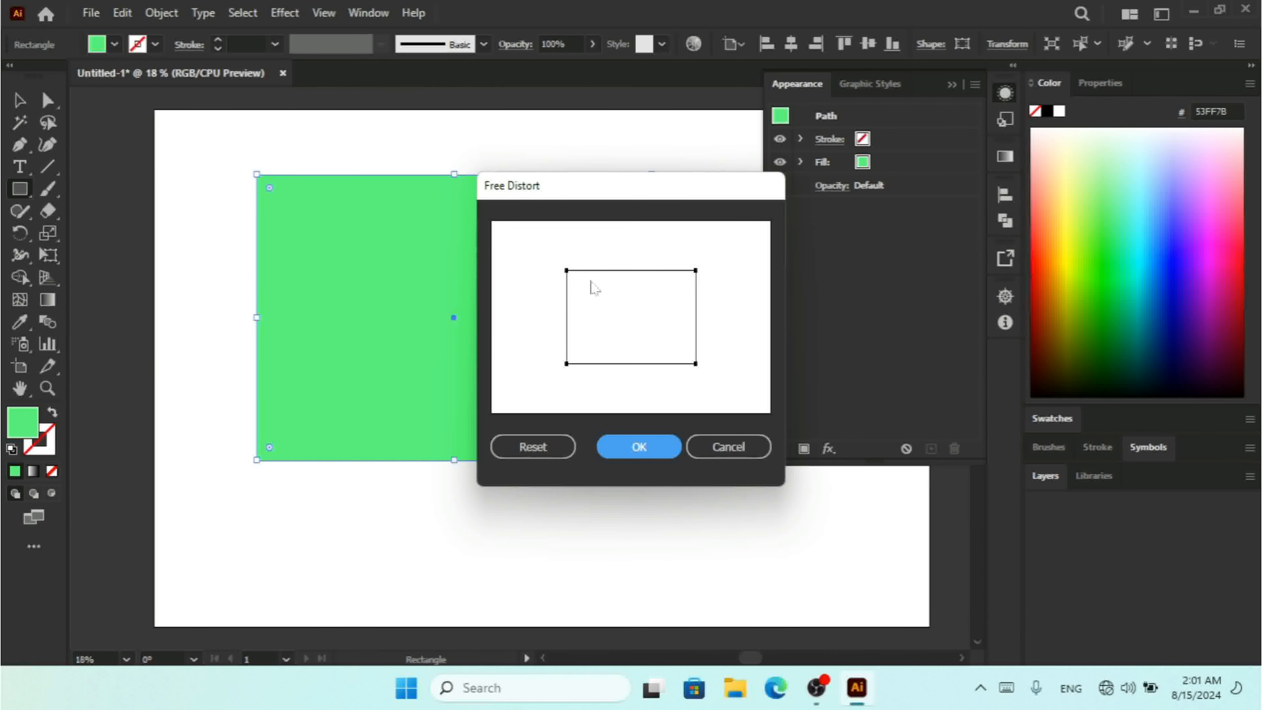
pyautogui.moveTo(565, 272); pyautogui.dragTo(541, 253)
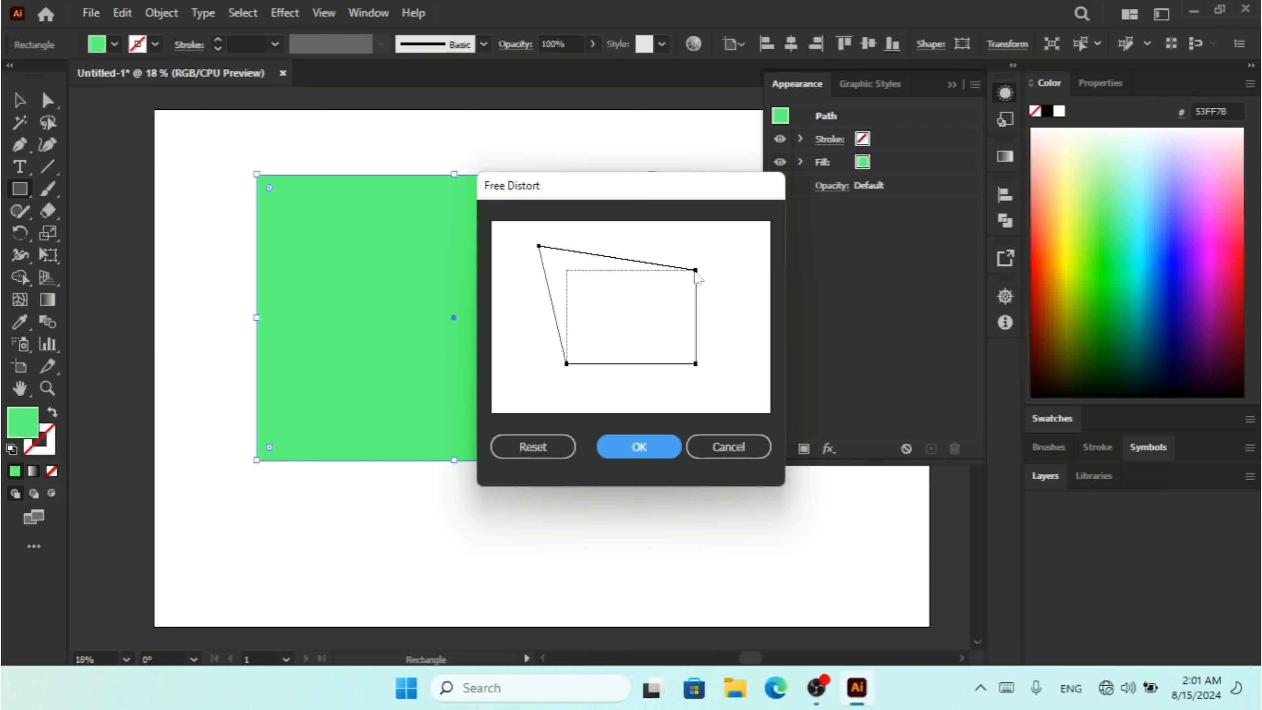
pyautogui.moveTo(696, 270); pyautogui.dragTo(743, 243)
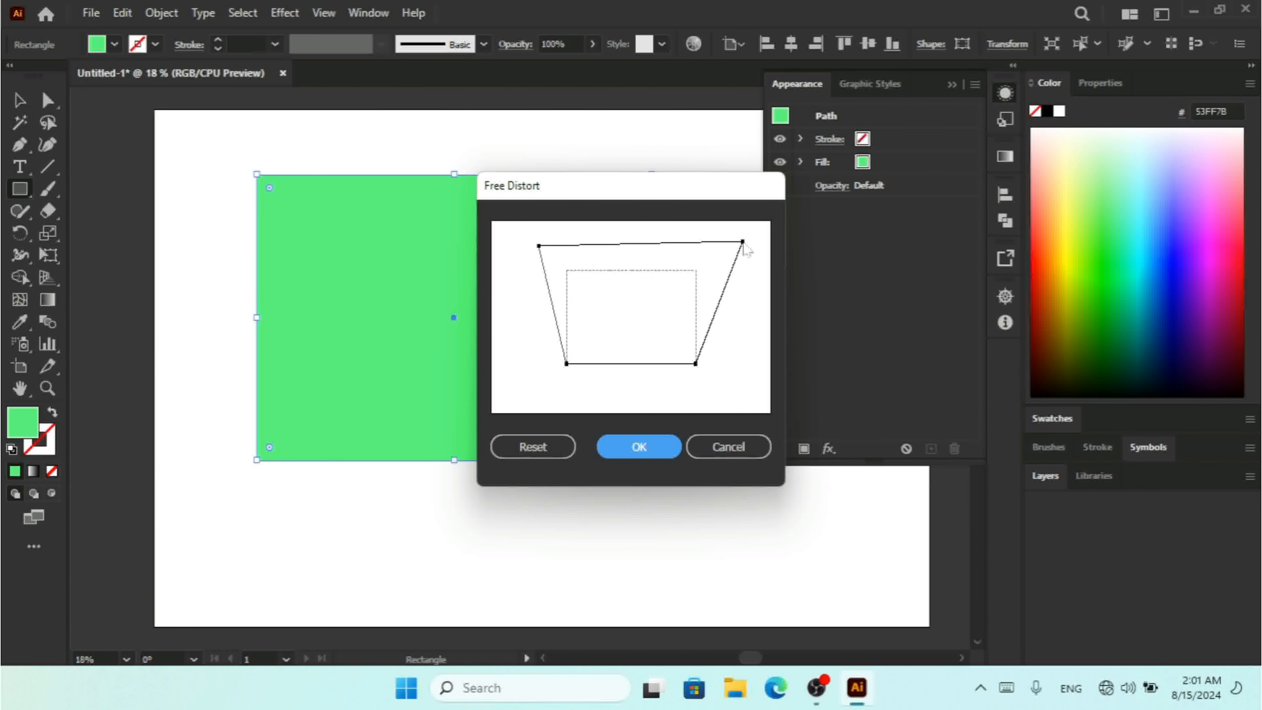
pyautogui.click(641, 444)
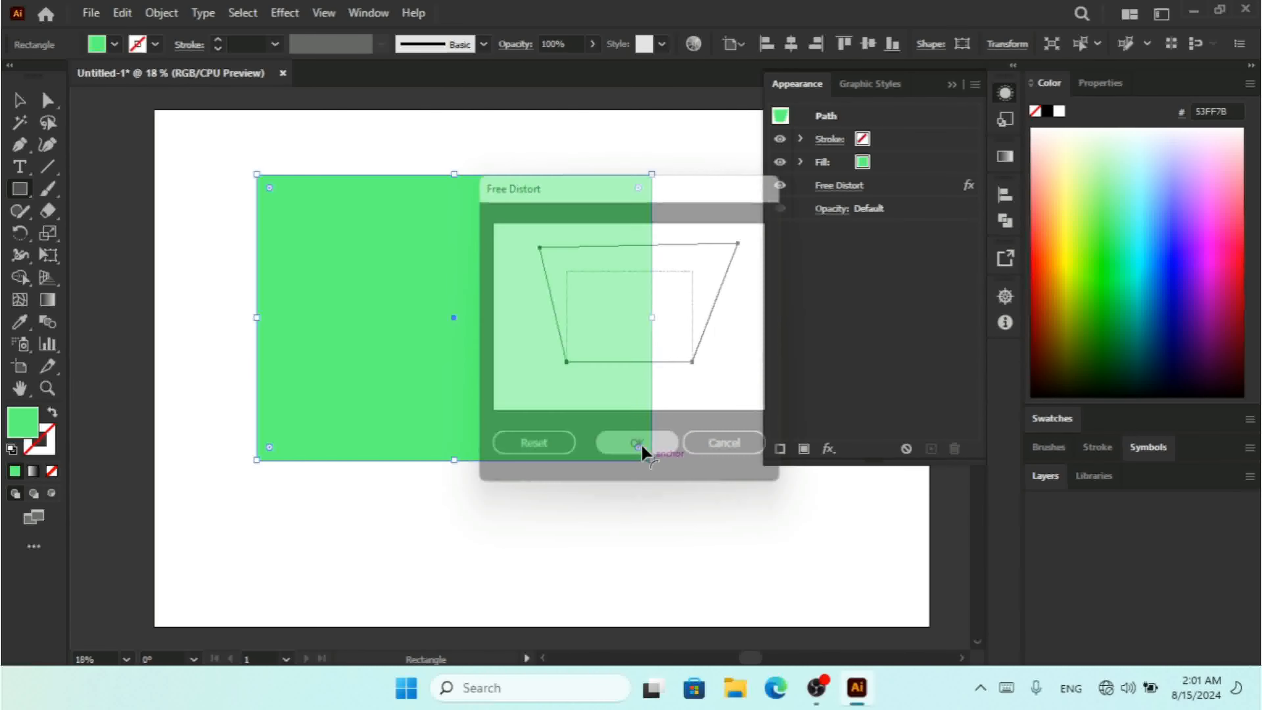
pyautogui.hotkey('ctrl', 'z')
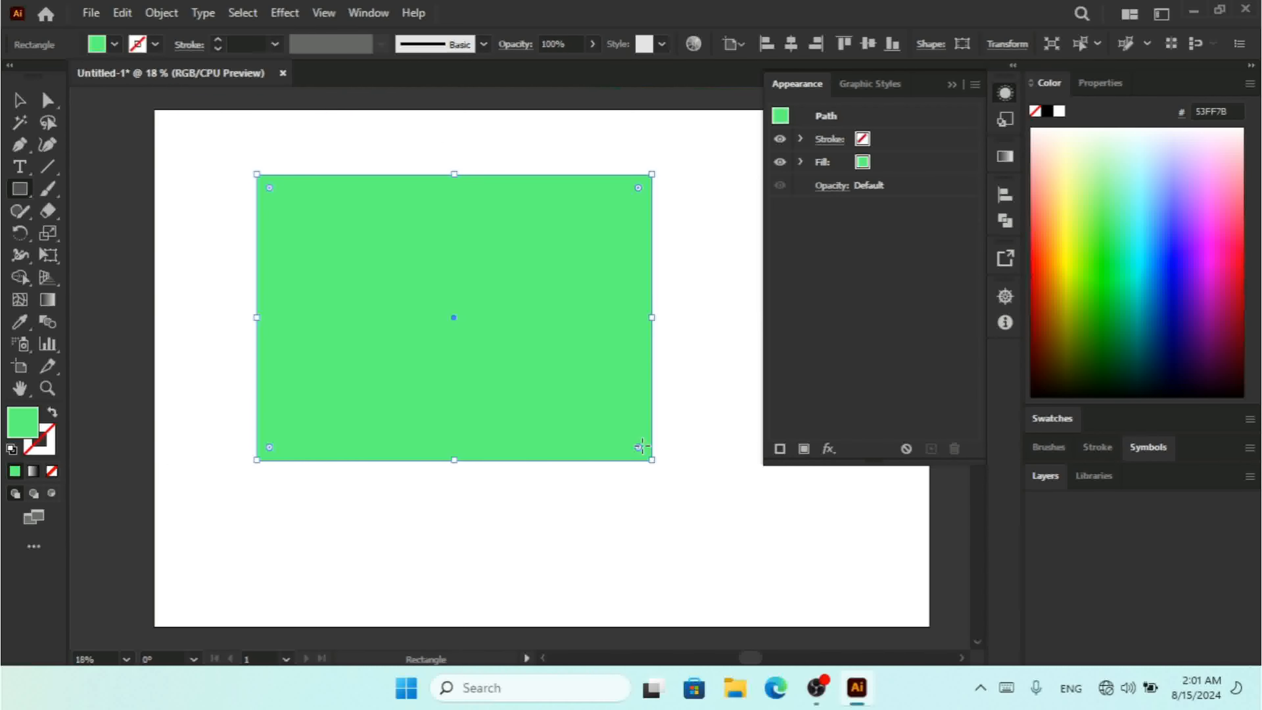
# Step: Preview a Pucker & Bloat effect with 74% bloat on the green rectangle and cancel it
pyautogui.click(288, 13)
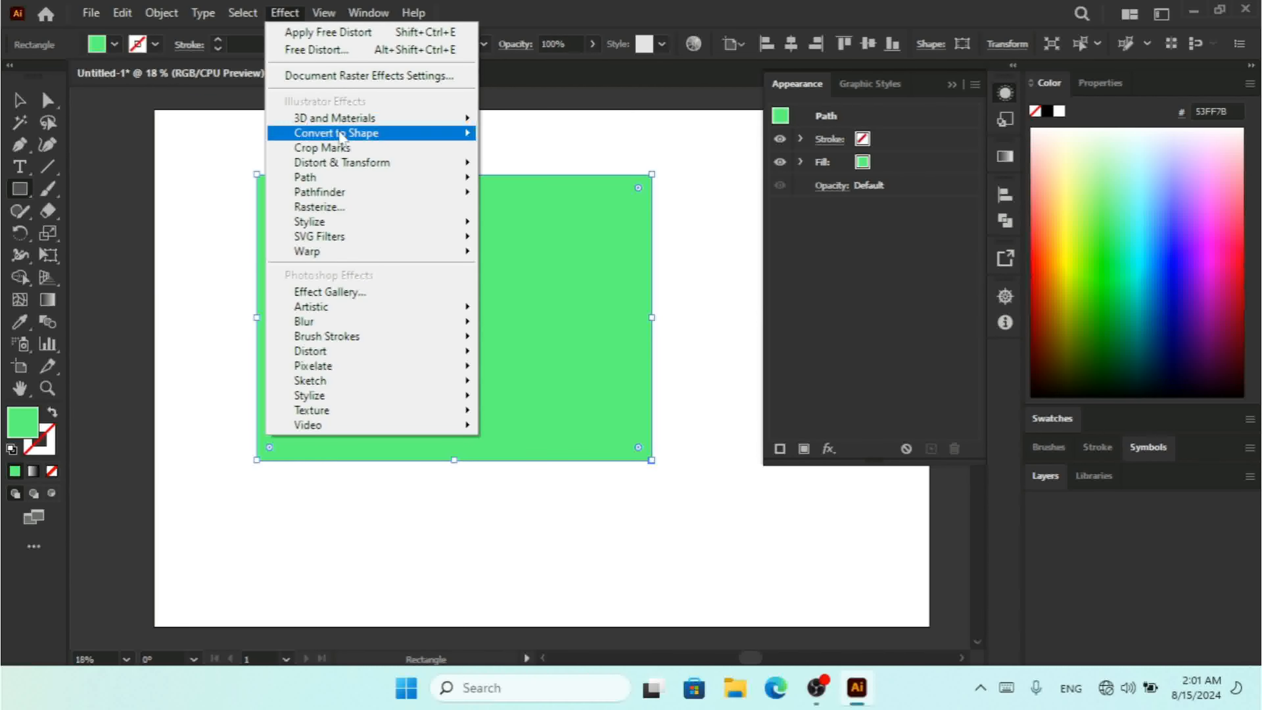
pyautogui.moveTo(435, 171)
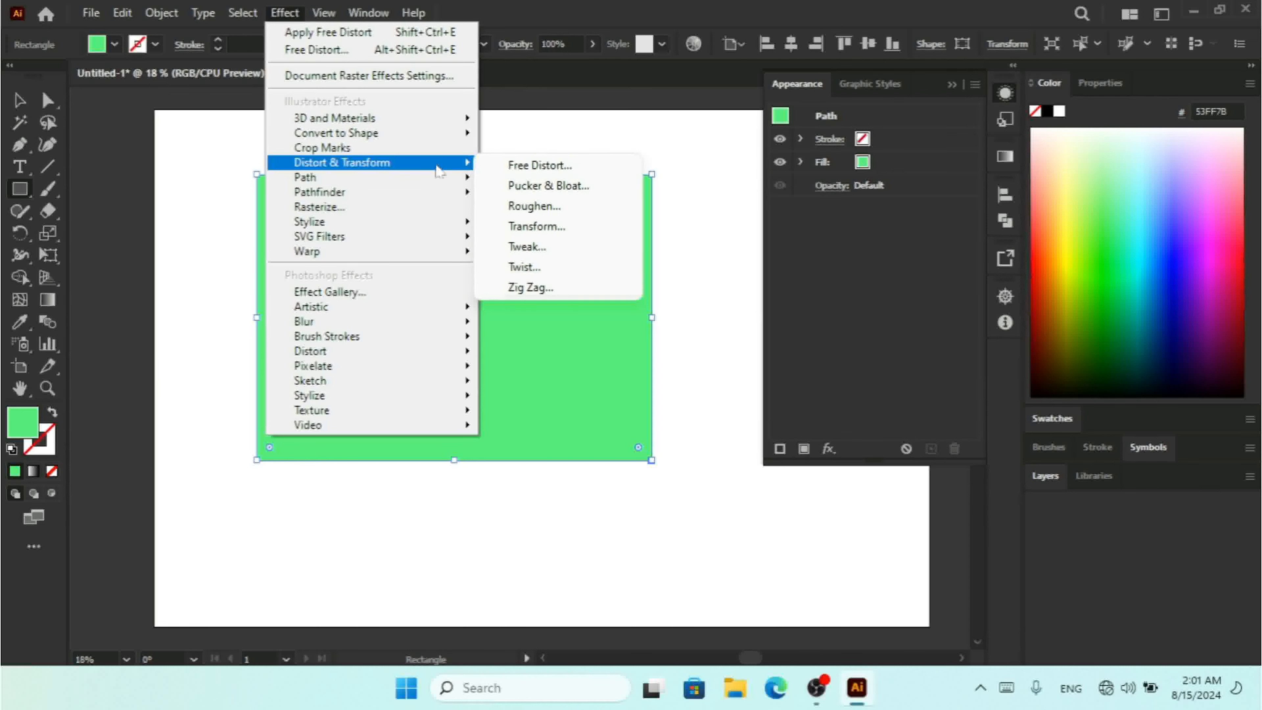
pyautogui.click(576, 191)
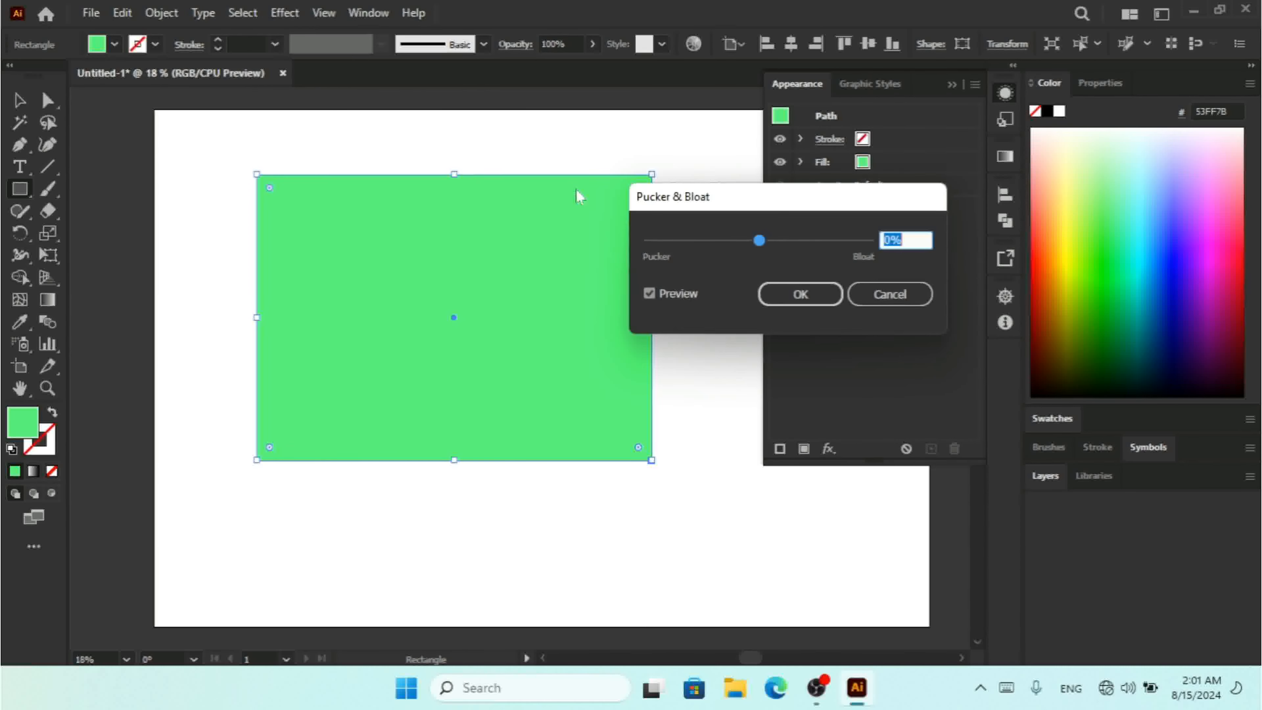
pyautogui.moveTo(757, 239); pyautogui.dragTo(800, 243)
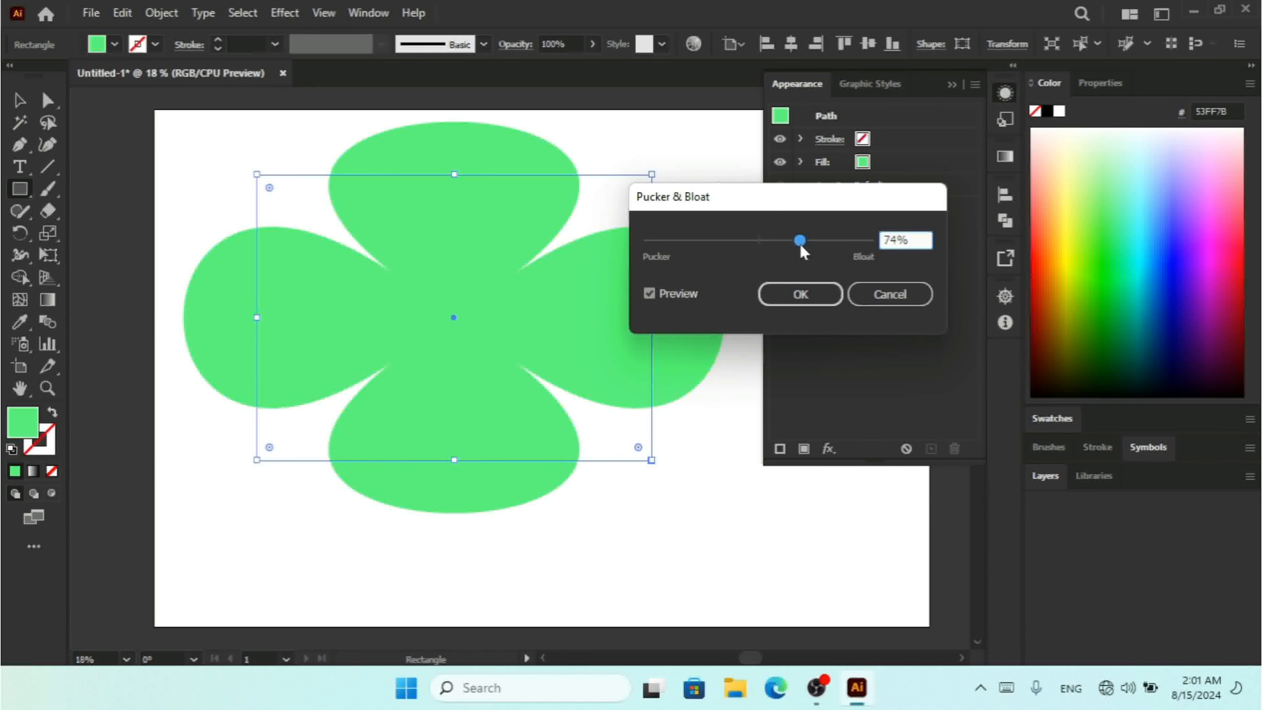
pyautogui.click(888, 296)
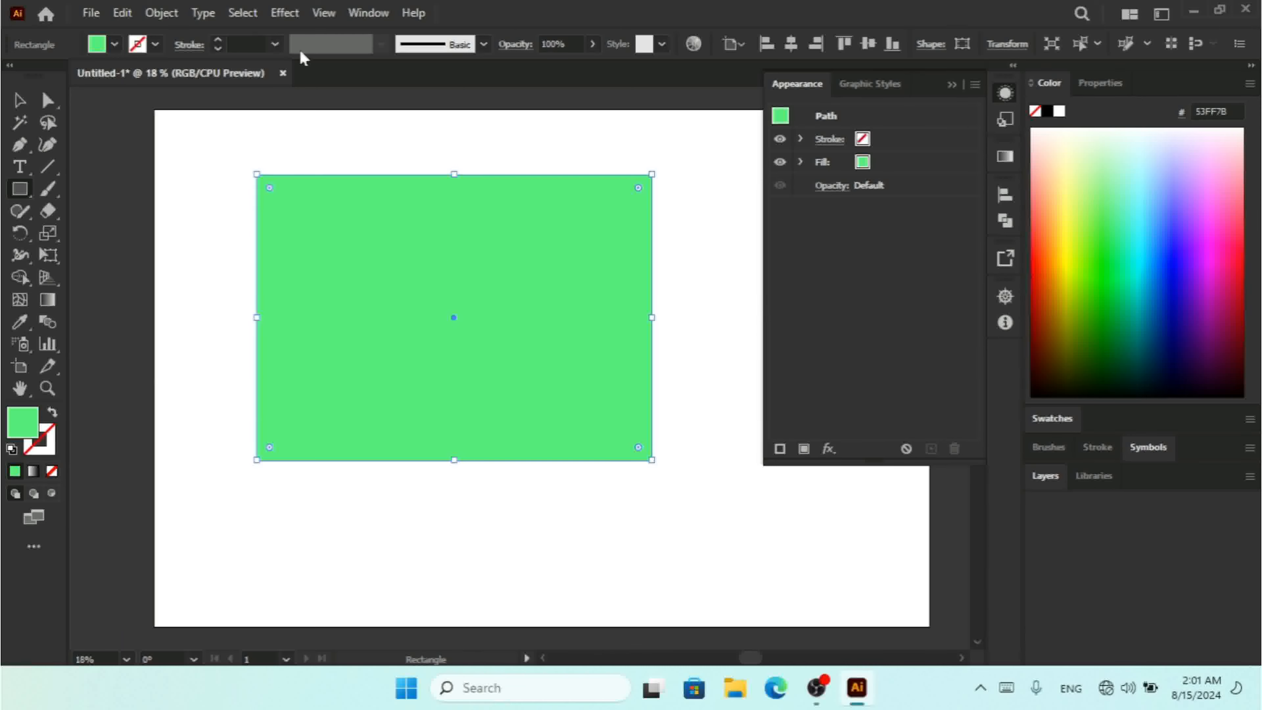
# Step: Preview the Roughen effect on the green rectangle with a relative size of 37%
pyautogui.click(284, 13)
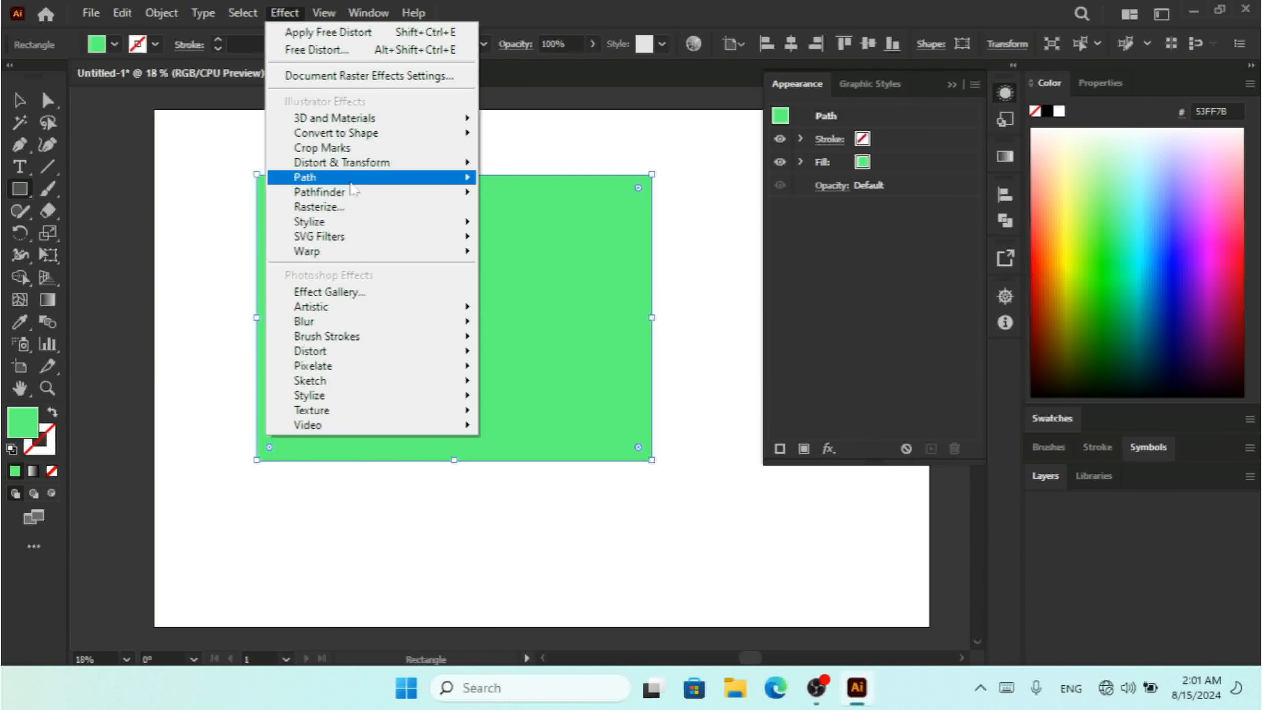
pyautogui.moveTo(397, 169)
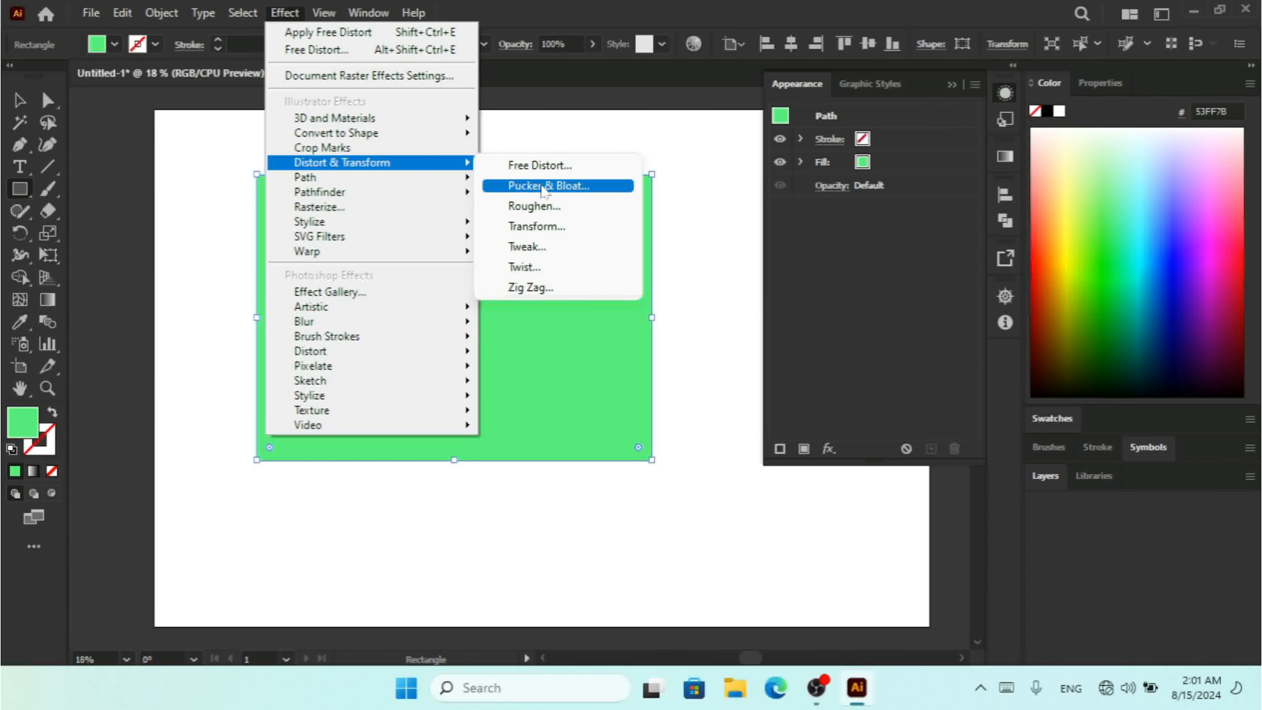
pyautogui.click(570, 209)
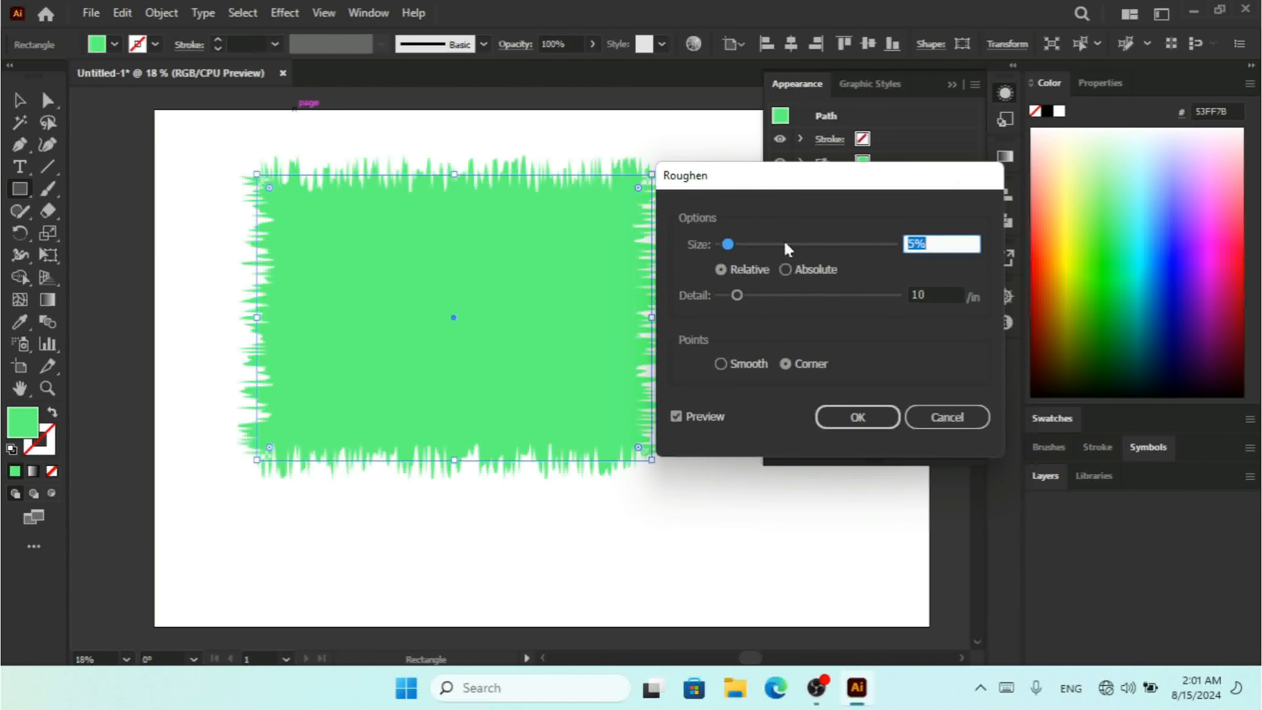
pyautogui.moveTo(728, 244); pyautogui.dragTo(784, 244)
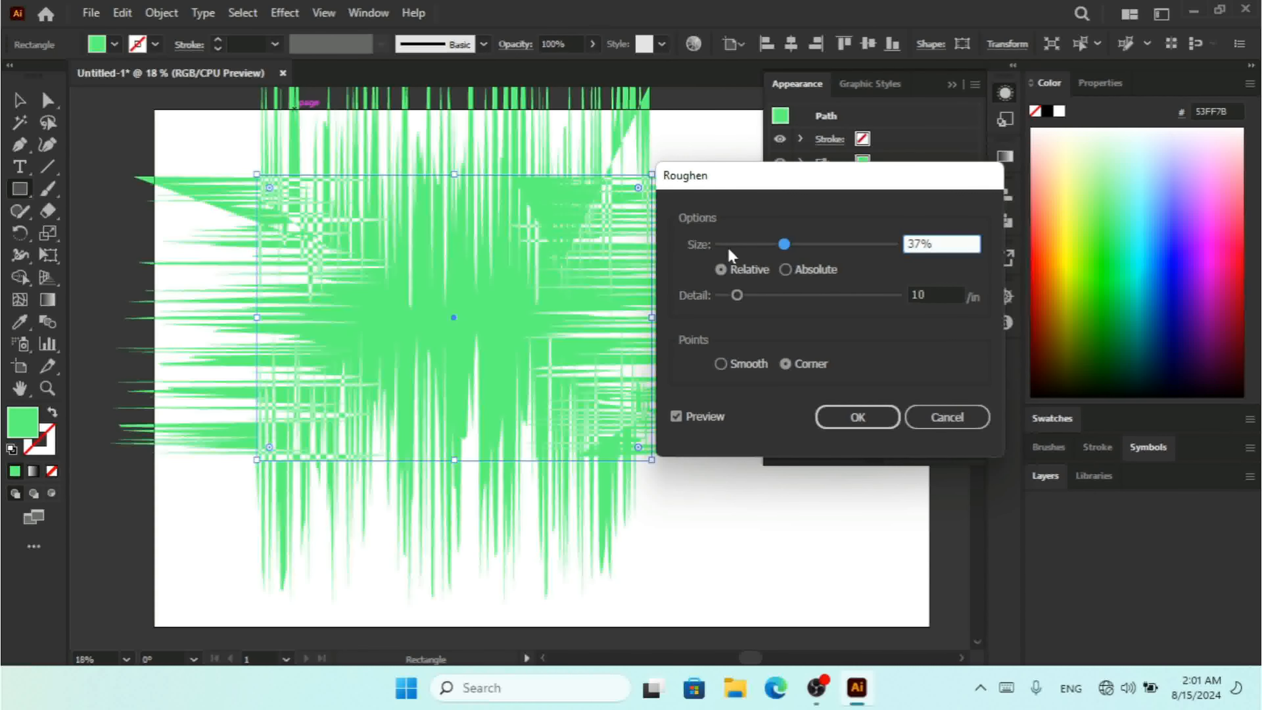
# Step: Compare absolute and relative Roughen sizing, set the detail to 13/in, try smooth and corner points, and cancel the effect
pyautogui.click(785, 270)
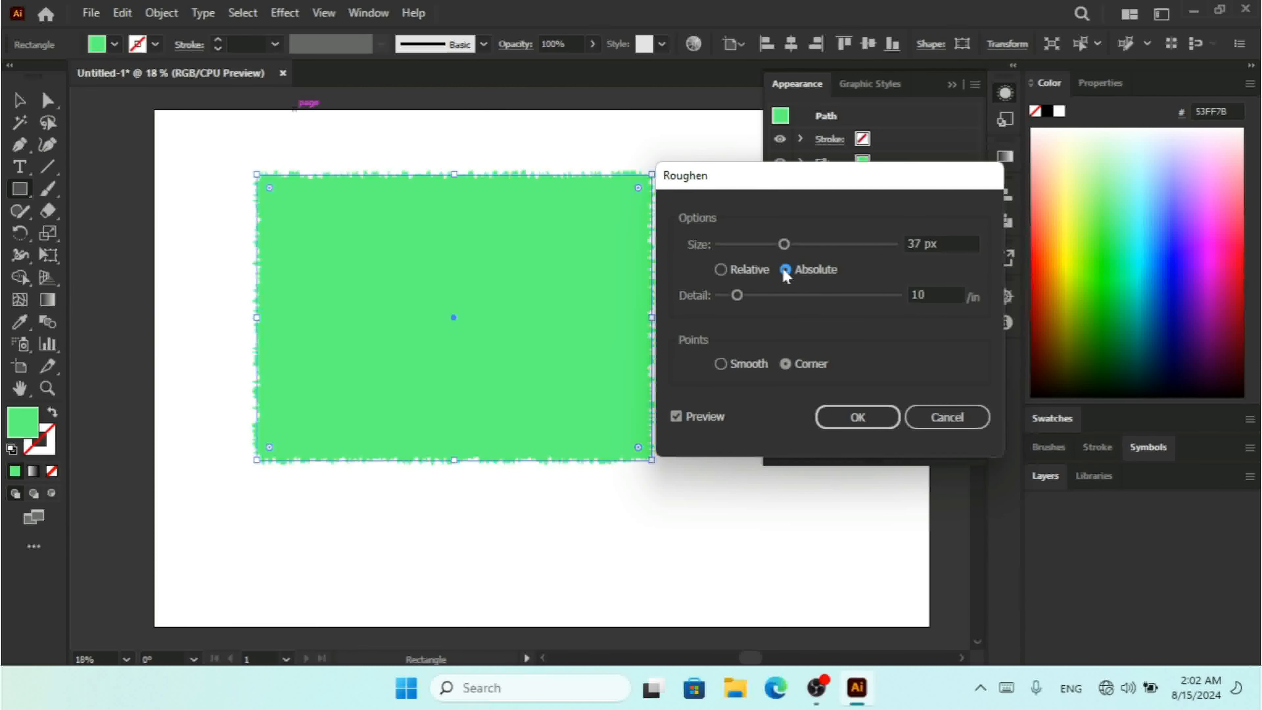
pyautogui.click(732, 280)
pyautogui.moveTo(737, 295)
pyautogui.mouseDown()
pyautogui.moveTo(779, 299)
pyautogui.moveTo(744, 301)
pyautogui.mouseUp()
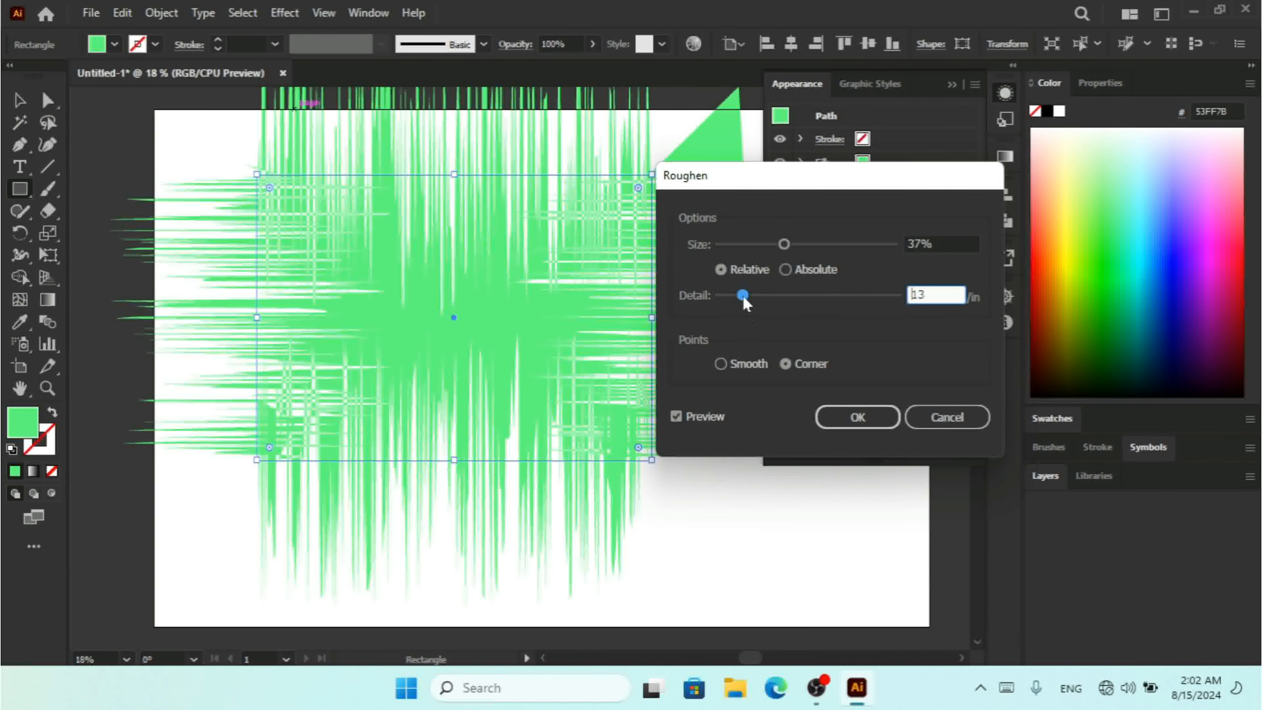
pyautogui.click(721, 363)
pyautogui.click(786, 364)
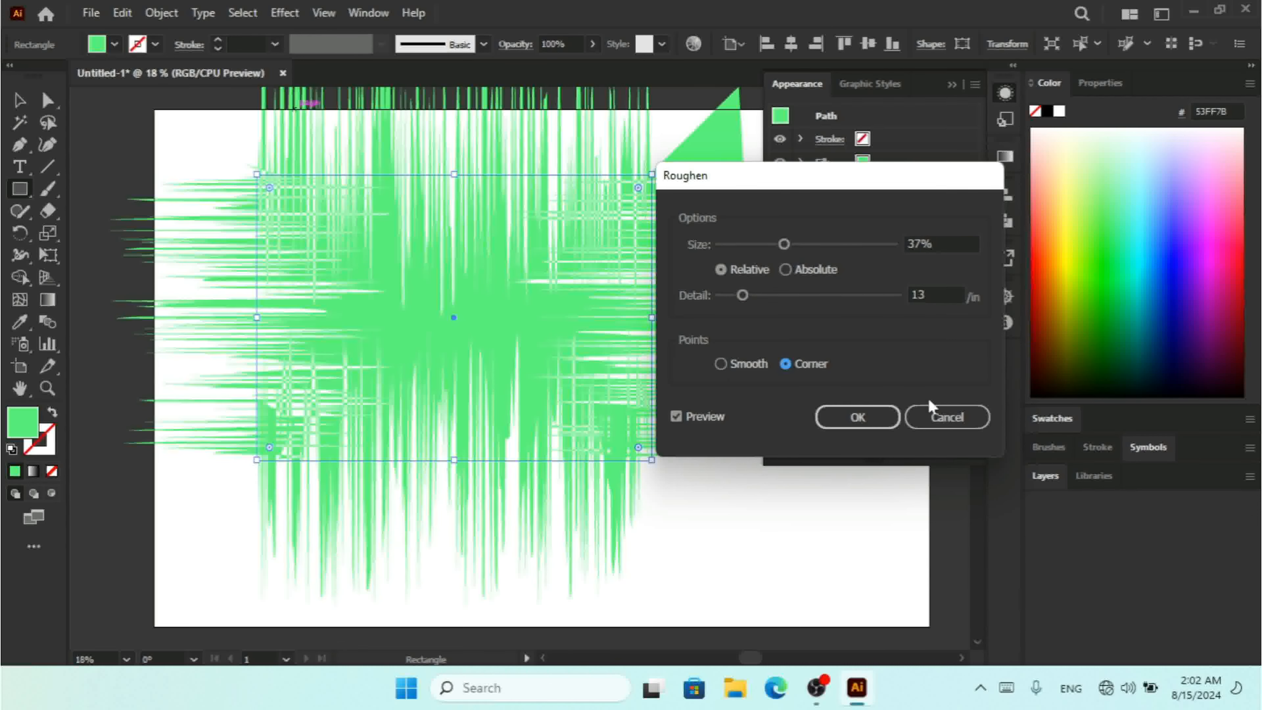
pyautogui.click(947, 417)
pyautogui.click(284, 13)
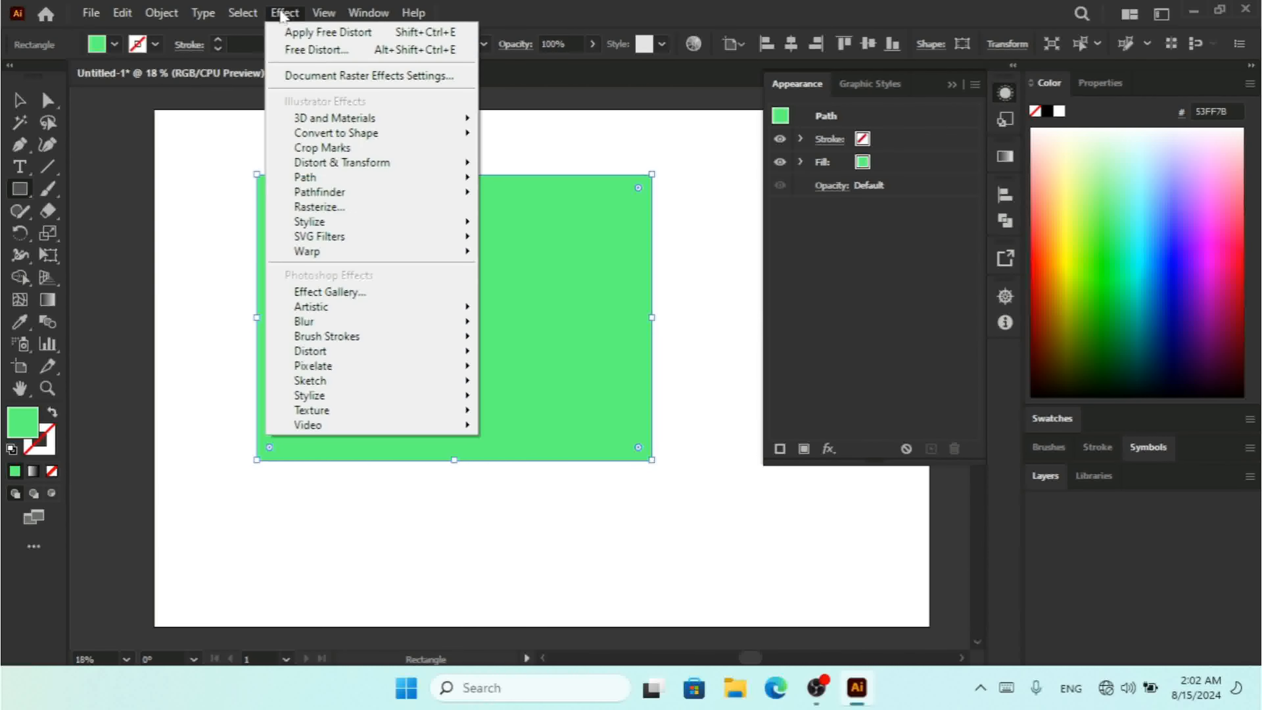
pyautogui.moveTo(403, 168)
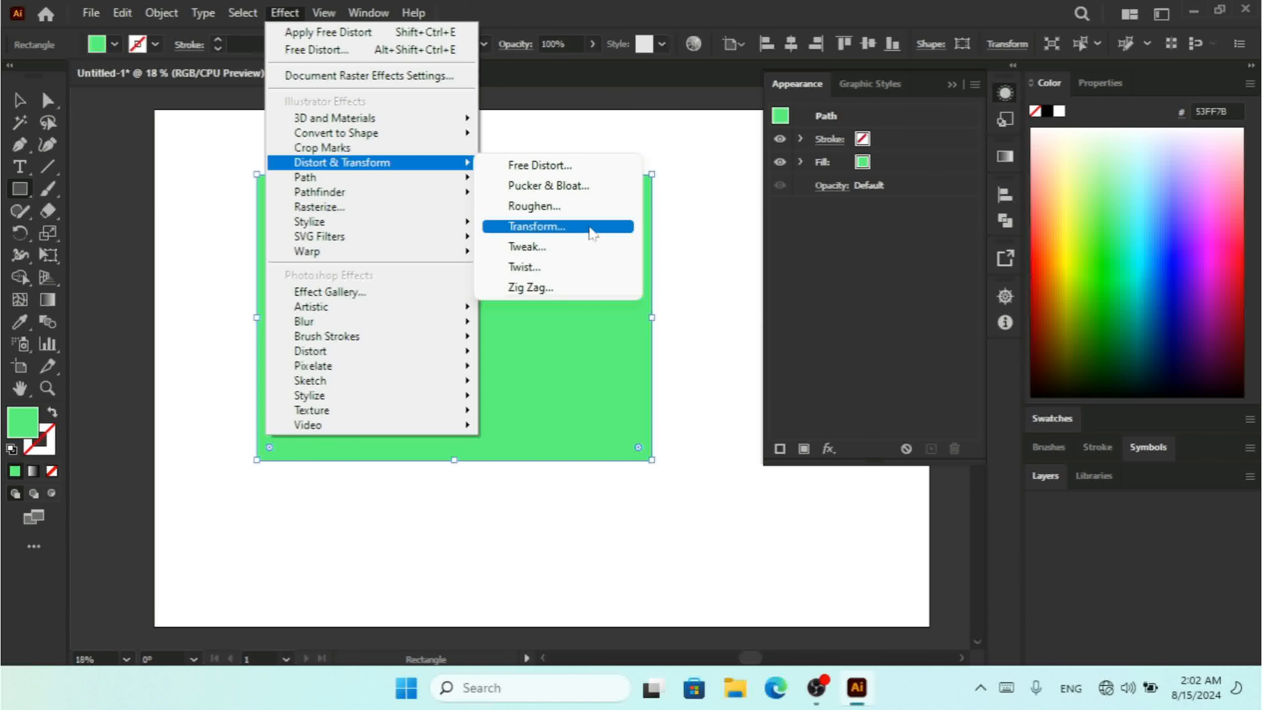
pyautogui.click(621, 8)
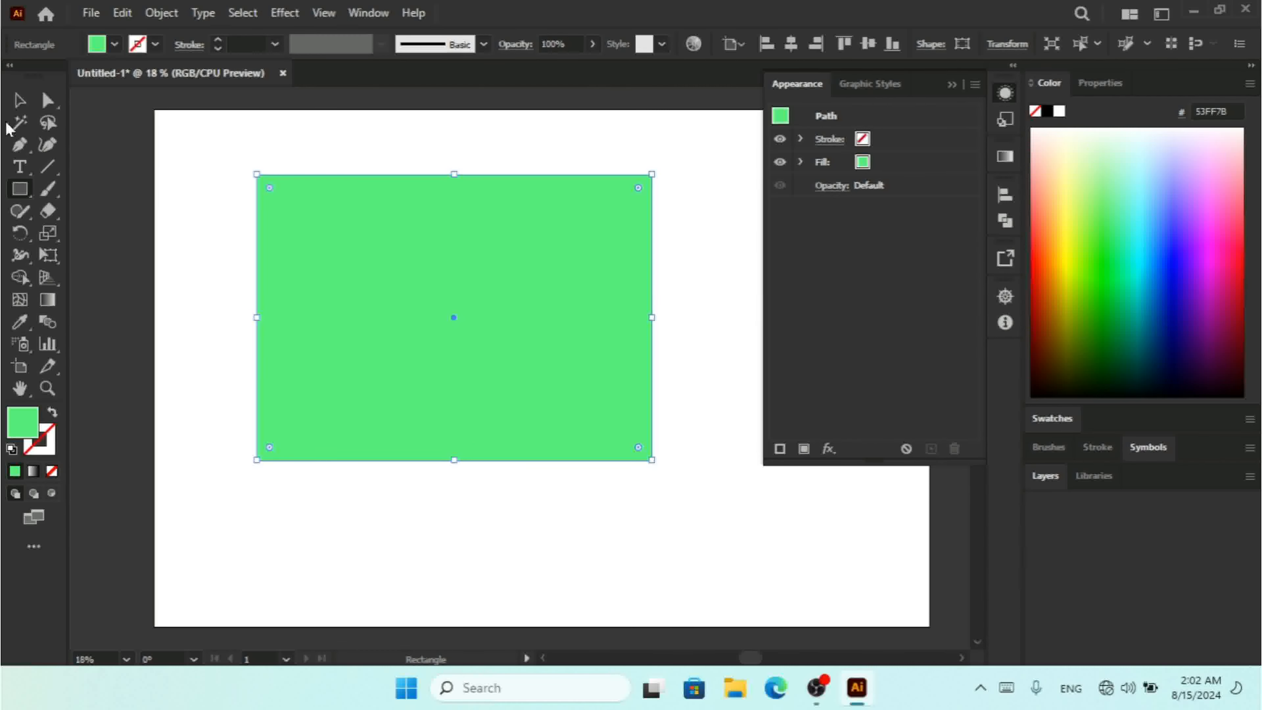
# Step: Reduce the green rectangle's height to a thin horizontal bar at its upper edge and collapse the Appearance settings
pyautogui.click(19, 100)
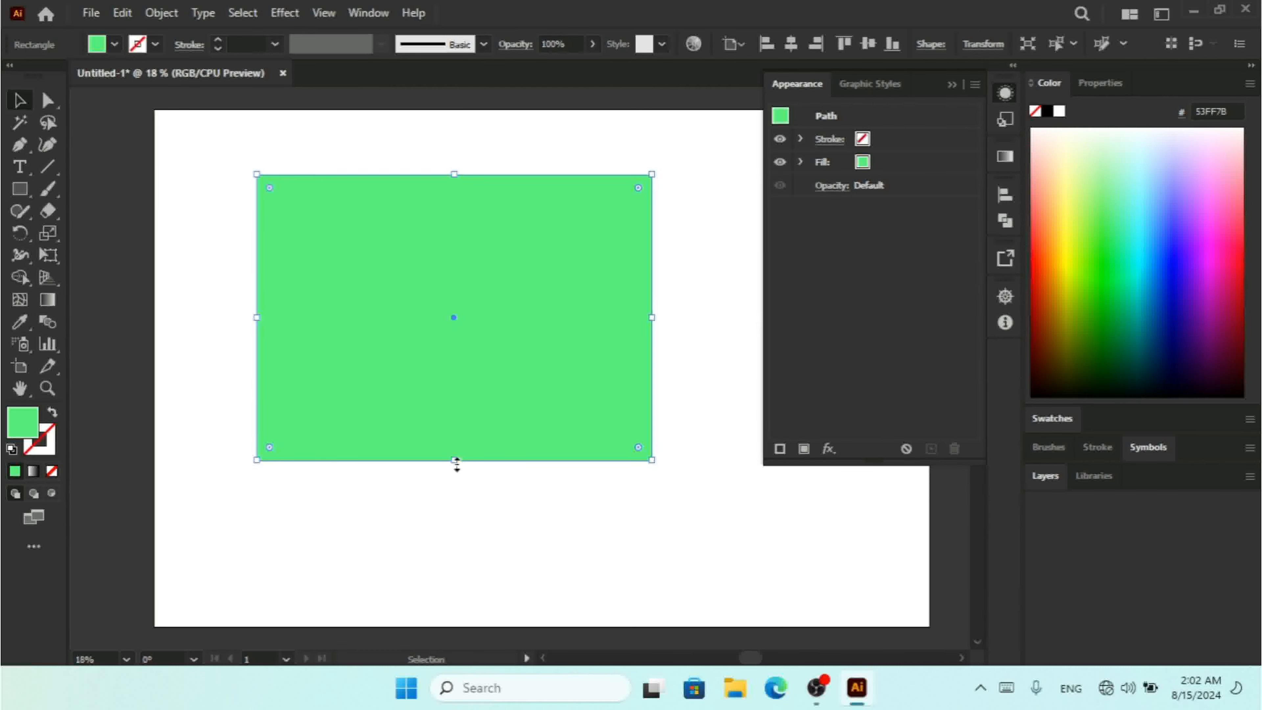
pyautogui.moveTo(453, 460); pyautogui.dragTo(473, 174)
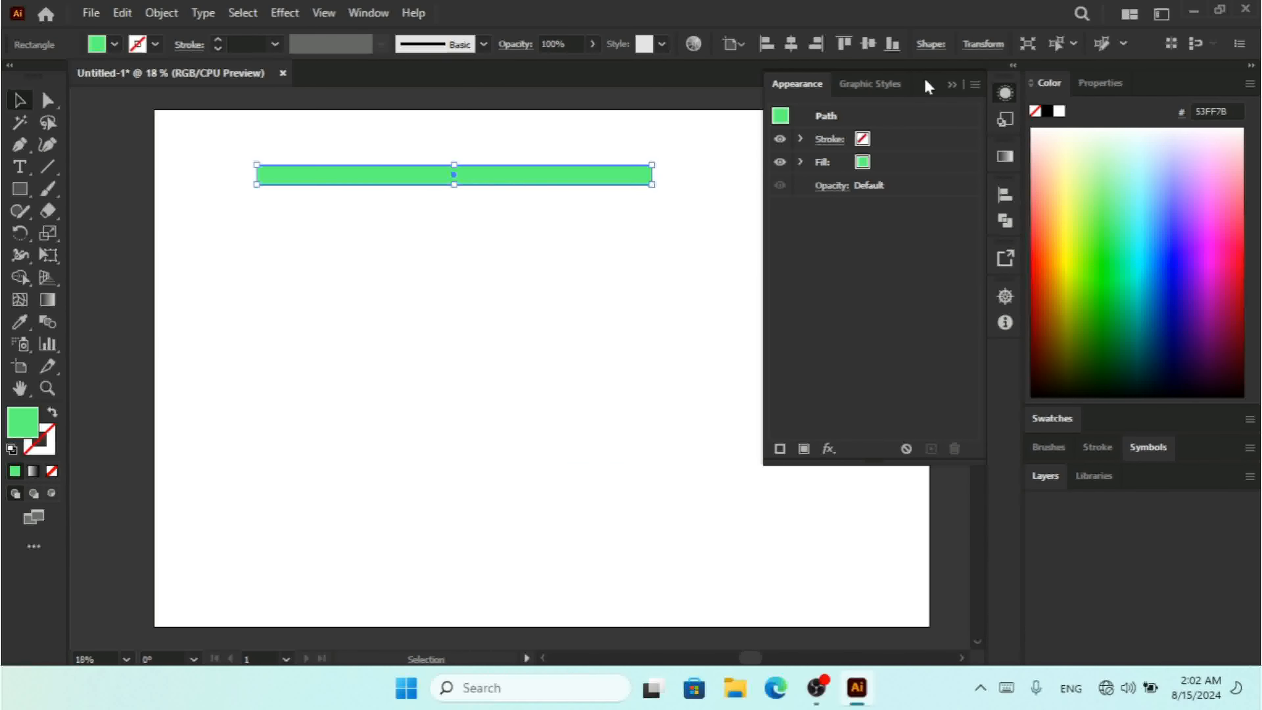
pyautogui.click(952, 85)
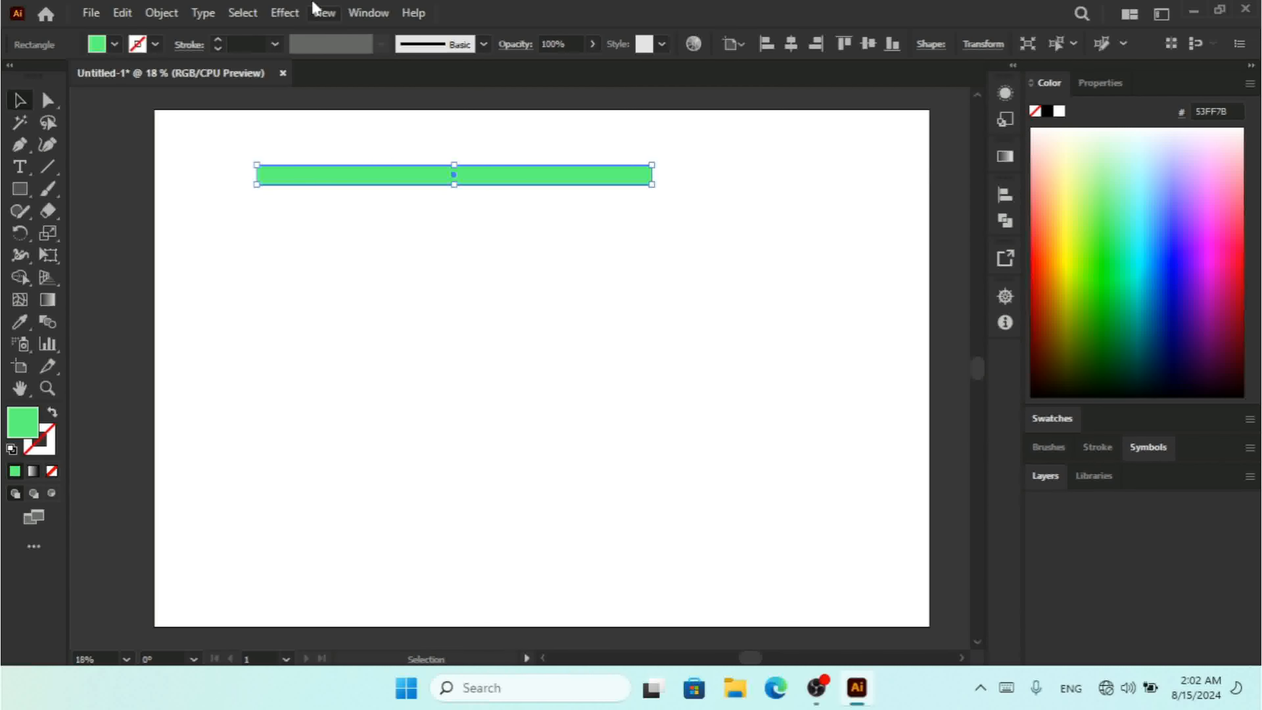
# Step: Start a Transform effect on the thin green bar with 20 copies and a vertical move of 85 px
pyautogui.click(285, 12)
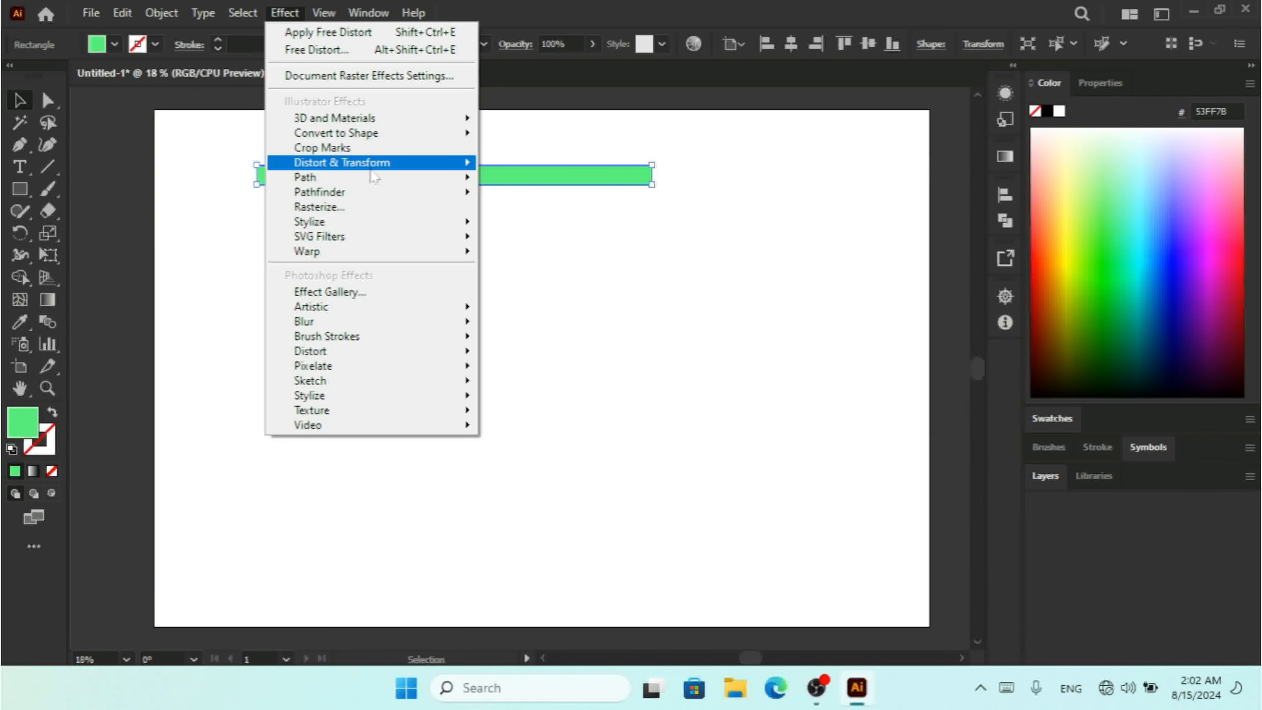
pyautogui.click(536, 227)
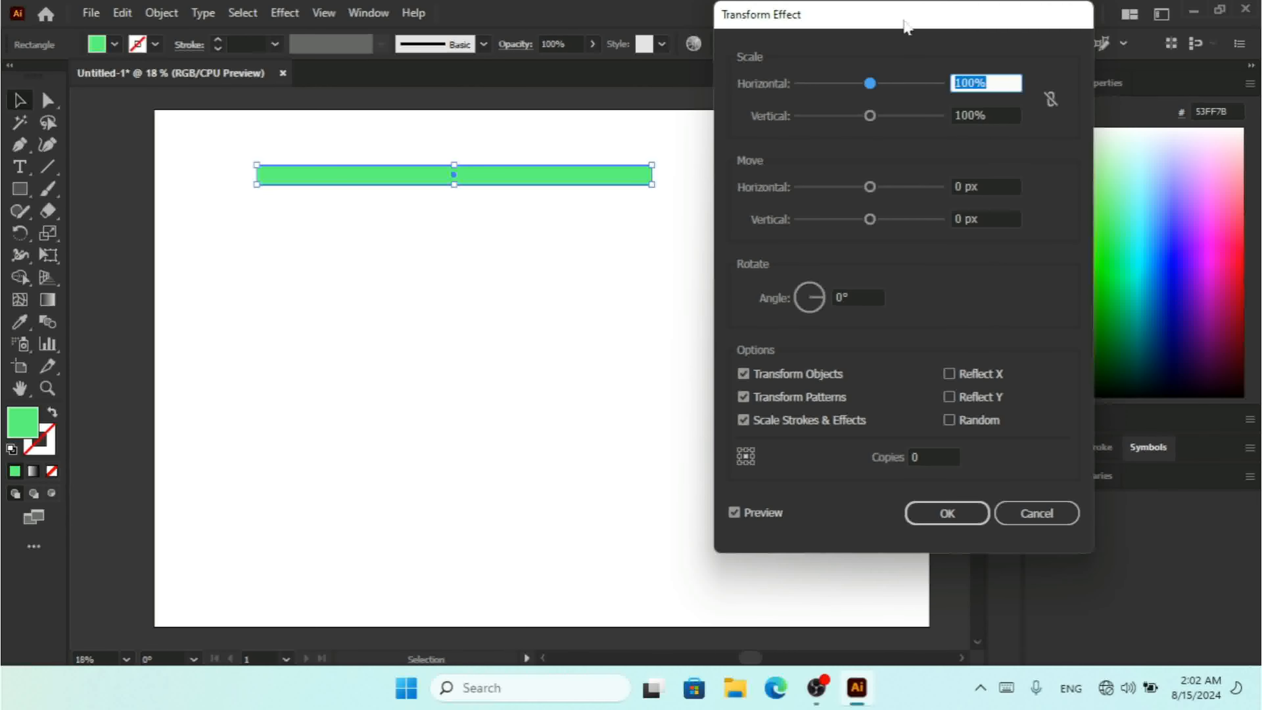
pyautogui.moveTo(907, 27); pyautogui.dragTo(854, 85)
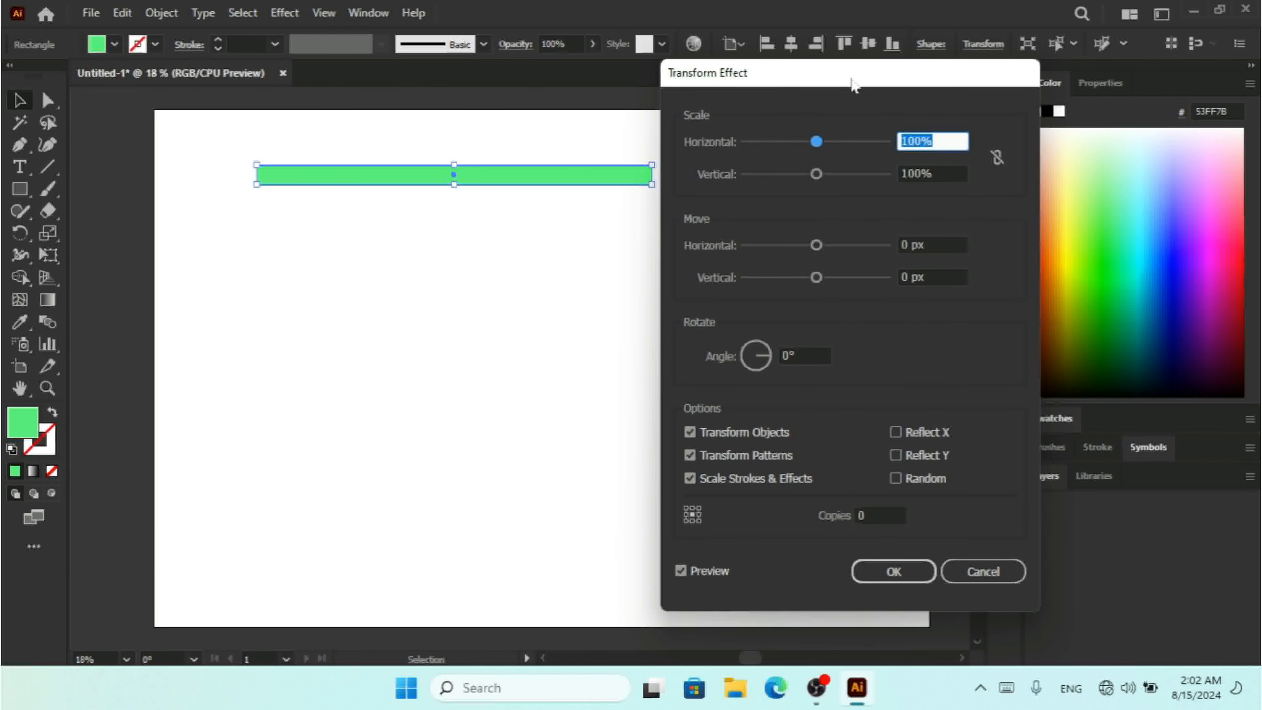
pyautogui.click(885, 519)
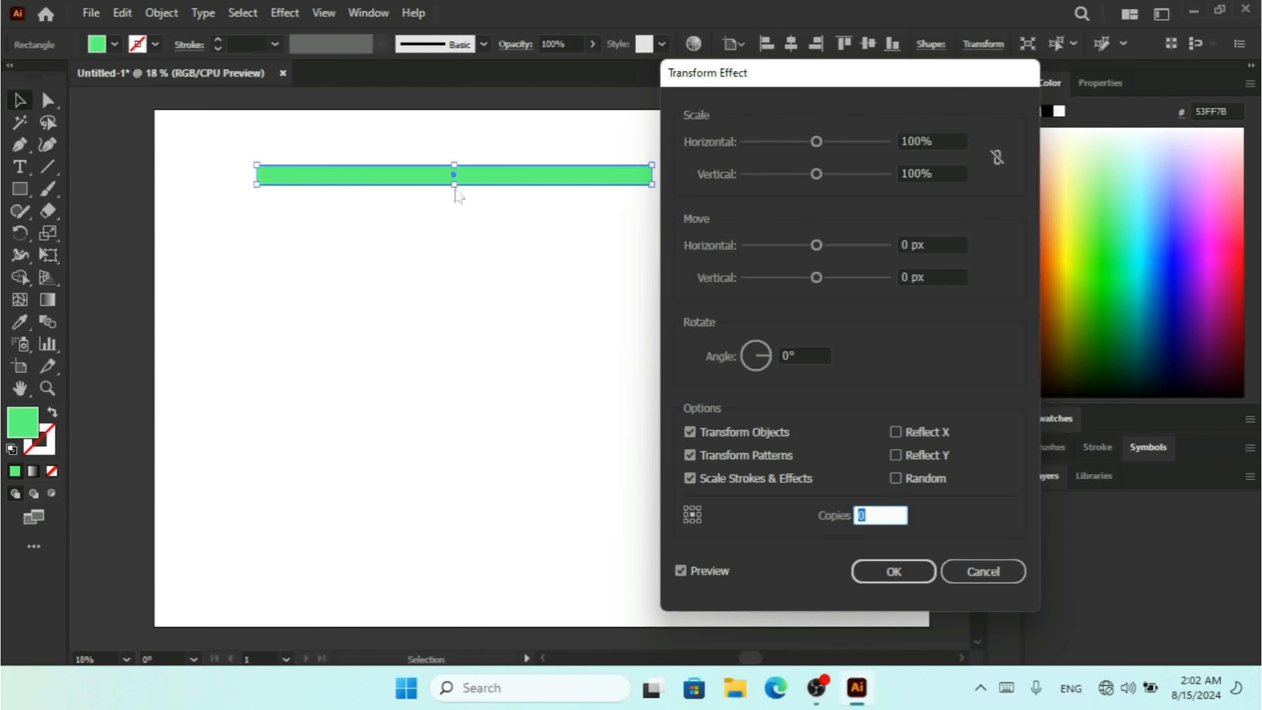
pyautogui.write('20')
pyautogui.click(704, 576)
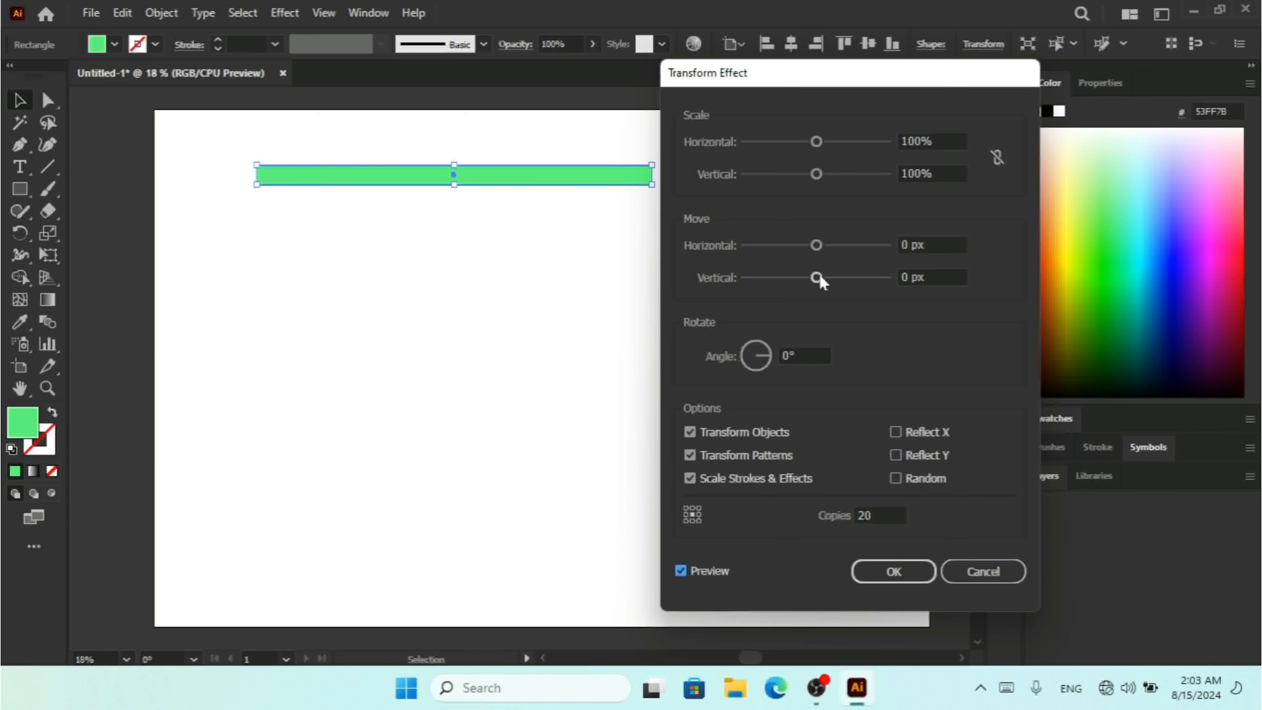
pyautogui.moveTo(819, 278); pyautogui.dragTo(880, 286)
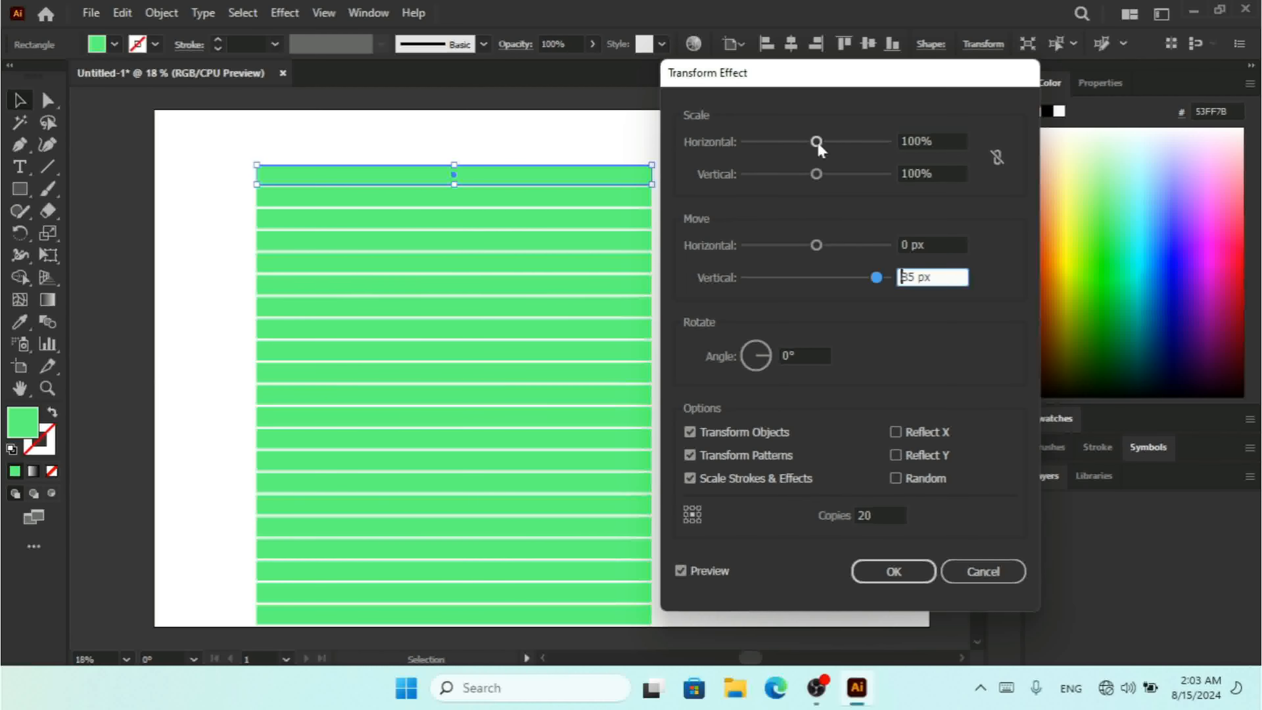
# Step: Set the Transform effect's horizontal scale to 79% and its rotation angle to 4°
pyautogui.moveTo(818, 143); pyautogui.dragTo(806, 146)
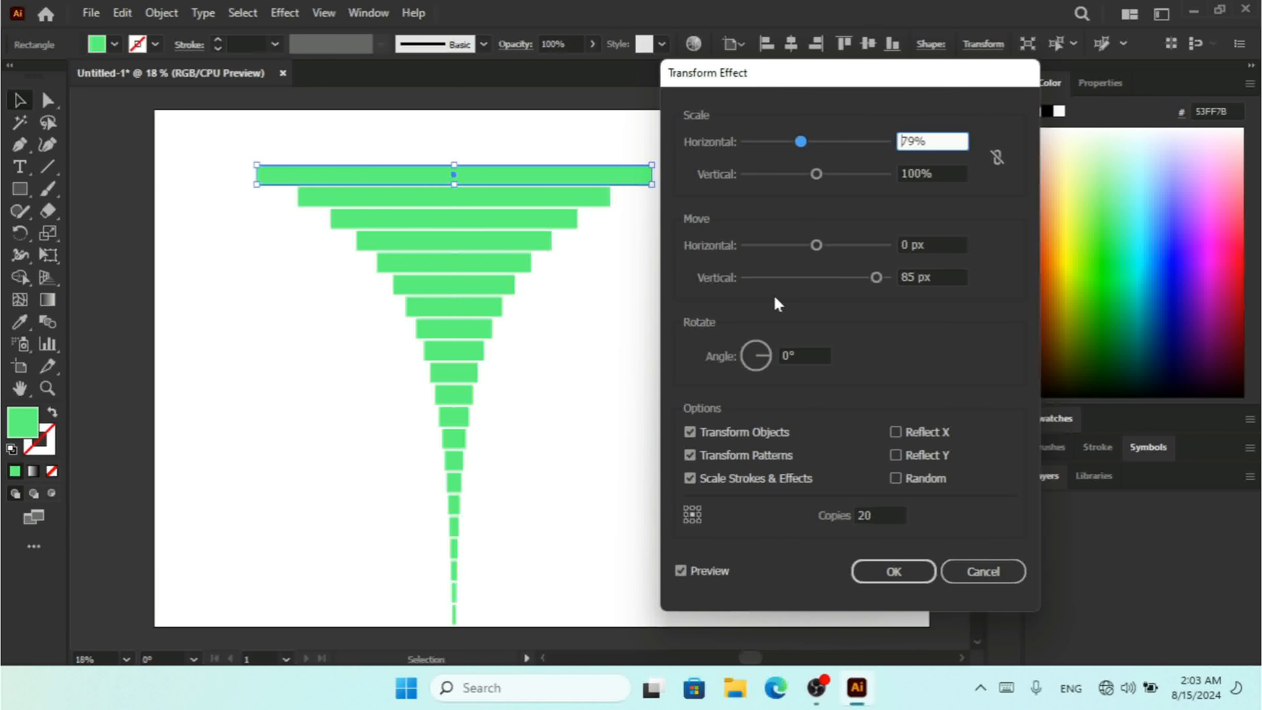
pyautogui.click(769, 352)
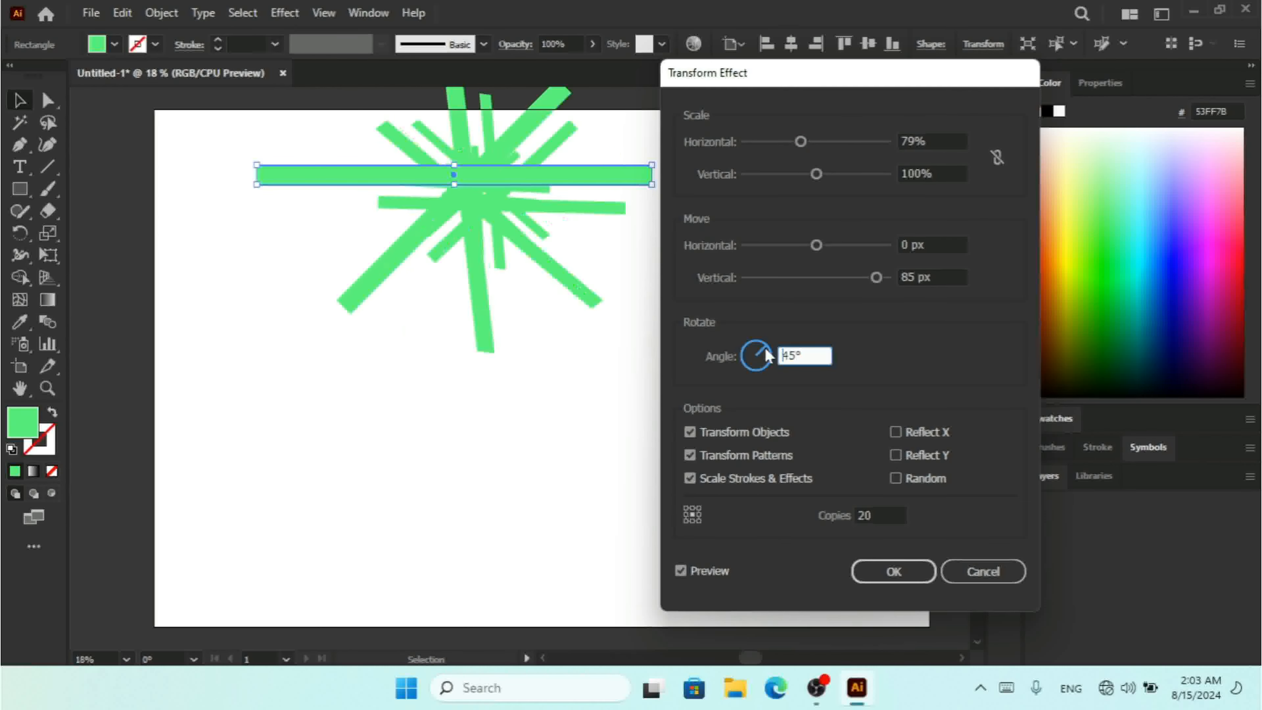
pyautogui.click(768, 358)
pyautogui.click(772, 371)
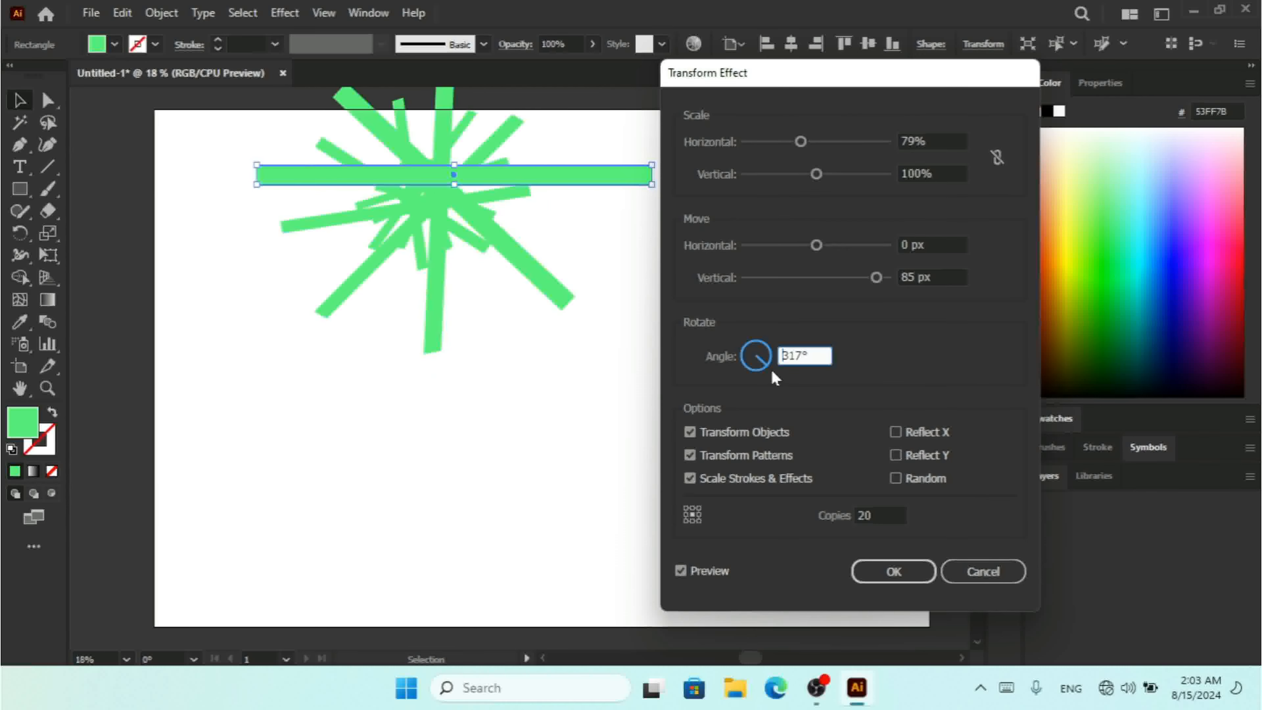
pyautogui.click(770, 356)
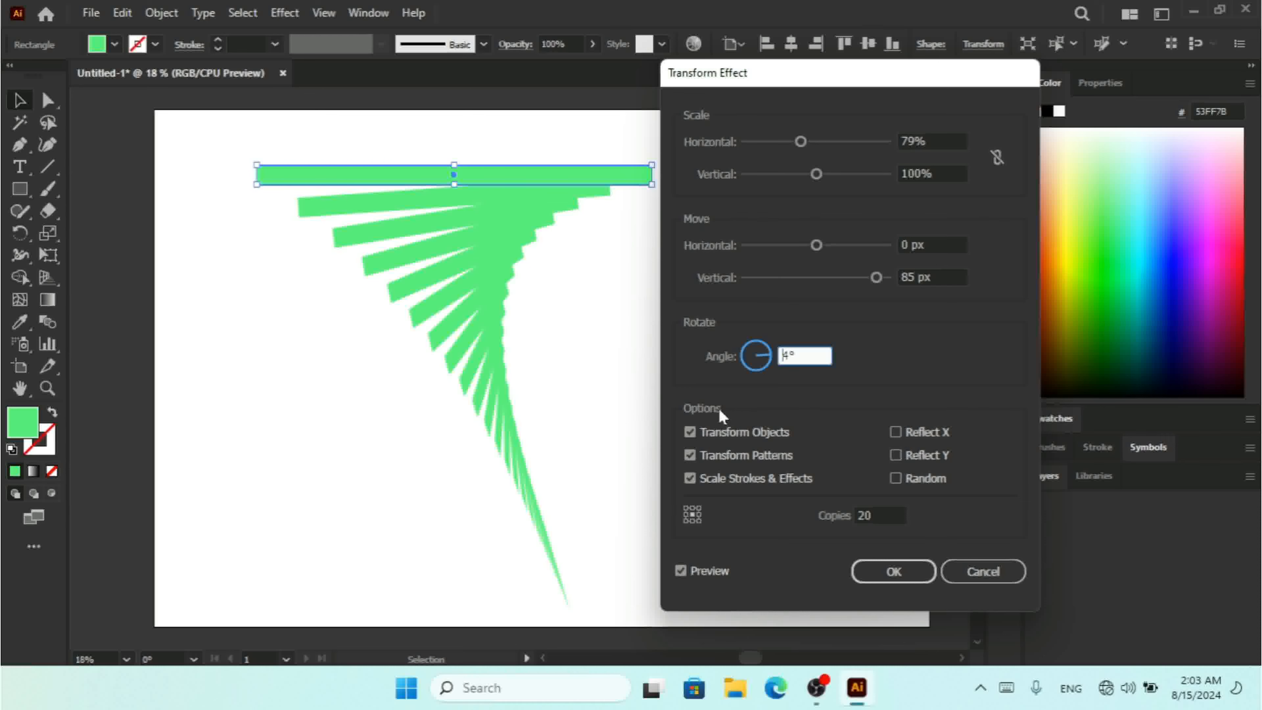
# Step: Toggle Transform Objects and Transform Patterns off and on in the Transform effect, and turn off Scale Strokes & Effects
pyautogui.click(738, 436)
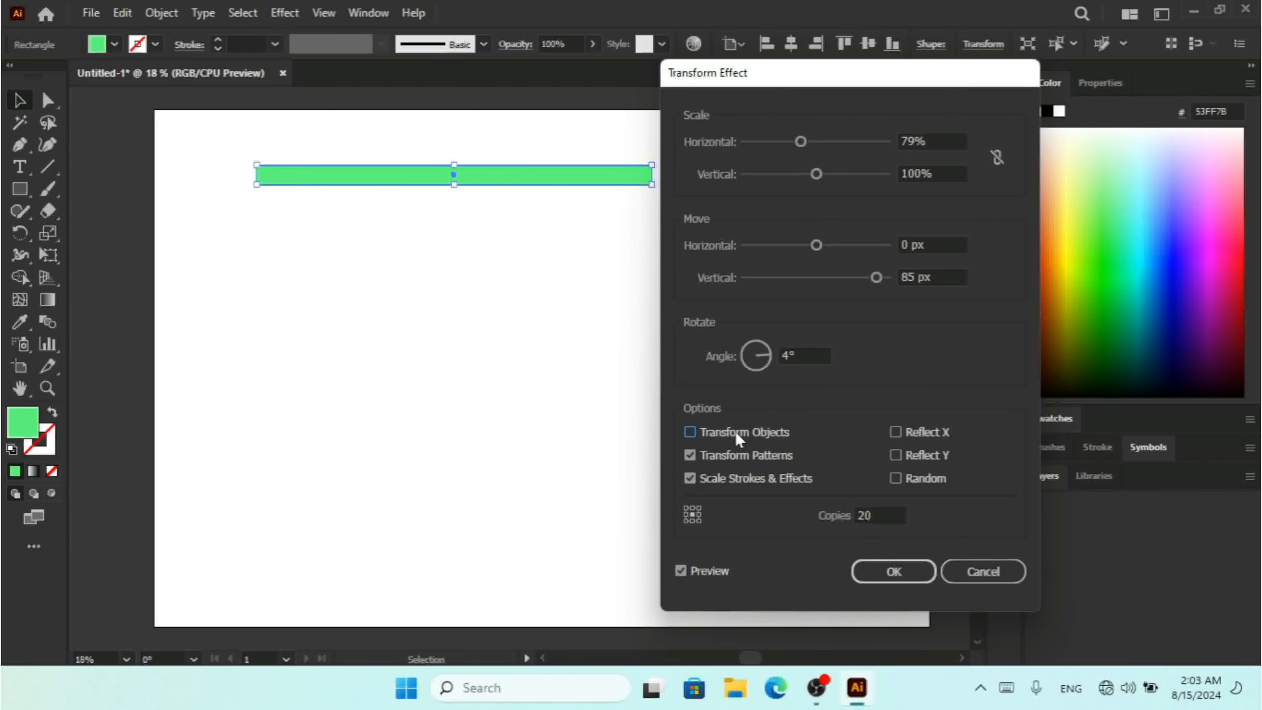
pyautogui.click(739, 437)
pyautogui.click(740, 437)
pyautogui.click(740, 438)
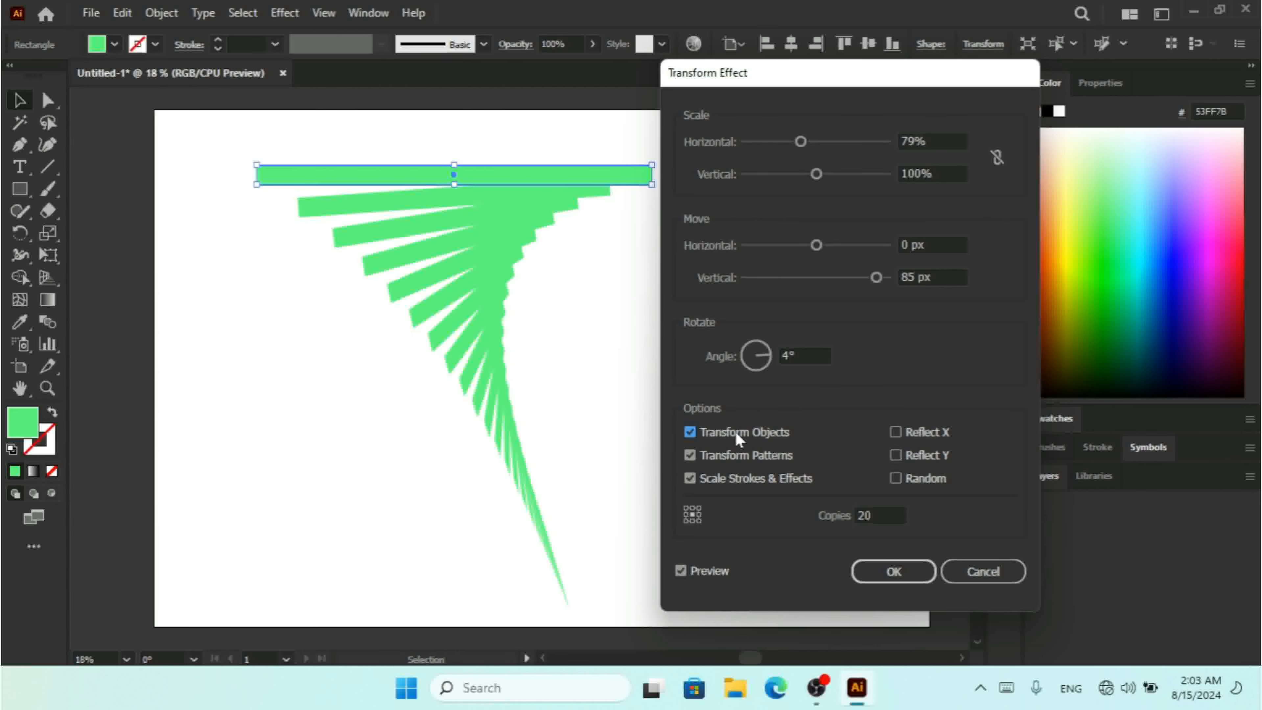
pyautogui.click(725, 461)
pyautogui.click(724, 461)
pyautogui.click(749, 457)
pyautogui.click(749, 457)
# Step: Try the upper-left and upper-right reference points for the Transform effect, finishing on the centre point
pyautogui.click(685, 508)
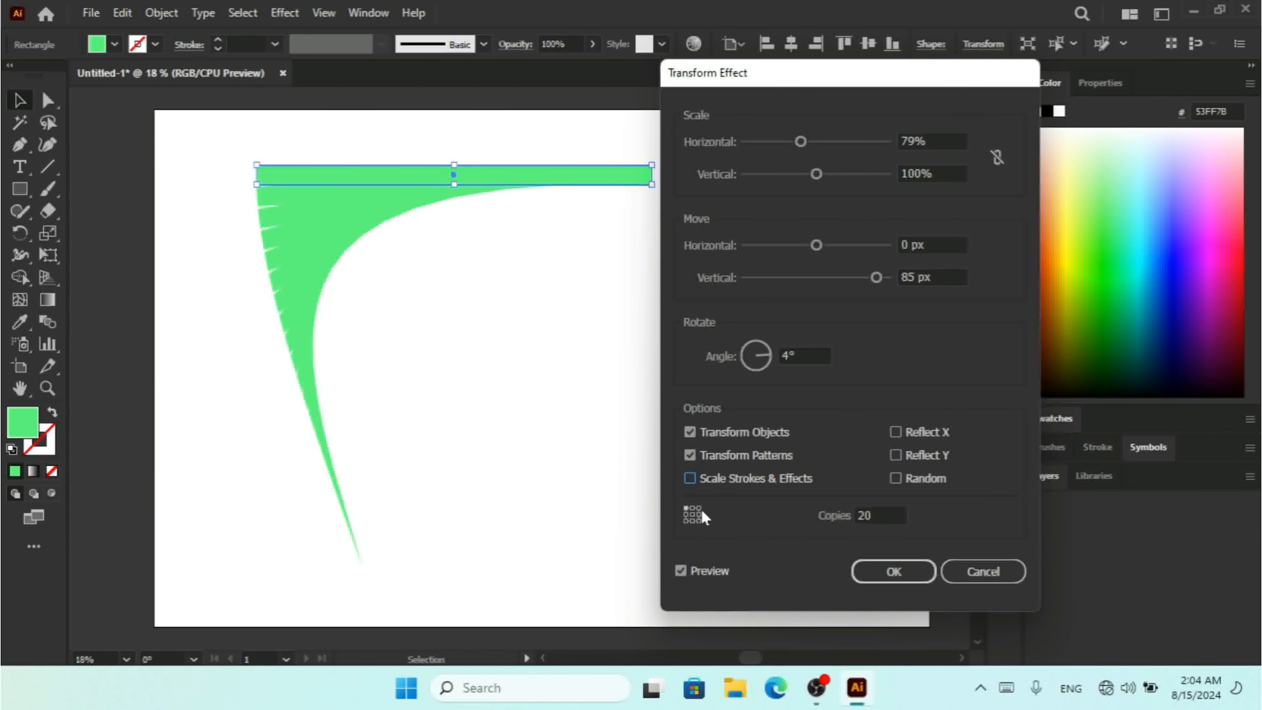
pyautogui.click(698, 508)
pyautogui.click(692, 515)
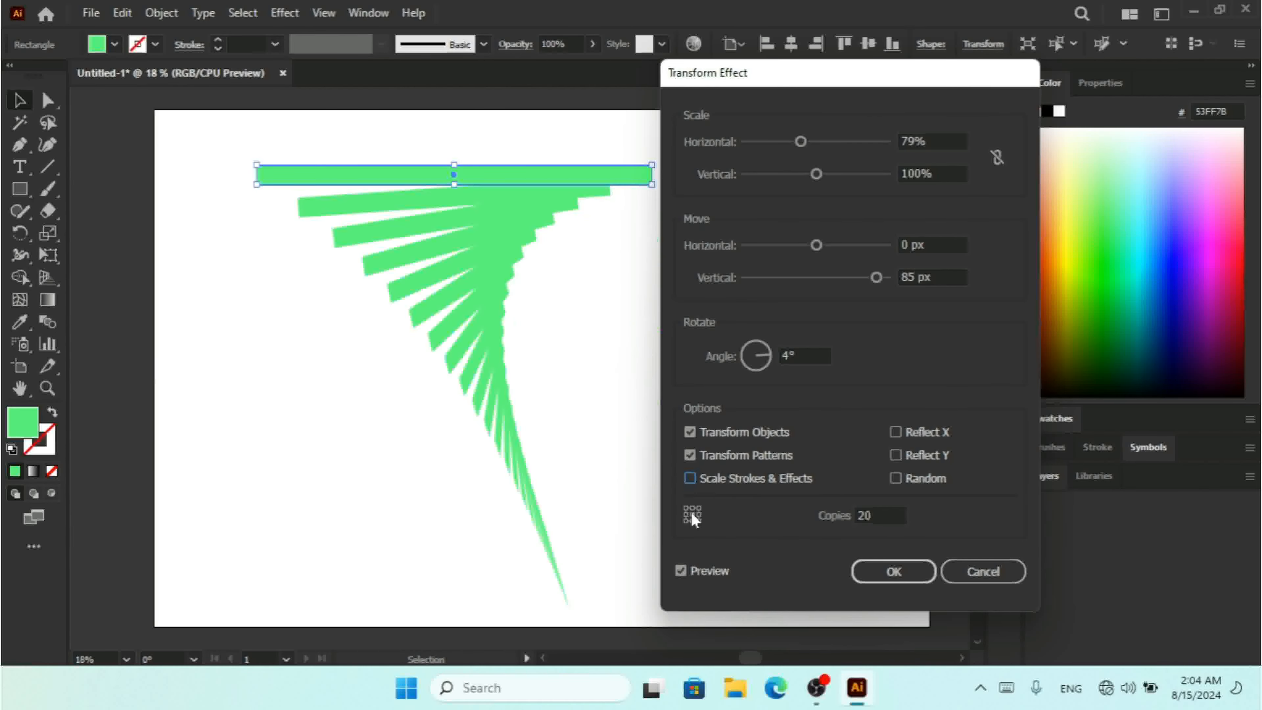
# Step: Preview the Transform effect with Reflect X and with Reflect Y in turn, leaving both options off
pyautogui.click(895, 433)
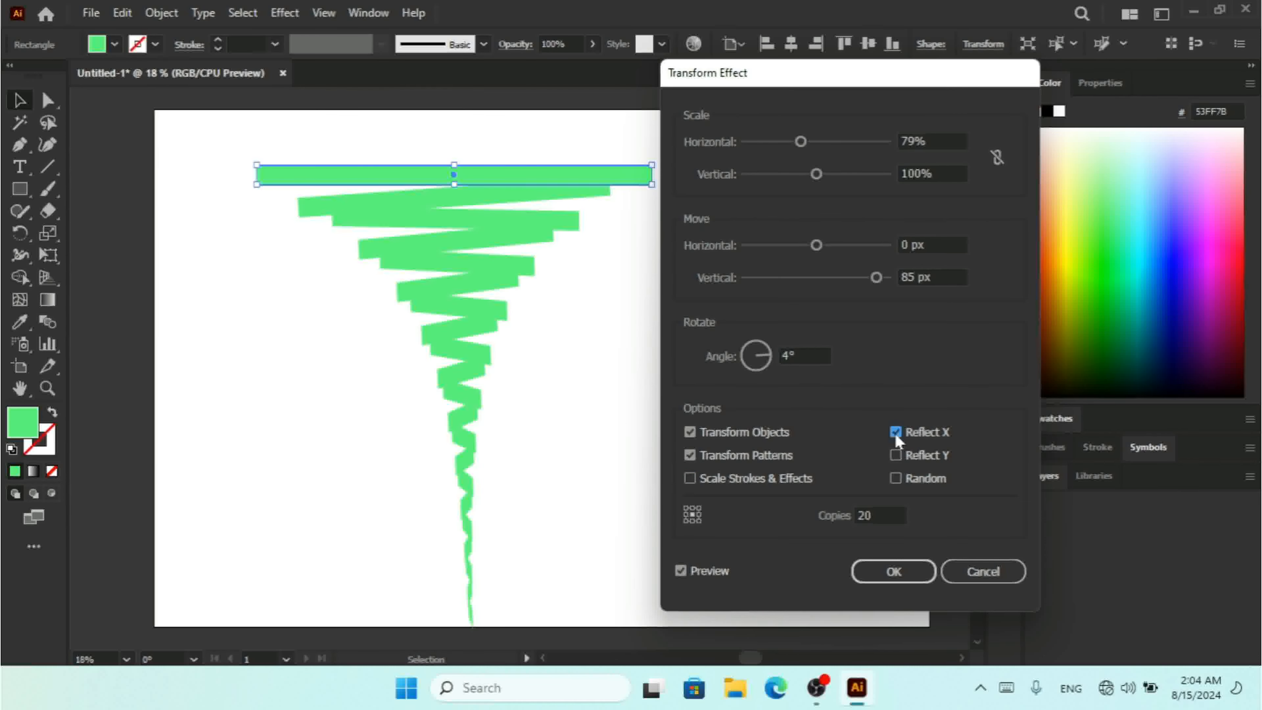
pyautogui.click(896, 432)
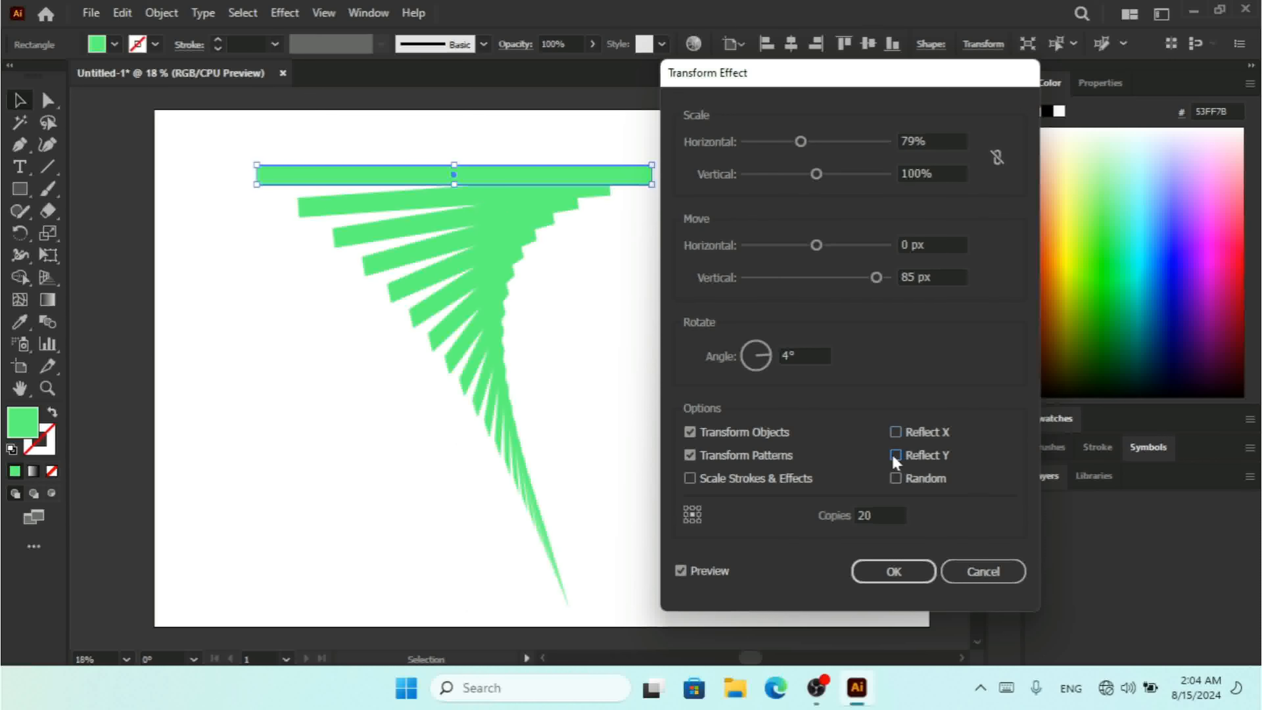
pyautogui.click(896, 455)
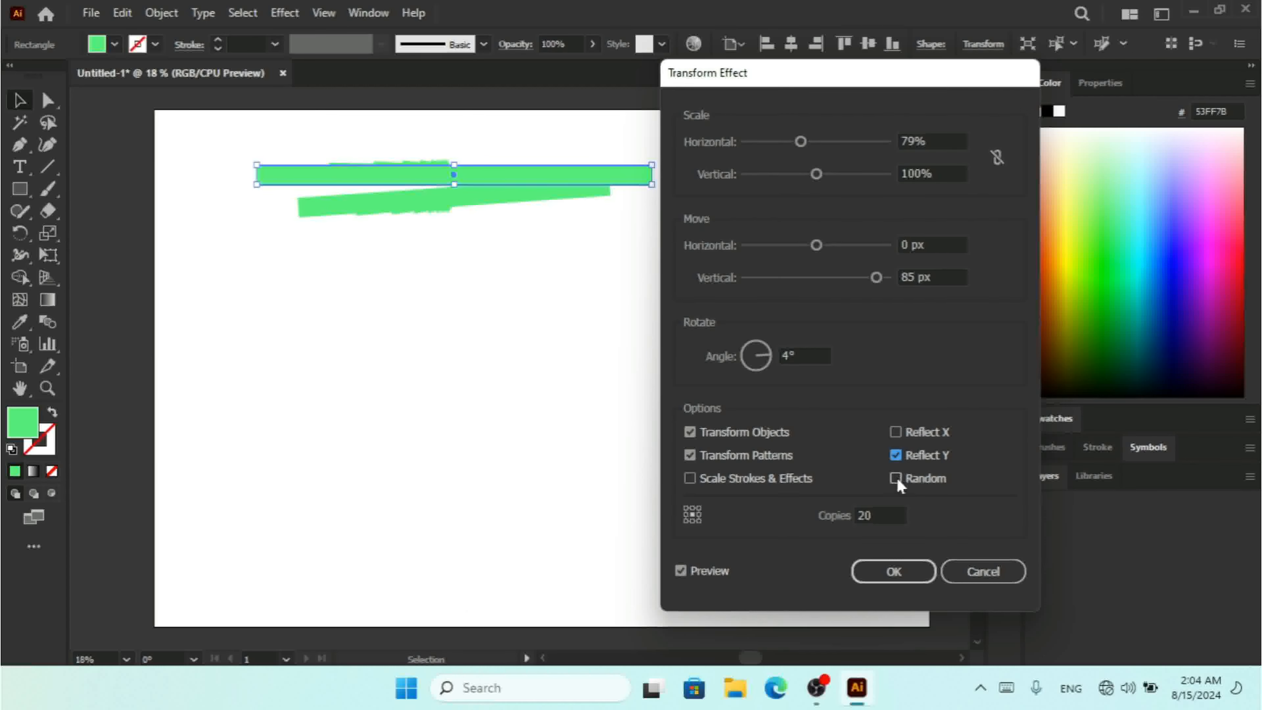
pyautogui.click(895, 456)
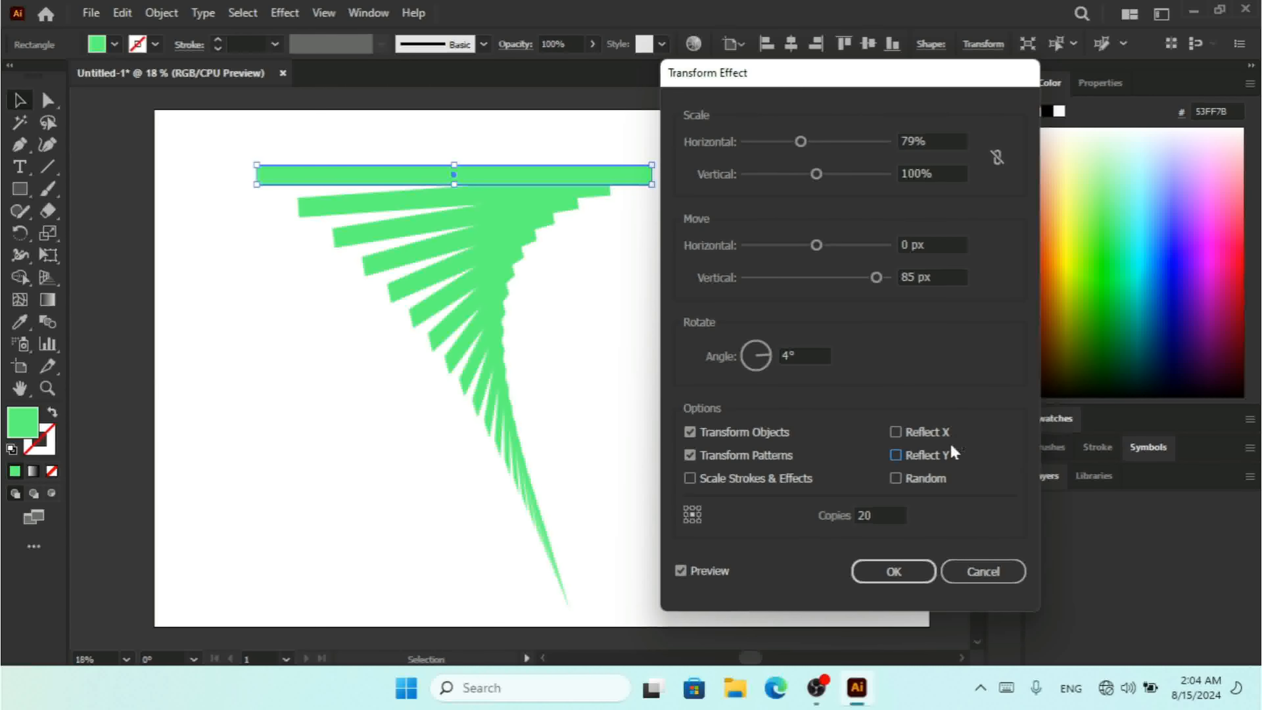
# Step: Try the Random option with a vertical move of -91 px, turn Random off, and cancel the Transform effect
pyautogui.click(895, 478)
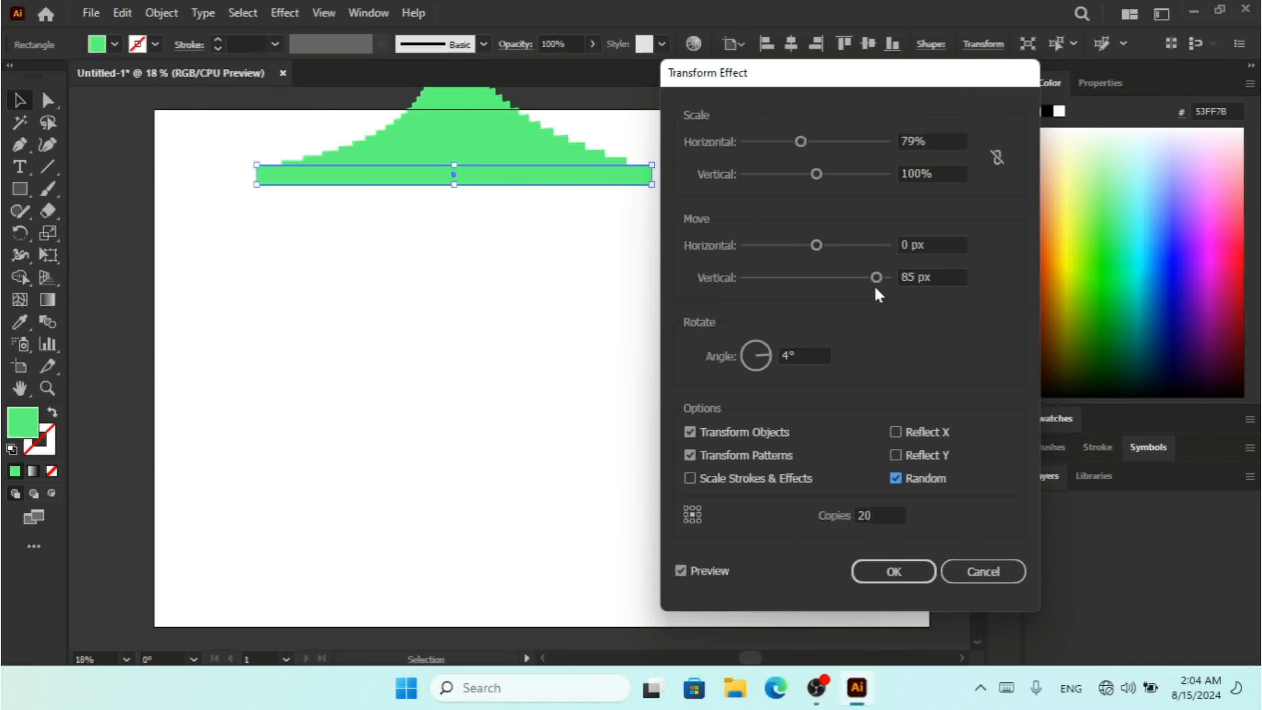
pyautogui.moveTo(876, 278); pyautogui.dragTo(752, 277)
pyautogui.click(897, 478)
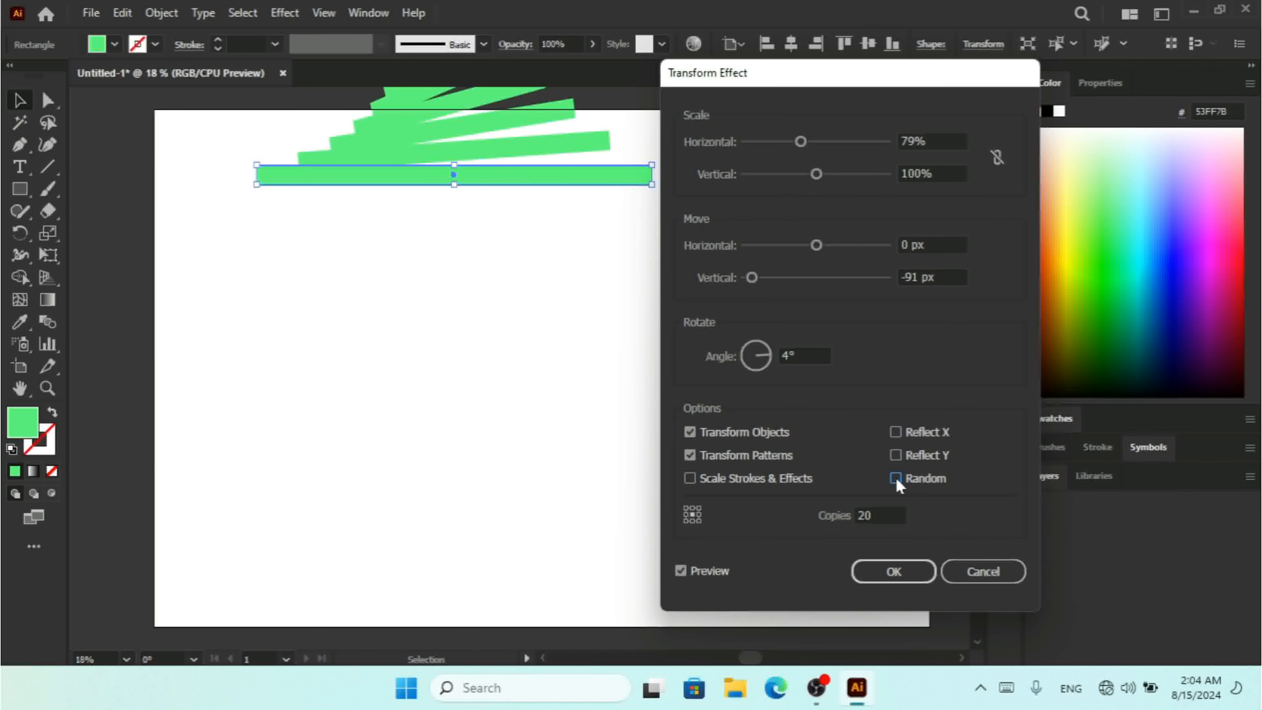
pyautogui.click(984, 571)
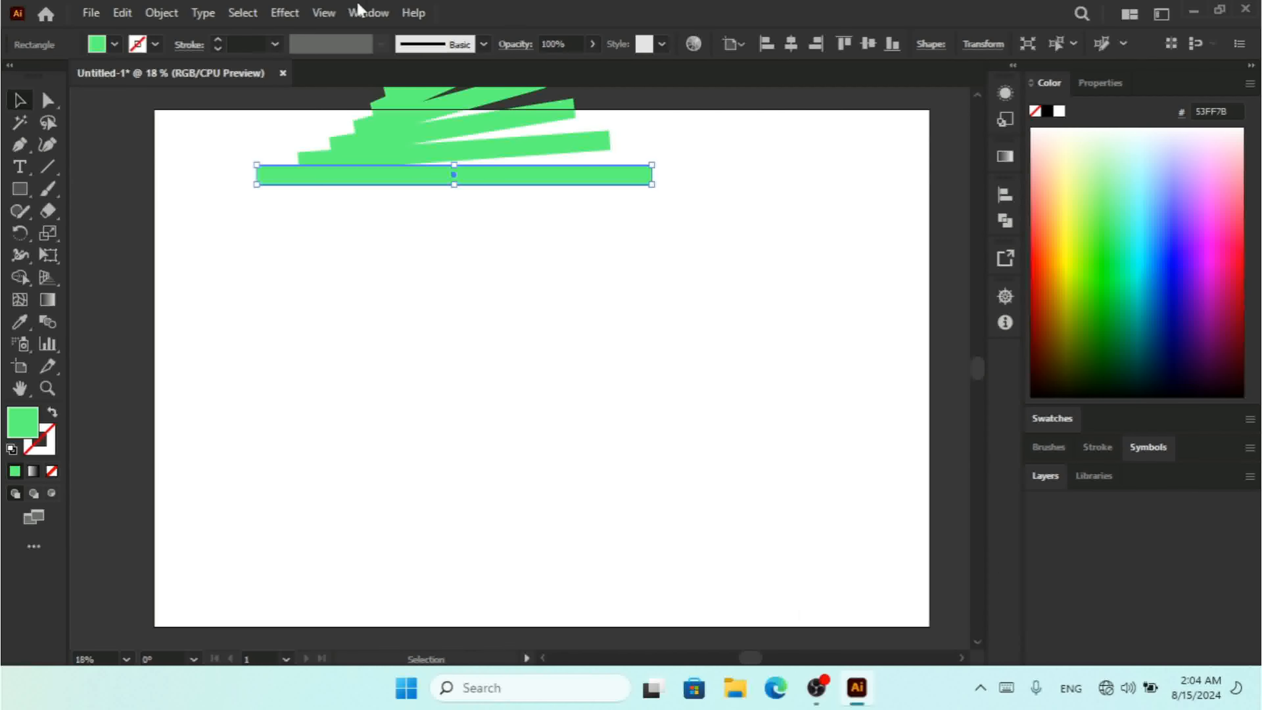
pyautogui.click(285, 12)
pyautogui.moveTo(391, 169)
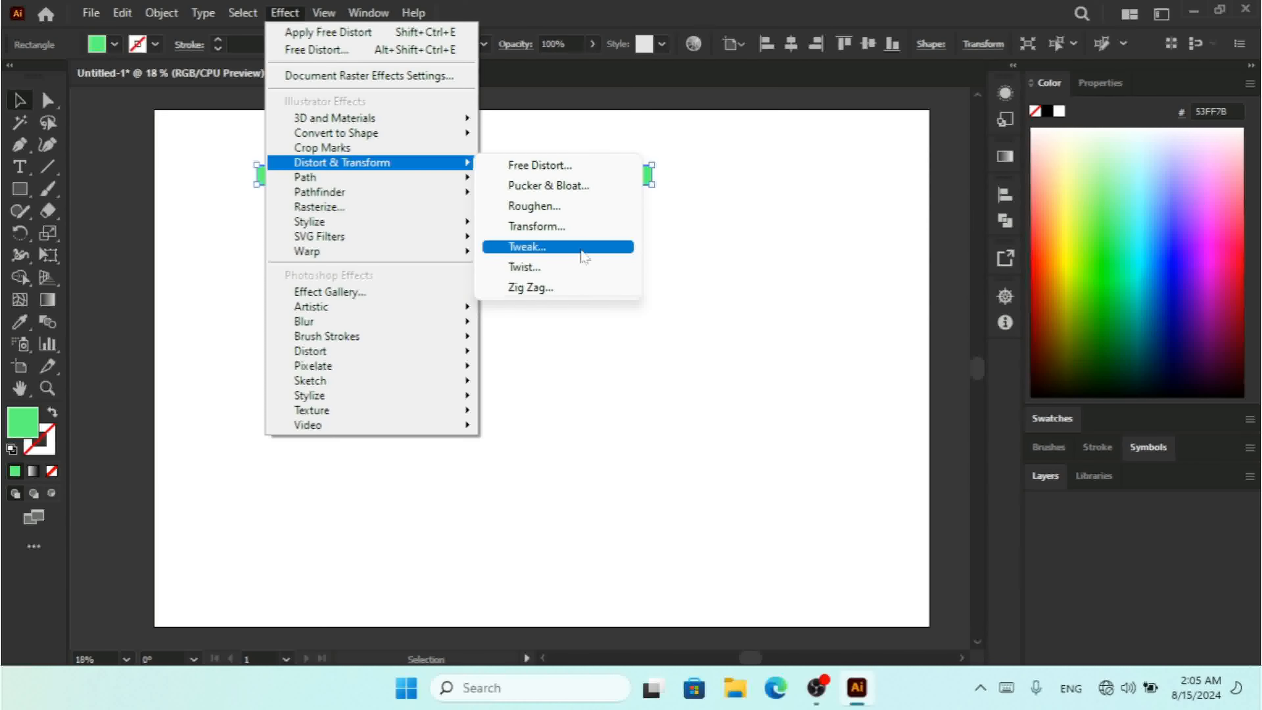
pyautogui.click(583, 249)
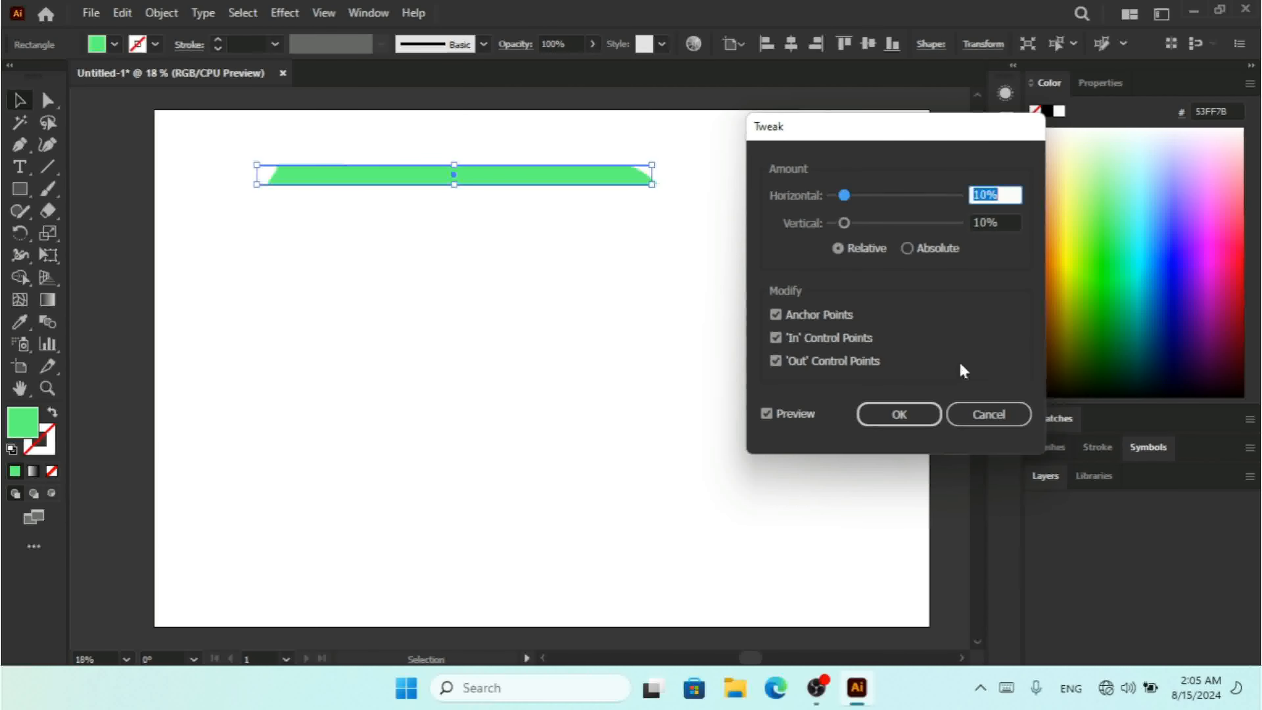
pyautogui.click(971, 416)
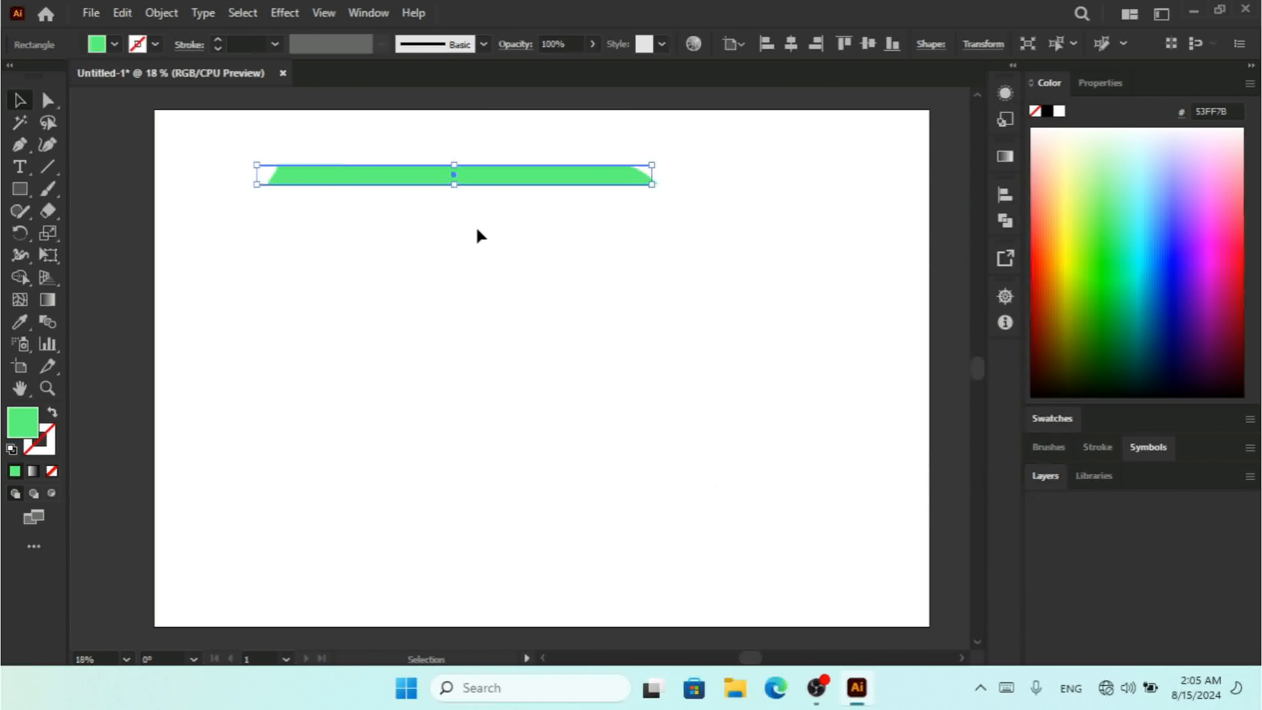
# Step: Stretch the green bar downward into a tall rectangle and start a Tweak effect with 25% horizontal and 7% vertical
pyautogui.moveTo(454, 184); pyautogui.dragTo(465, 381)
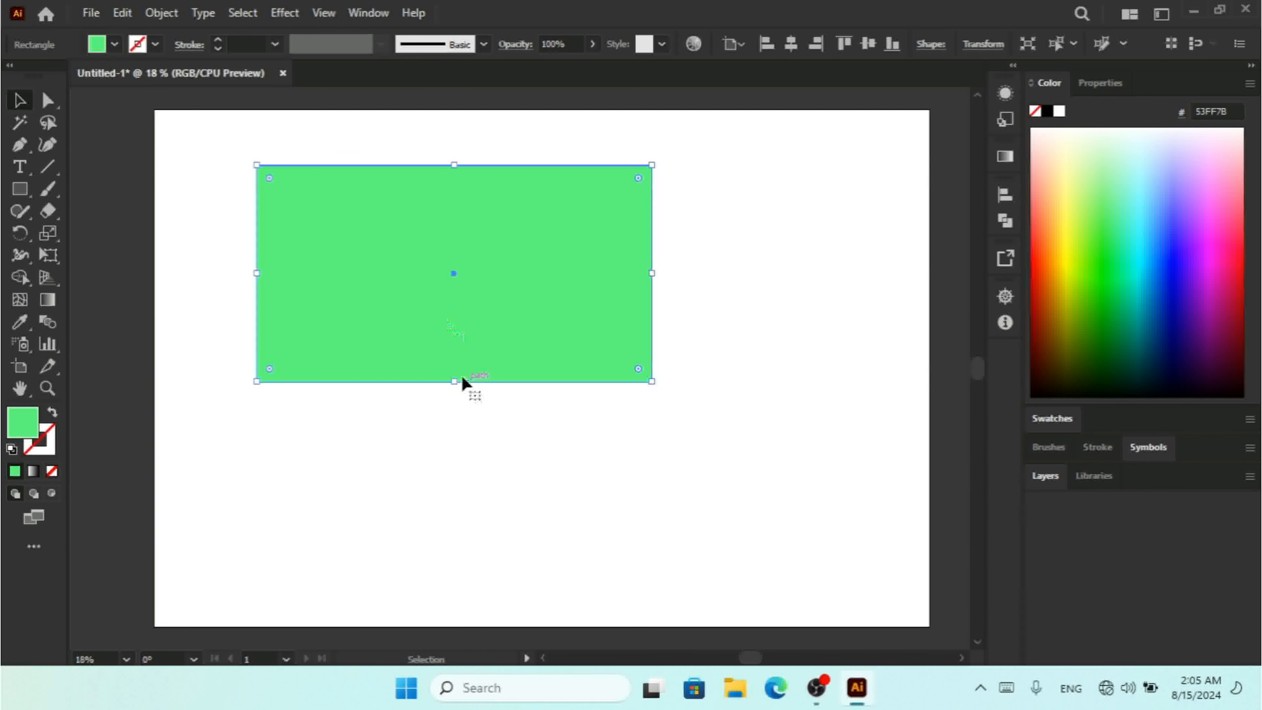
pyautogui.click(288, 13)
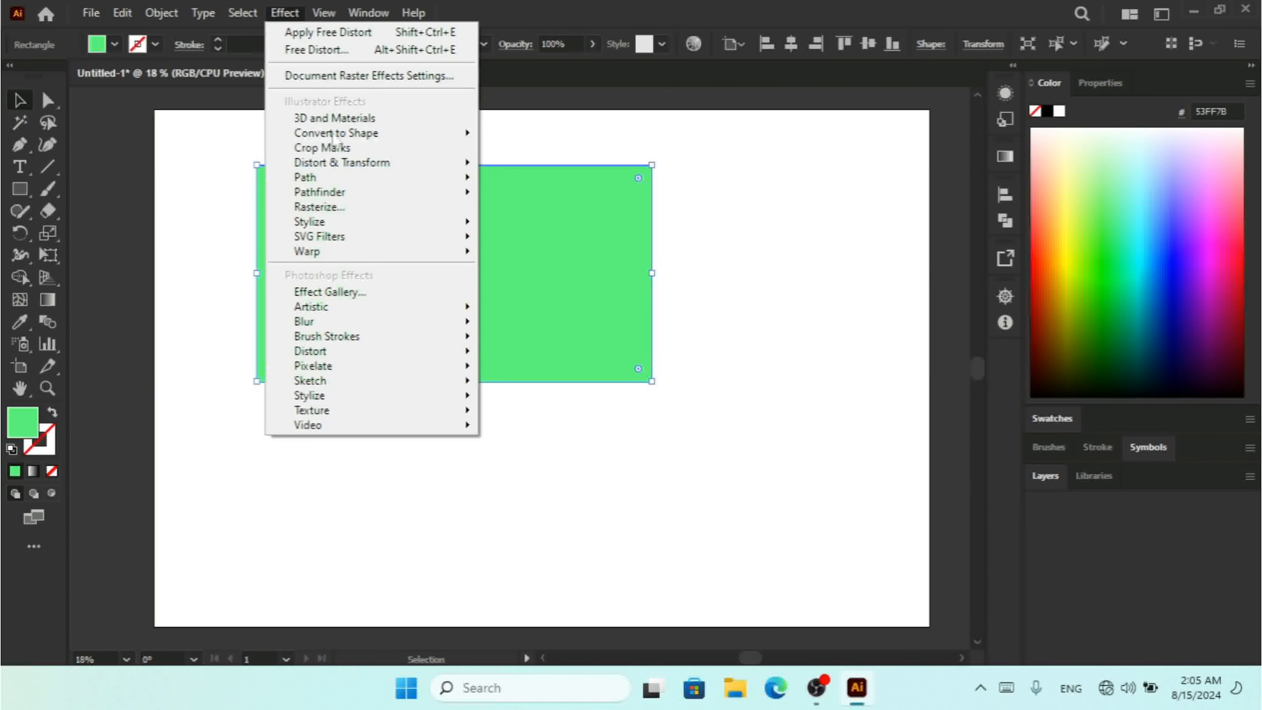
pyautogui.moveTo(422, 175)
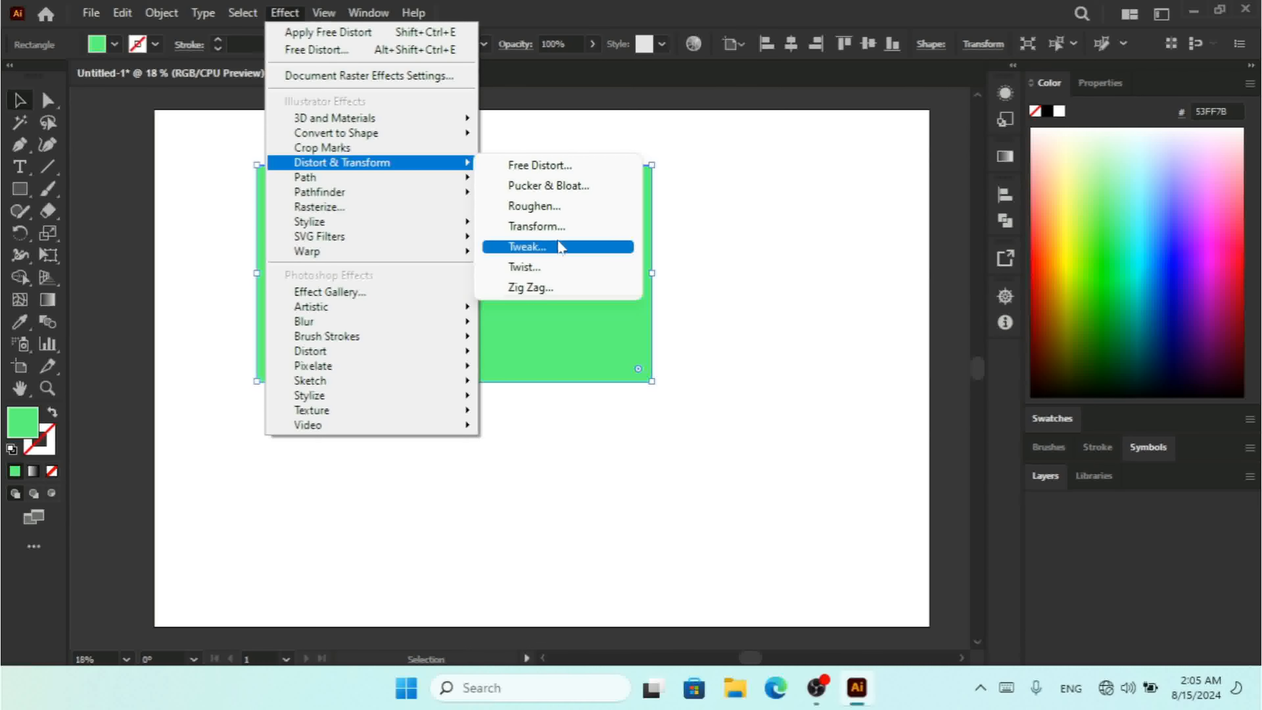
pyautogui.click(569, 246)
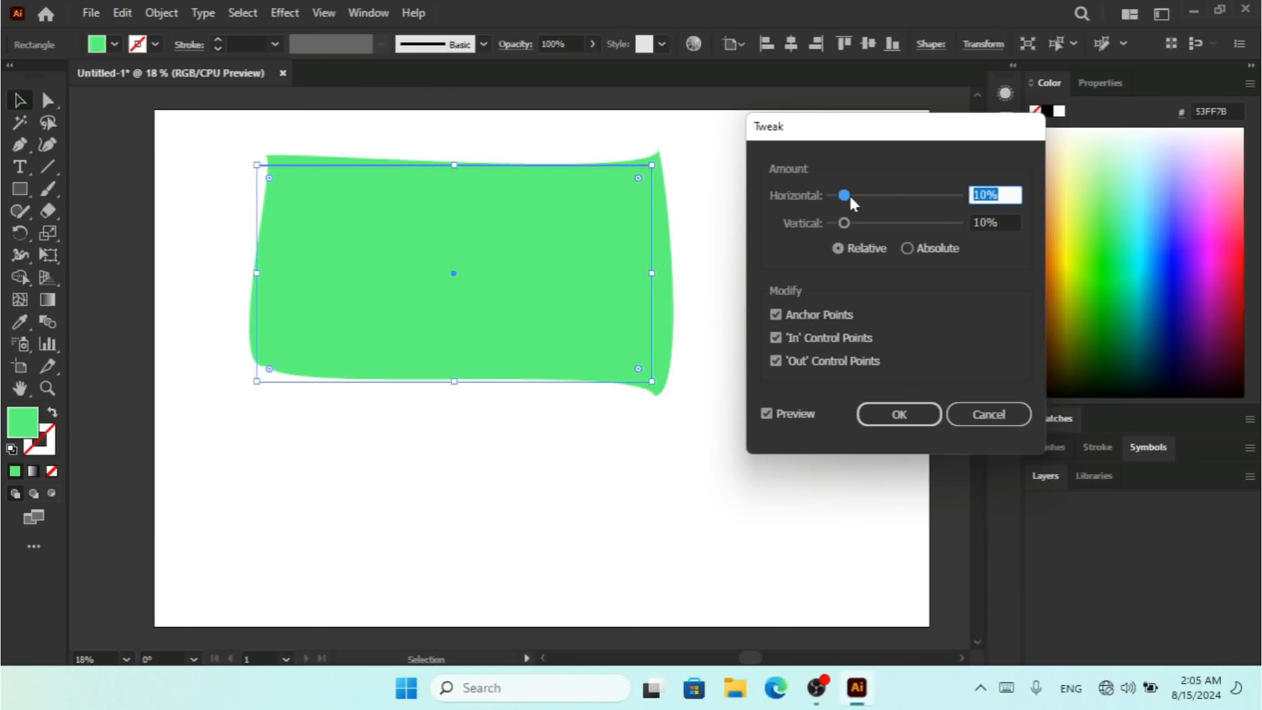
pyautogui.moveTo(851, 198); pyautogui.dragTo(879, 203)
pyautogui.moveTo(880, 201); pyautogui.dragTo(840, 224)
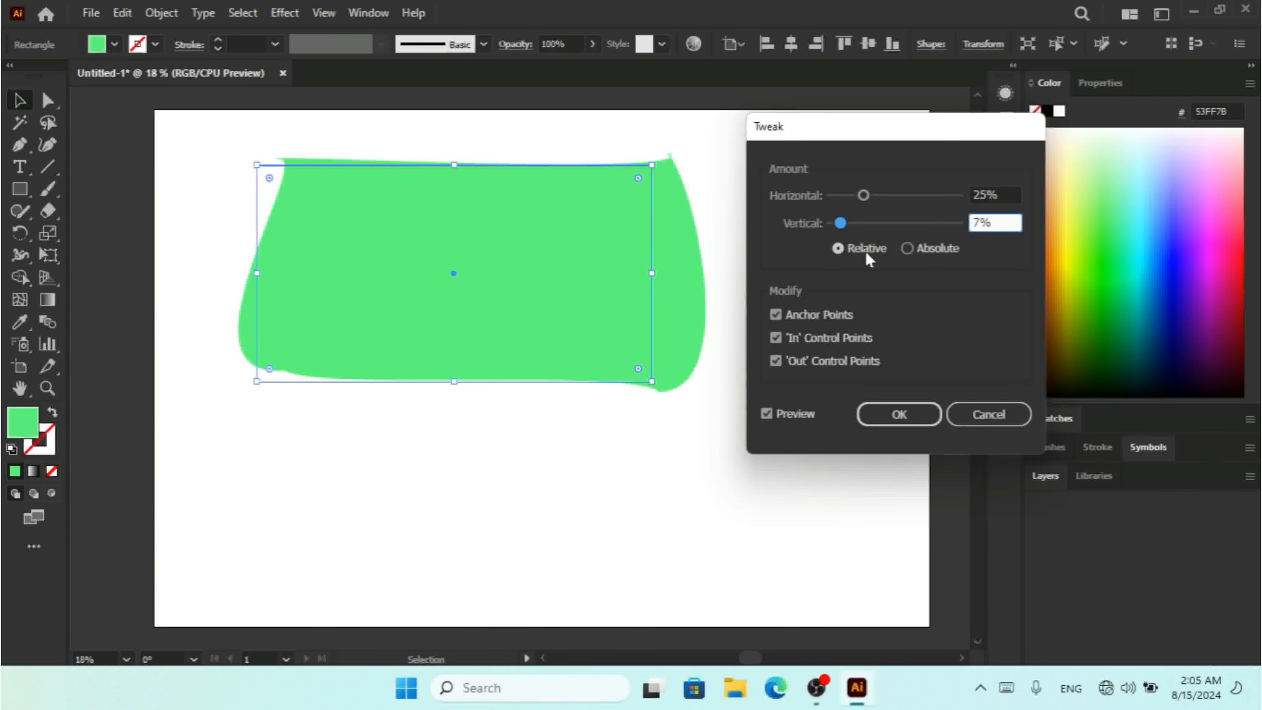
# Step: Compare absolute and relative Tweak amounts, set vertical to 77, and set the relative horizontal amount to 44%
pyautogui.click(908, 251)
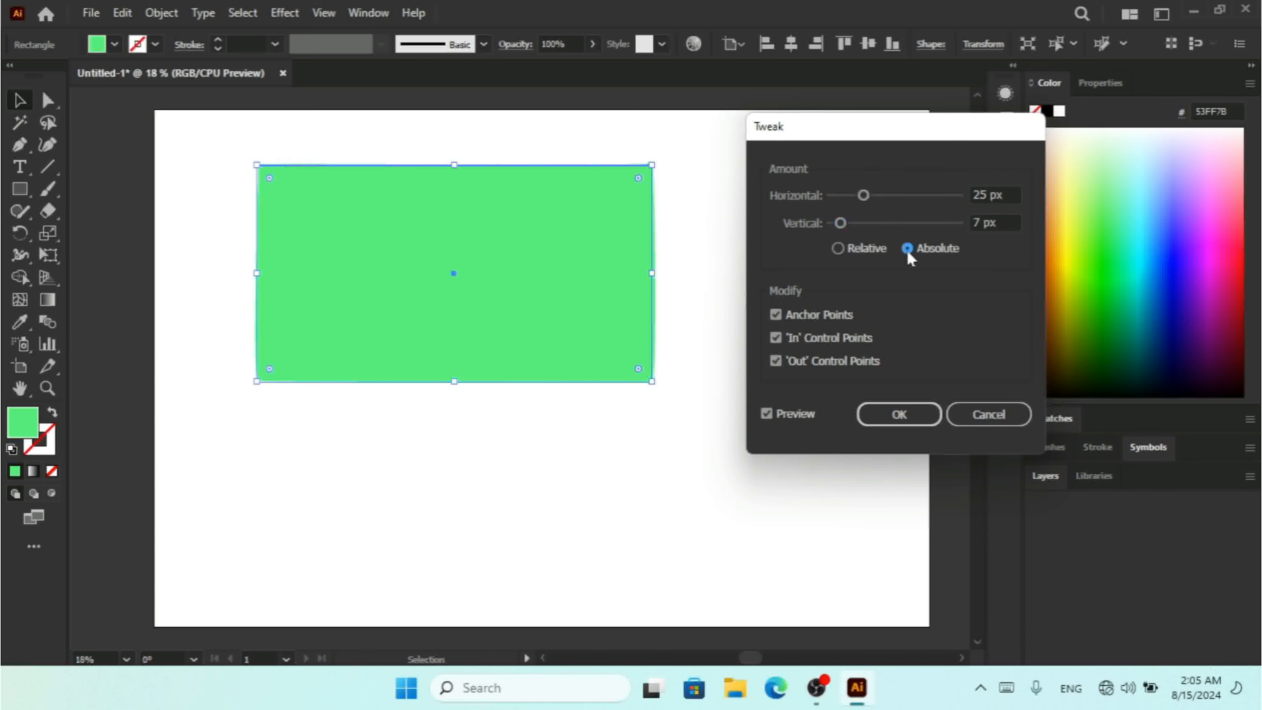
pyautogui.click(868, 247)
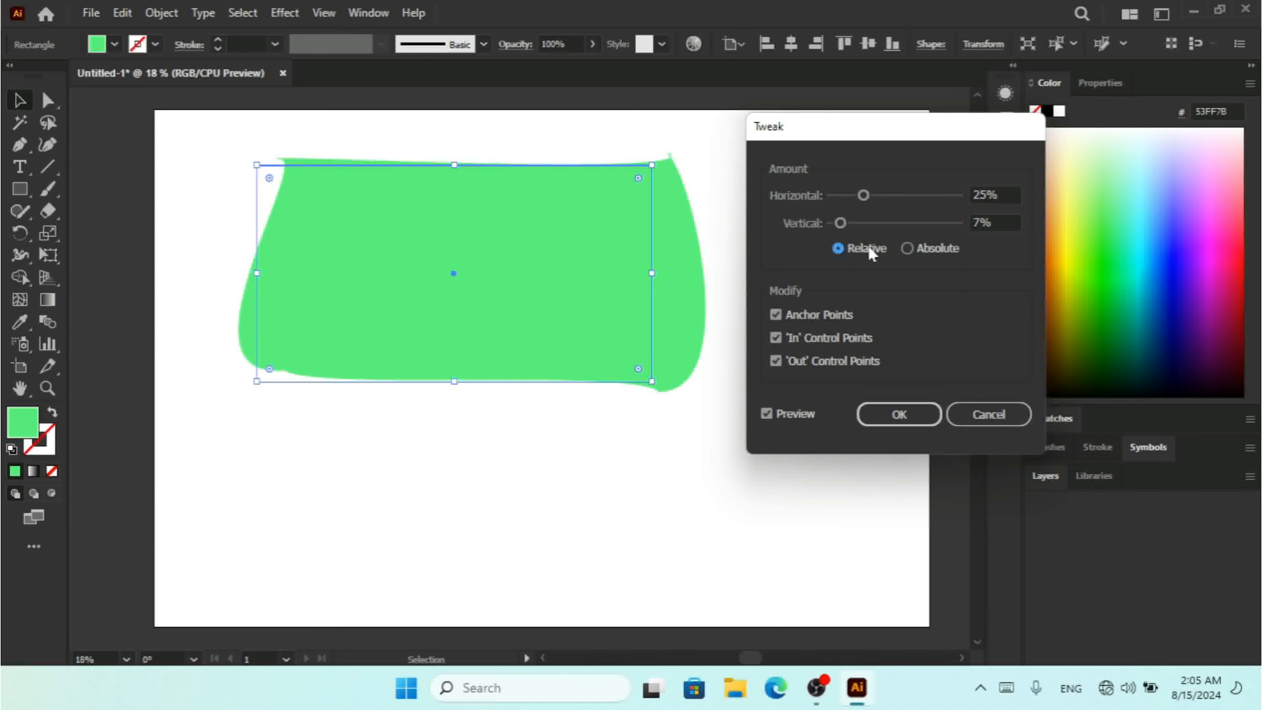
pyautogui.click(906, 249)
pyautogui.moveTo(840, 223); pyautogui.dragTo(929, 224)
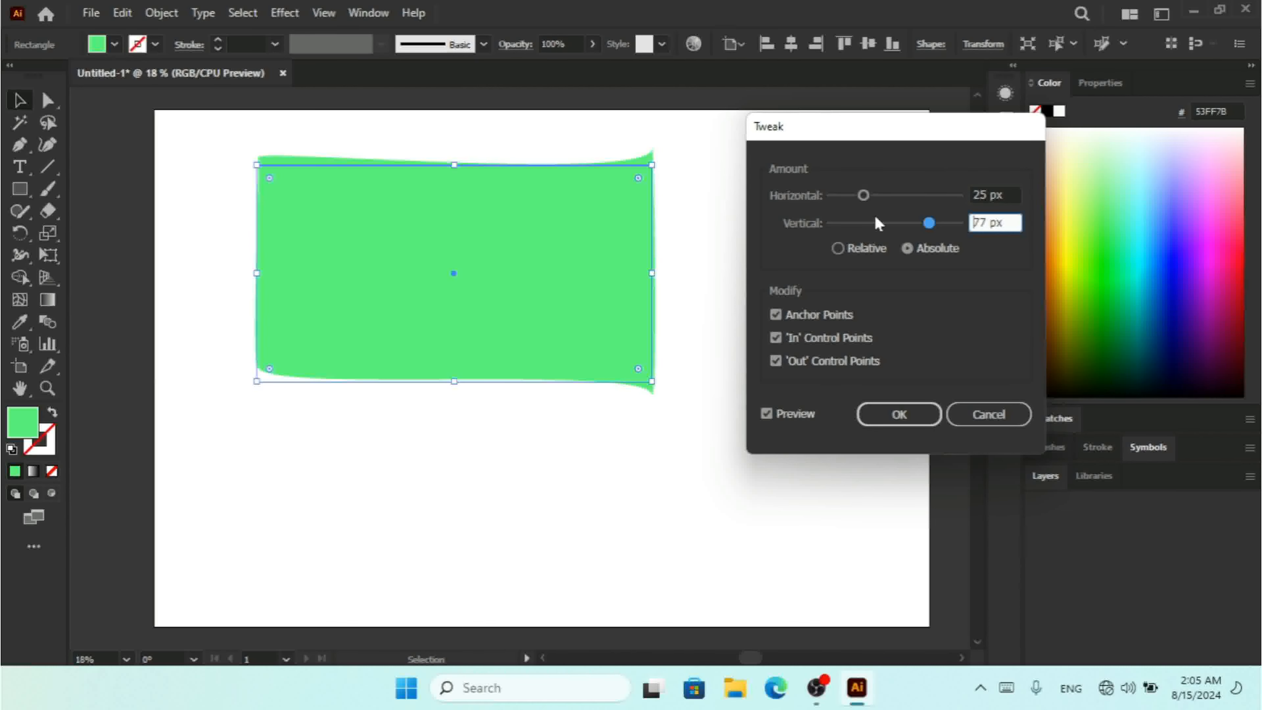
pyautogui.click(859, 244)
pyautogui.moveTo(864, 194); pyautogui.dragTo(887, 195)
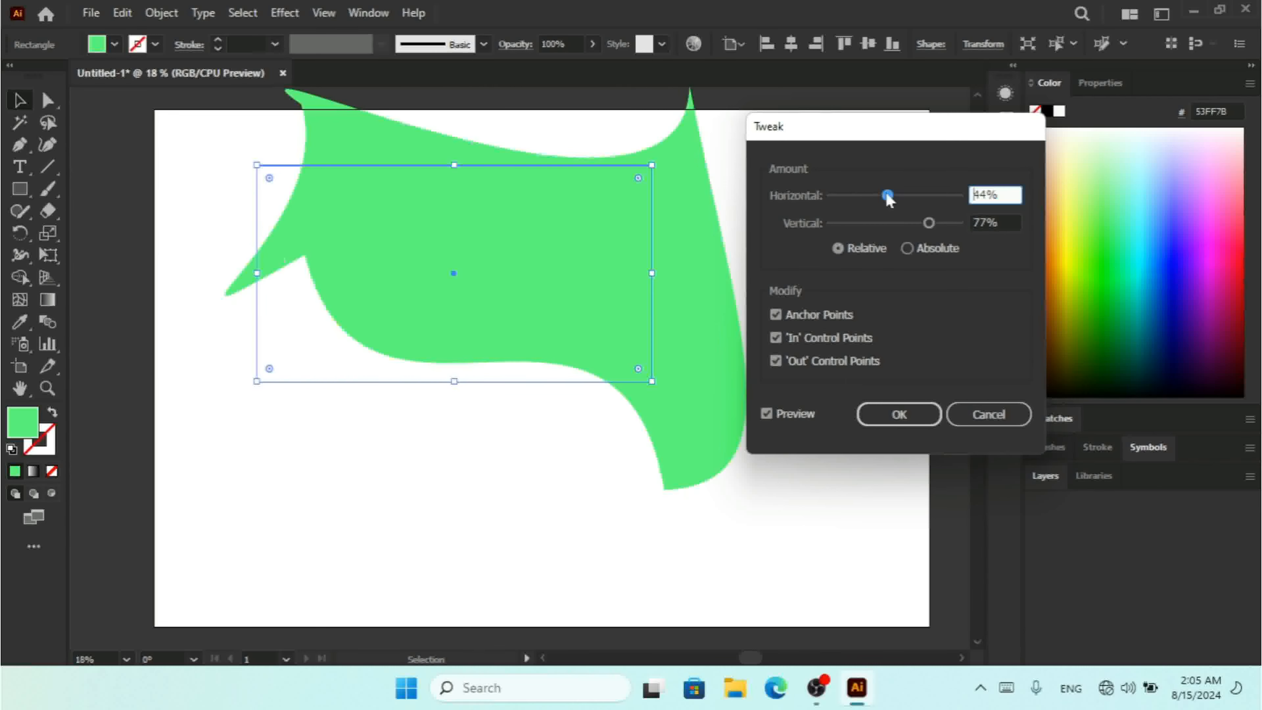
# Step: Toggle Anchor Points, 'In' Control Points and 'Out' Control Points off and on in turn, and cancel the Tweak effect
pyautogui.click(777, 317)
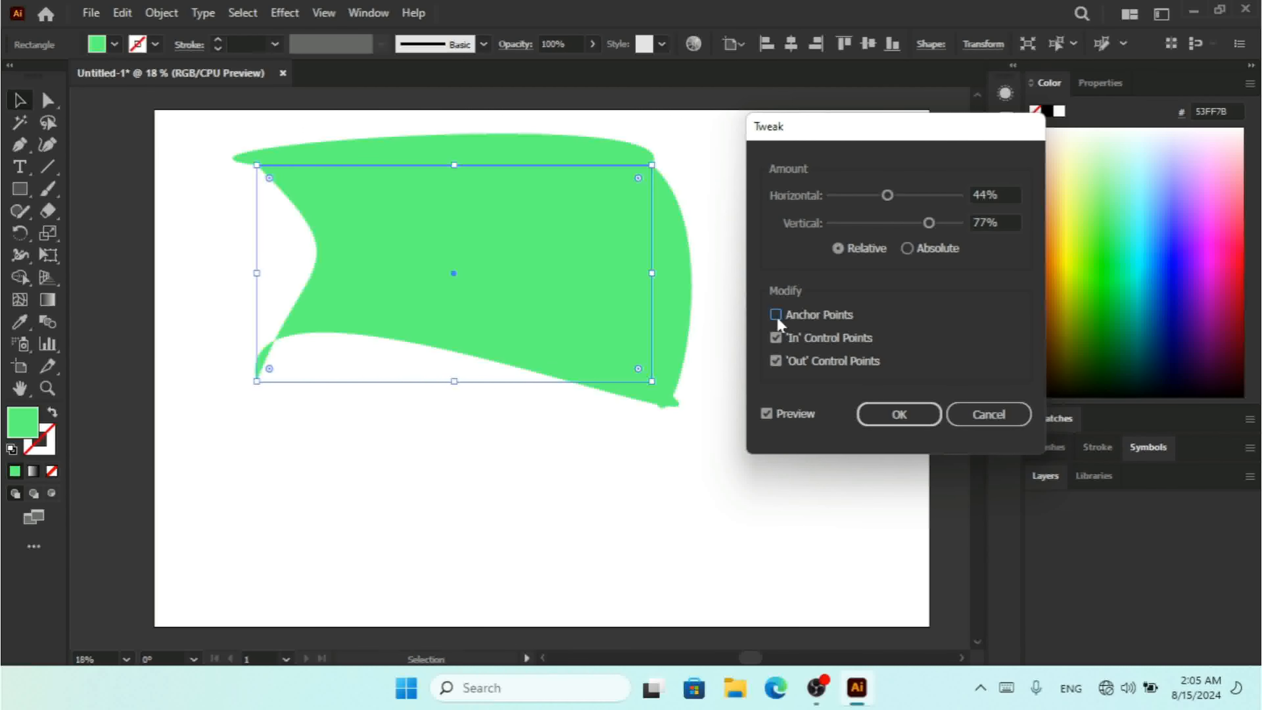
pyautogui.click(776, 317)
pyautogui.click(775, 317)
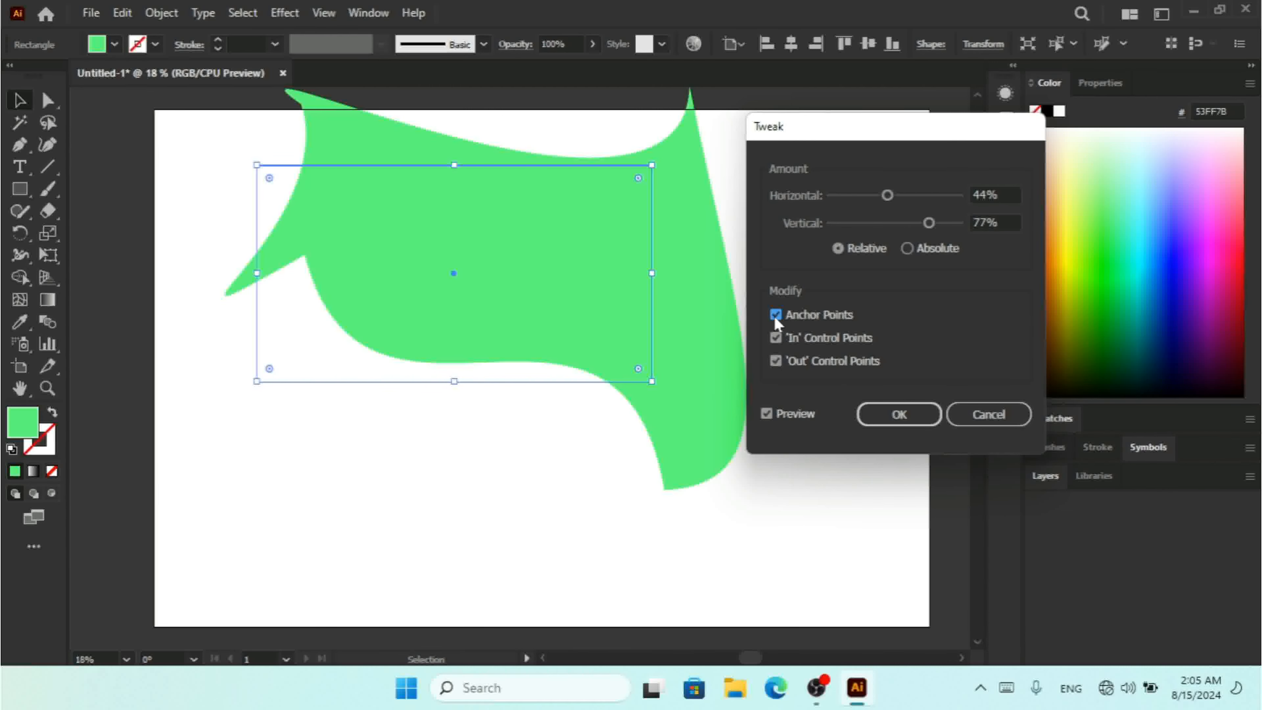
pyautogui.click(775, 317)
pyautogui.click(776, 339)
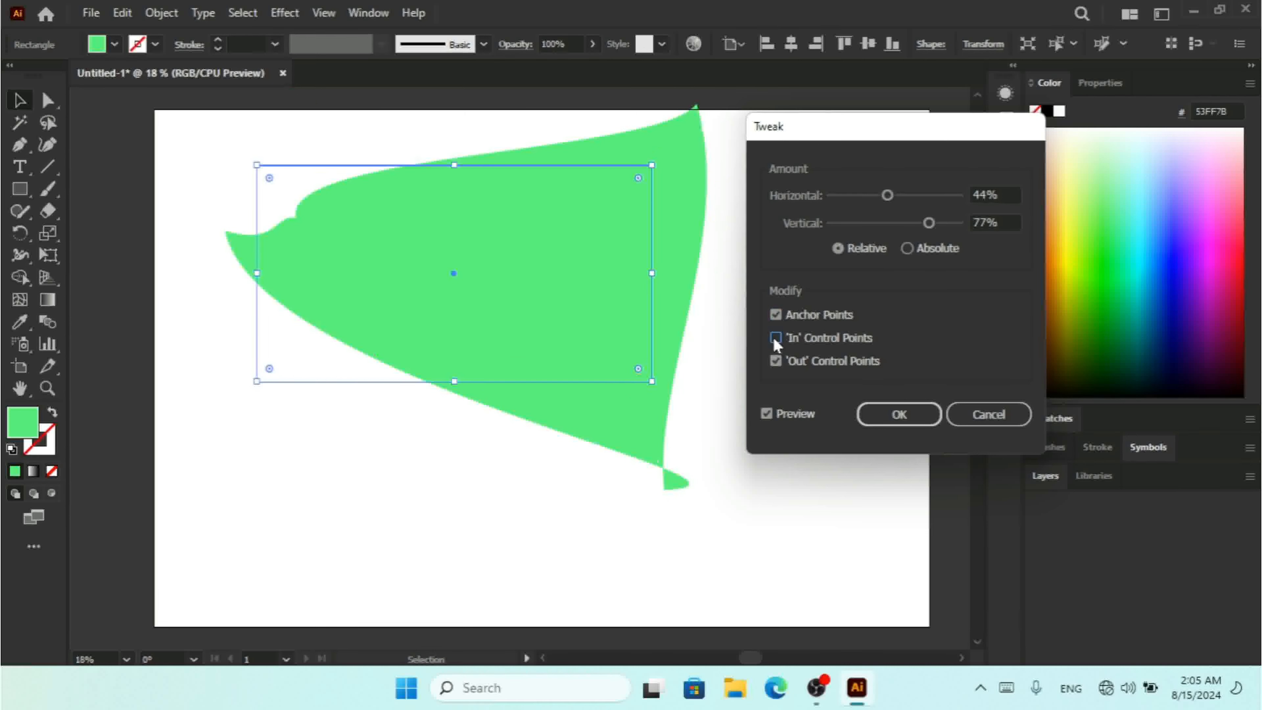
pyautogui.click(776, 340)
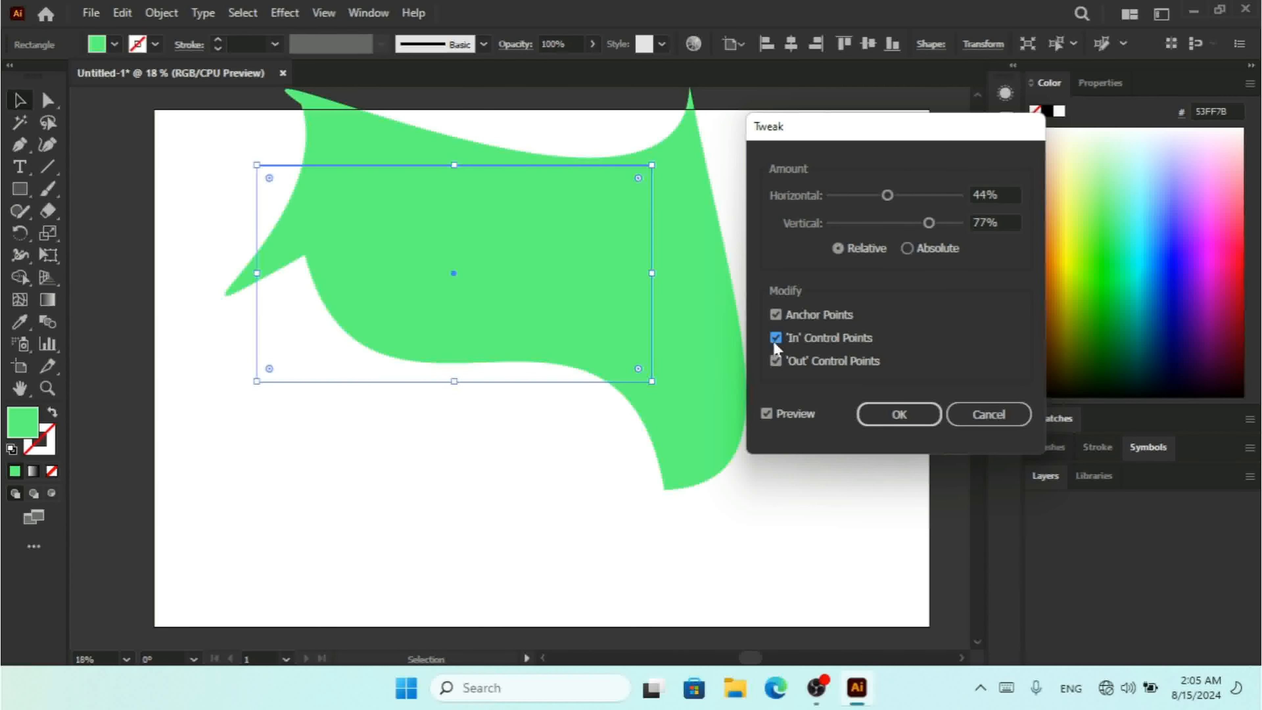
pyautogui.click(775, 362)
pyautogui.click(776, 361)
pyautogui.click(989, 415)
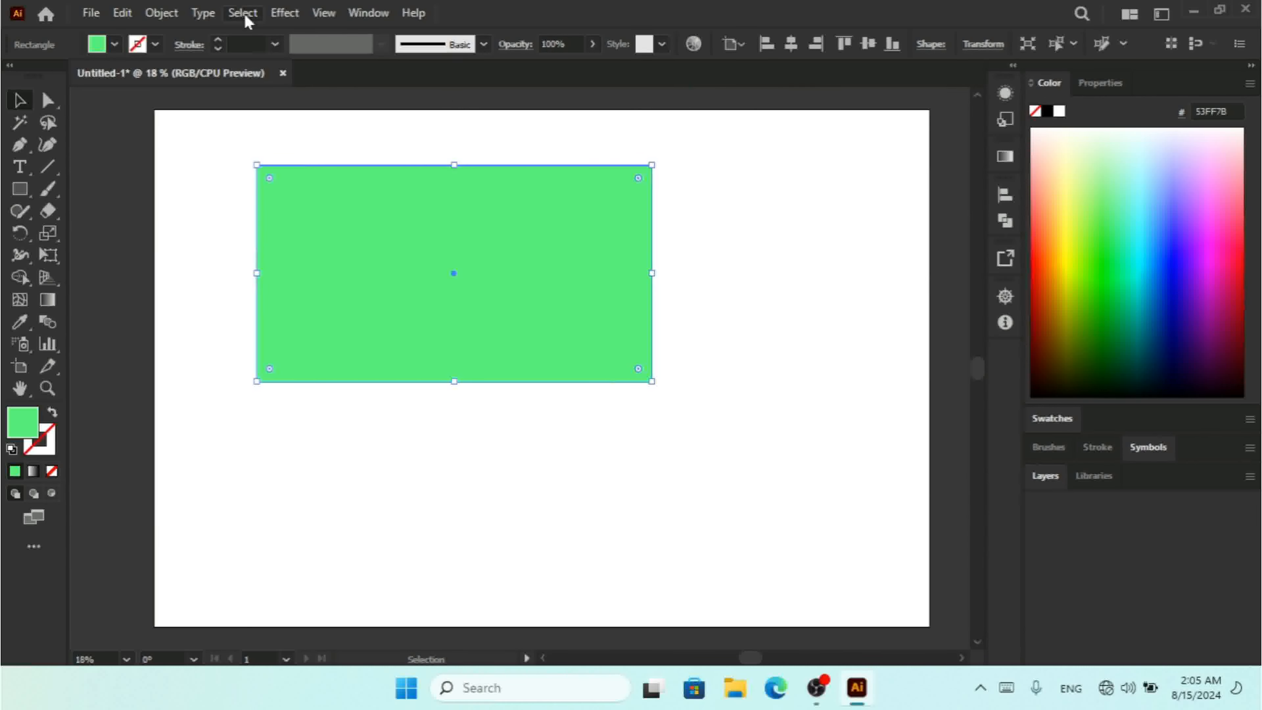
# Step: Apply a Twist effect to the green rectangle, raising the twist angle above 50°
pyautogui.click(283, 14)
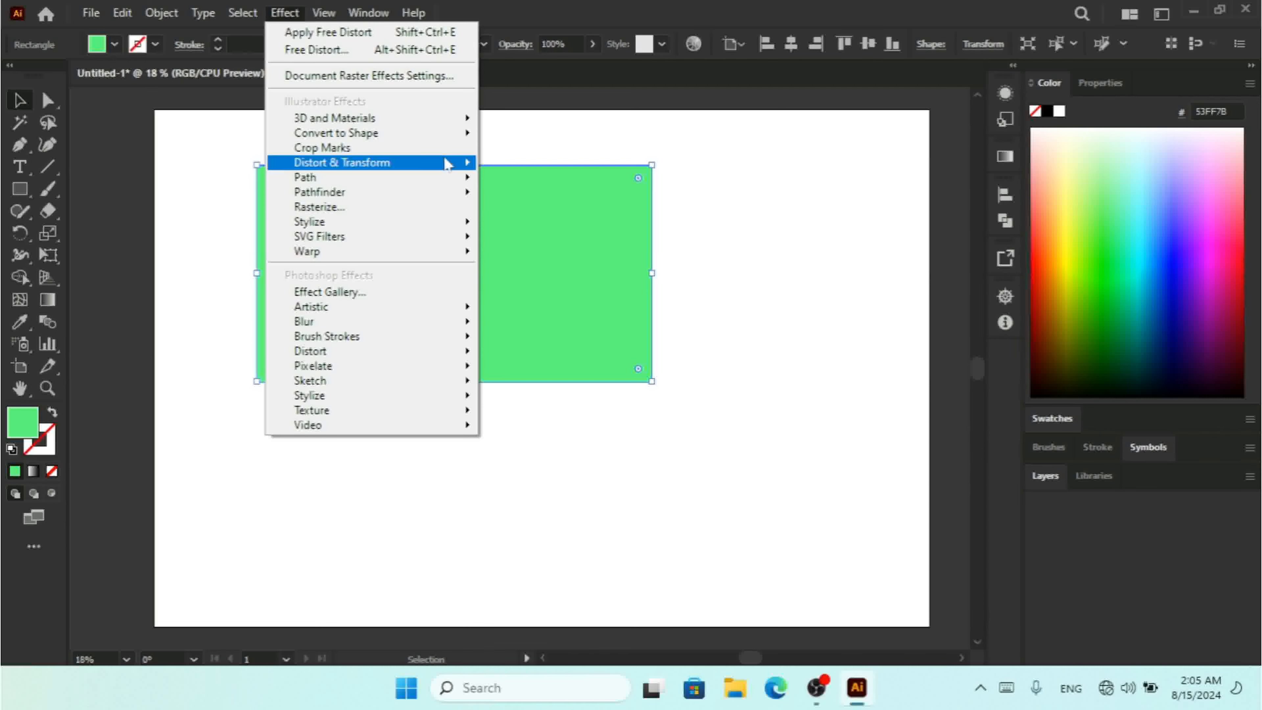
pyautogui.moveTo(445, 164)
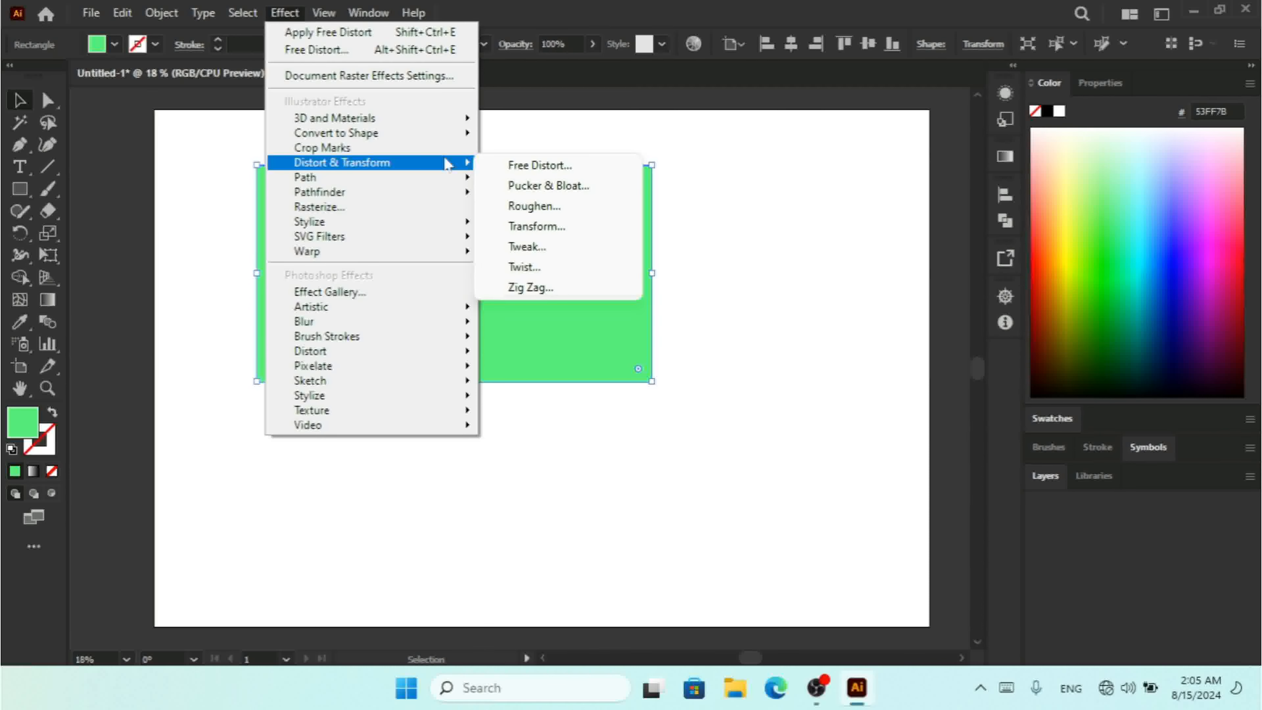
pyautogui.click(554, 273)
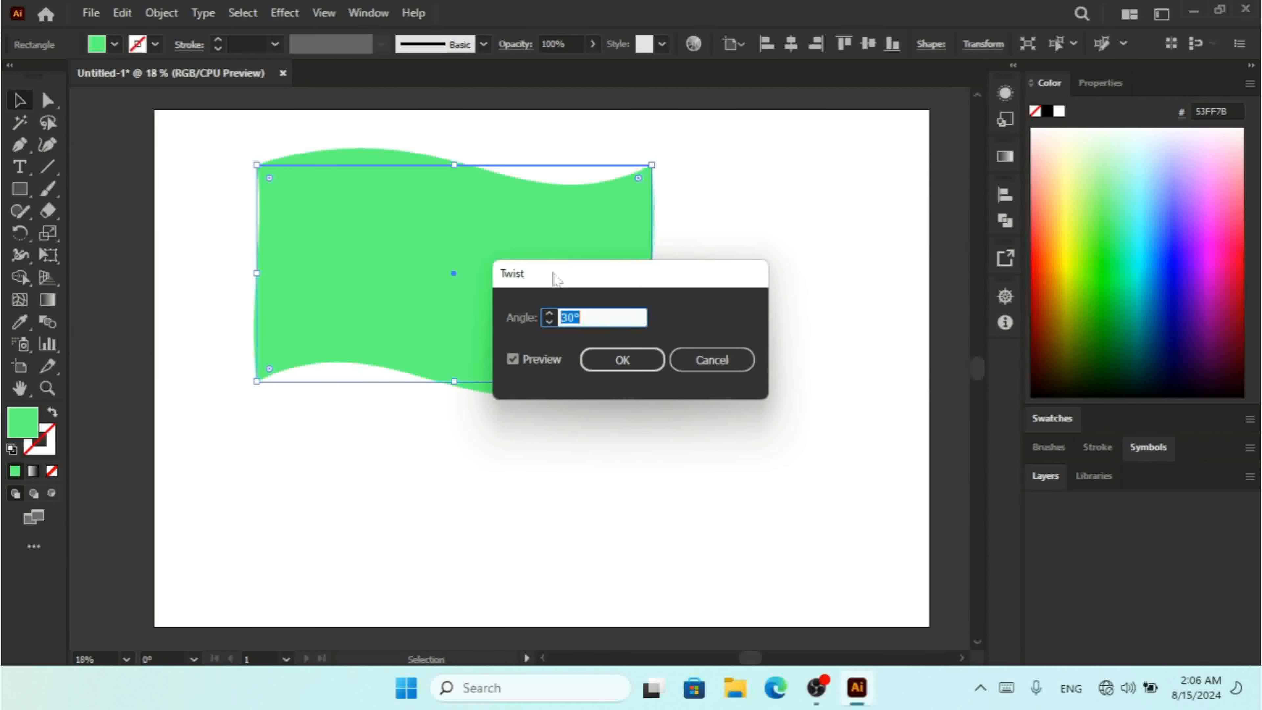
pyautogui.moveTo(646, 292); pyautogui.dragTo(748, 279)
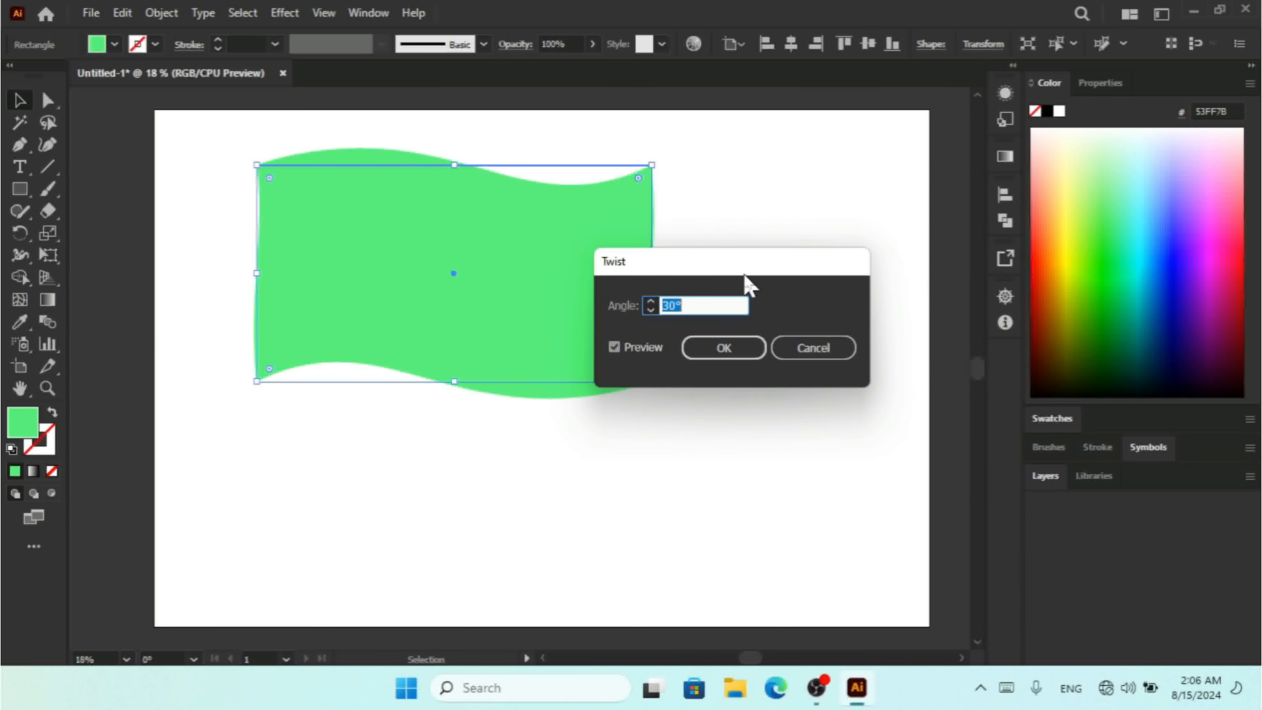
pyautogui.click(651, 302)
pyautogui.click(651, 302)
pyautogui.click(651, 302)
pyautogui.click(651, 302)
pyautogui.click(651, 300)
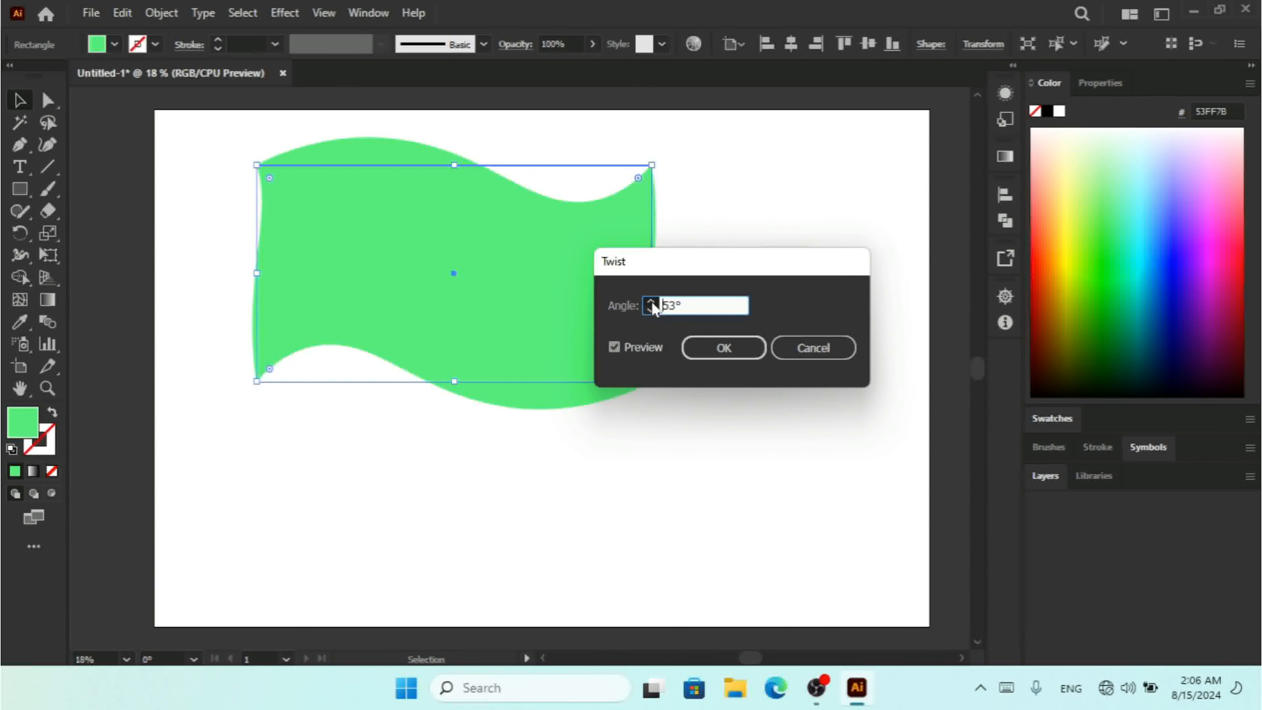
pyautogui.click(727, 347)
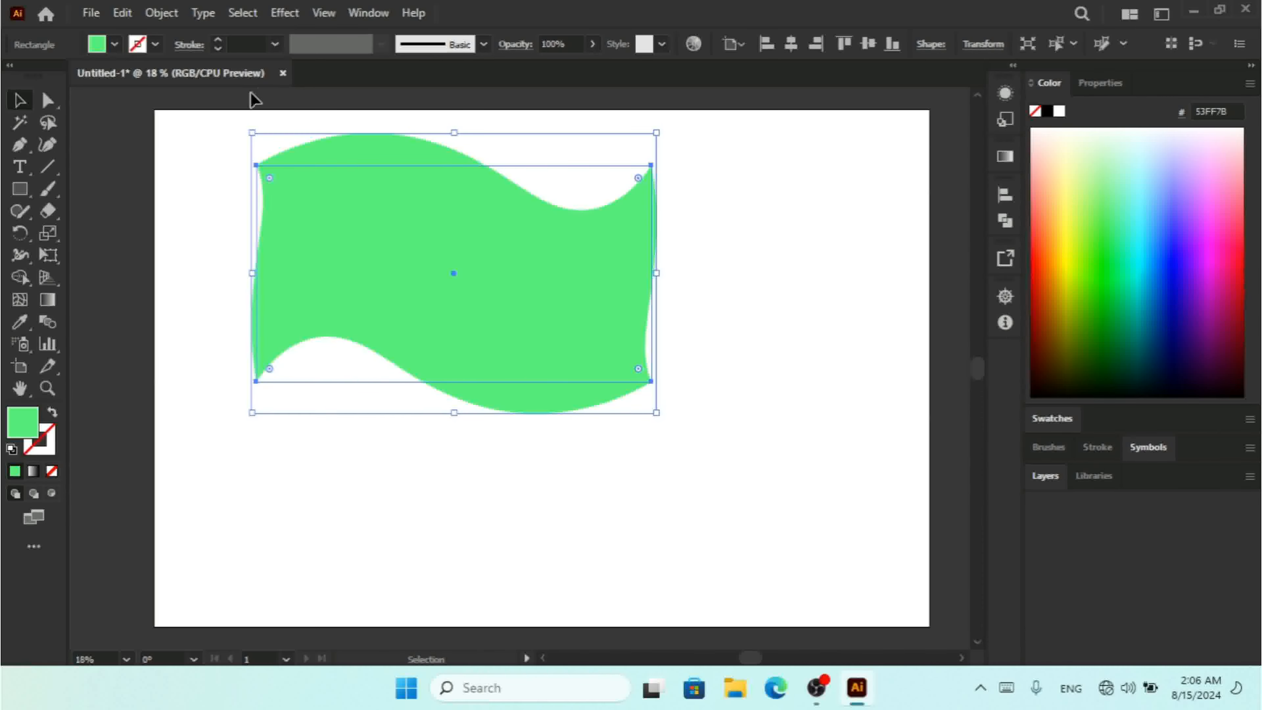
# Step: Delete the twisted green shape from the artboard
pyautogui.click(284, 15)
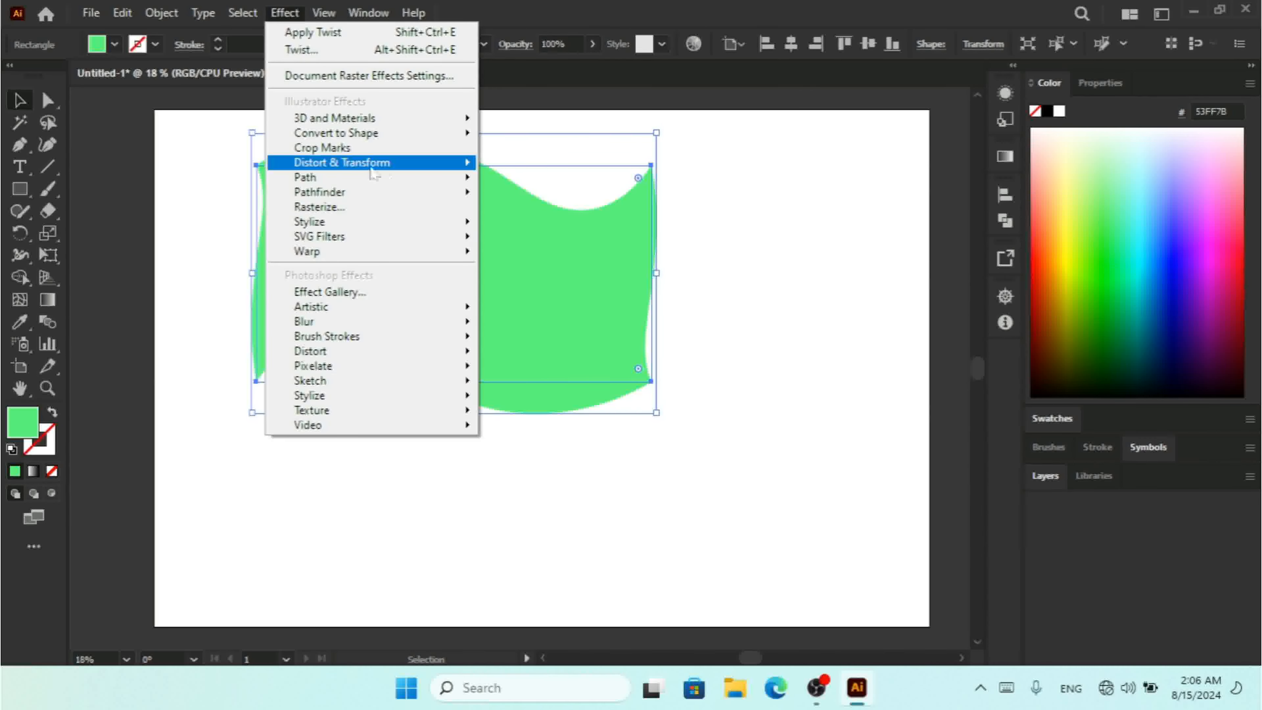
pyautogui.moveTo(395, 172)
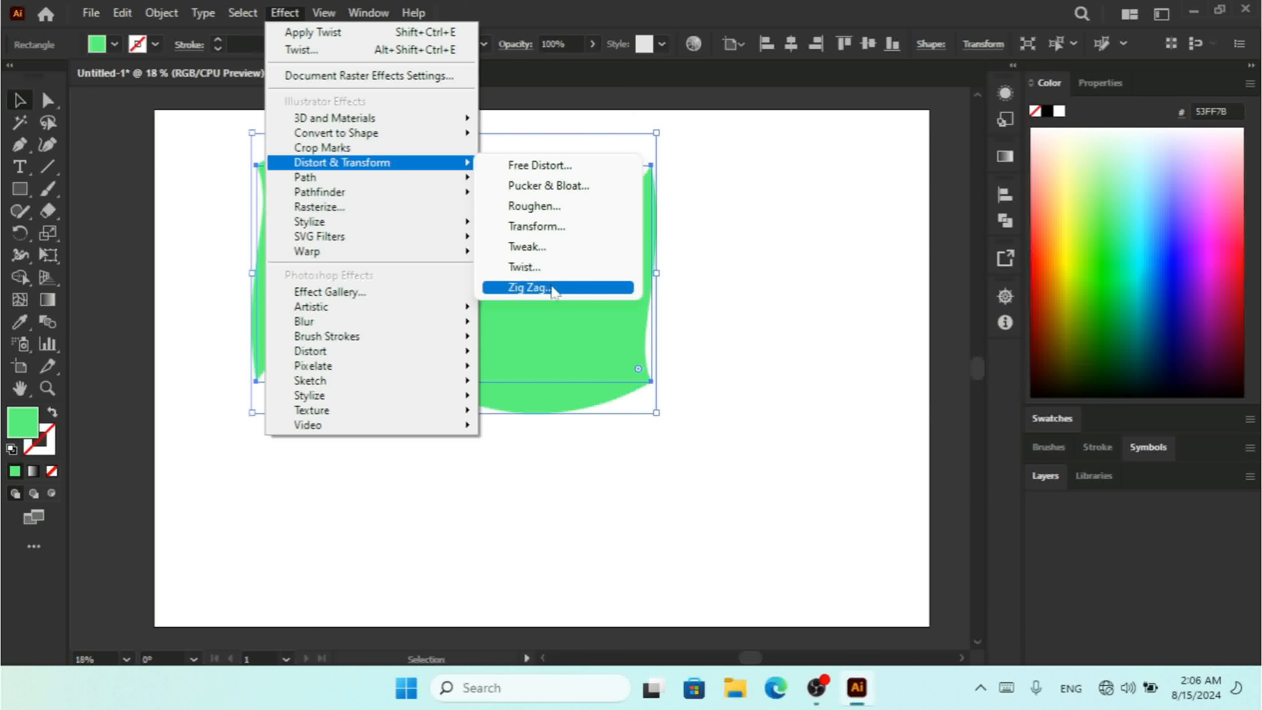
pyautogui.click(589, 371)
pyautogui.press('Delete')
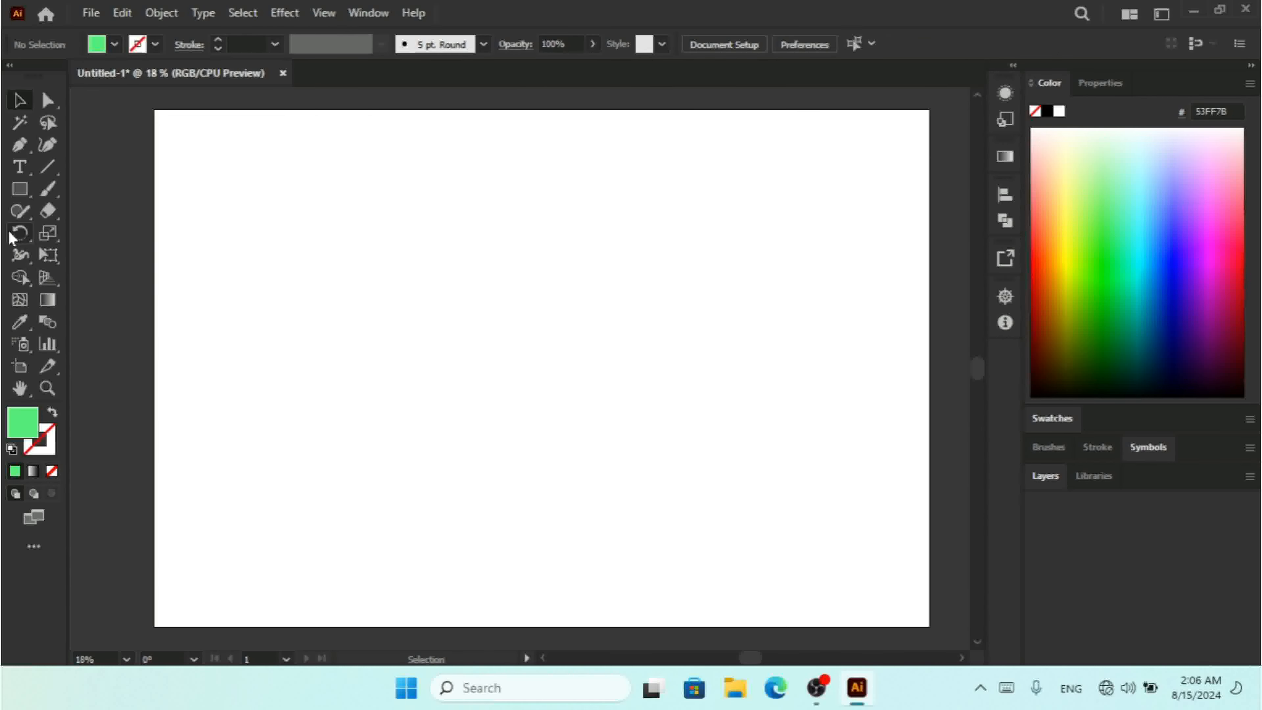
# Step: Draw a straight horizontal line about 1946 px long across the upper artboard with the Pen tool and select it
pyautogui.click(19, 145)
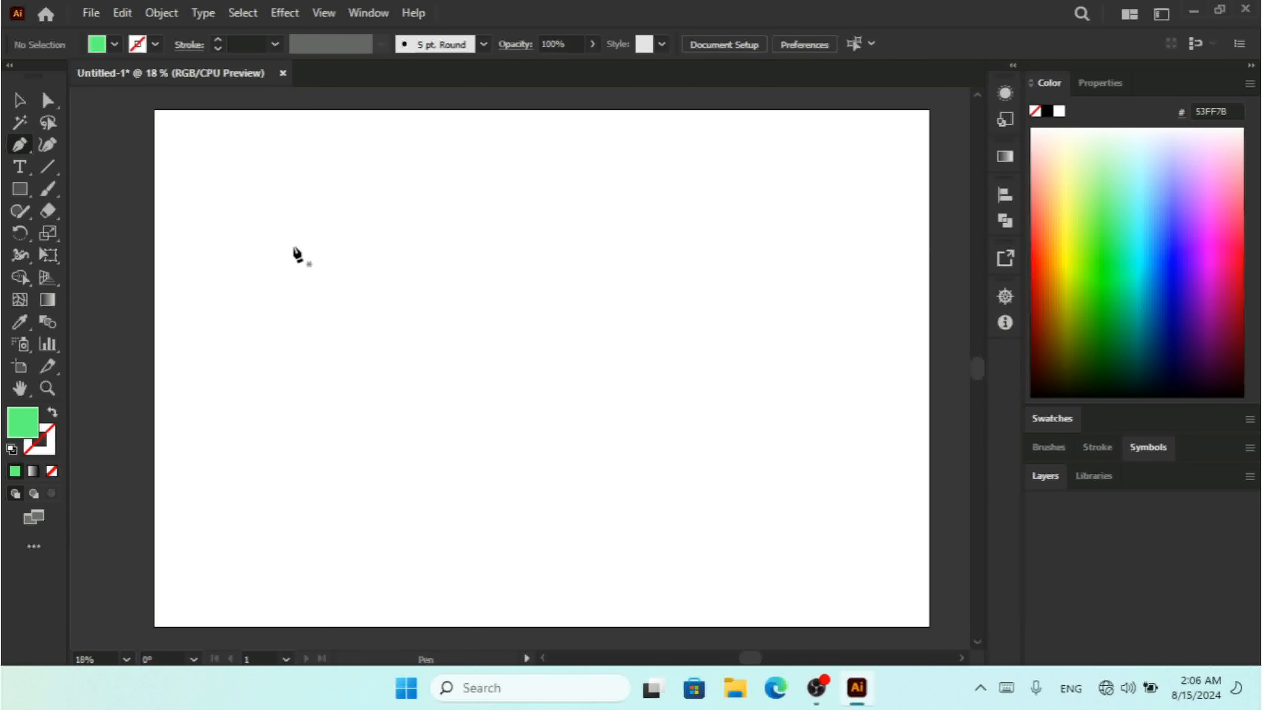
pyautogui.click(278, 255)
pyautogui.click(777, 254)
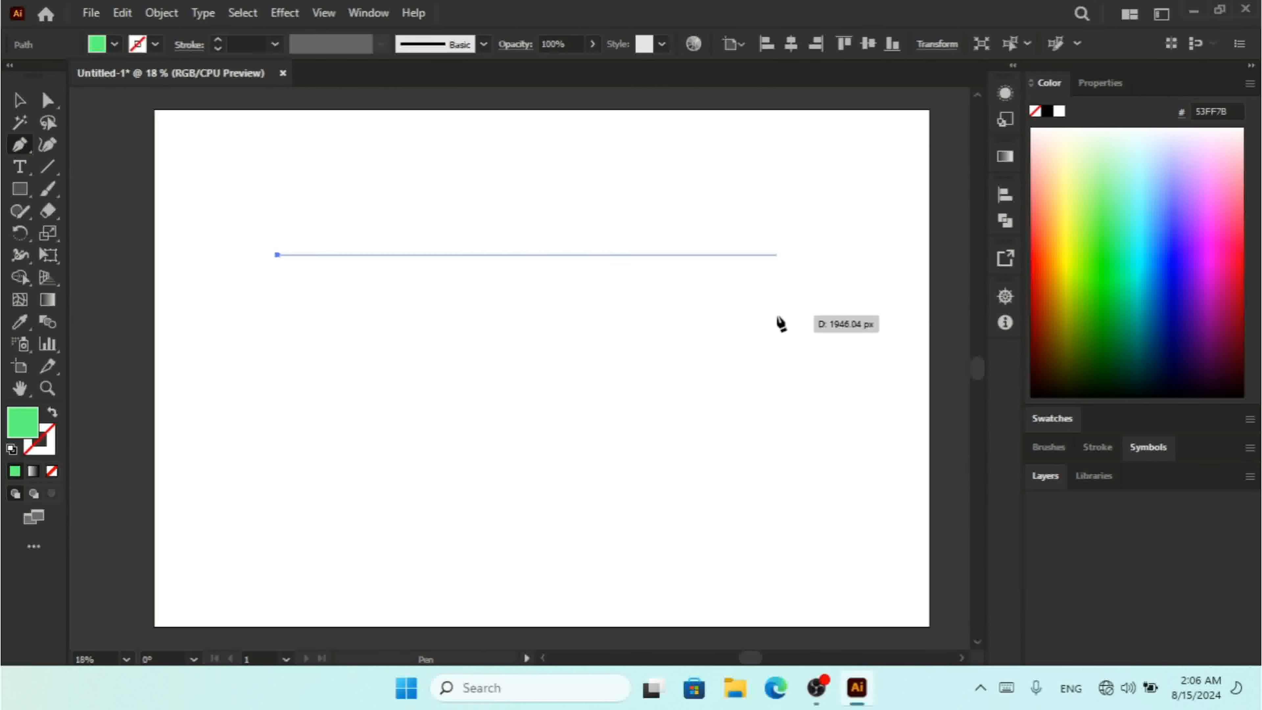
pyautogui.click(20, 100)
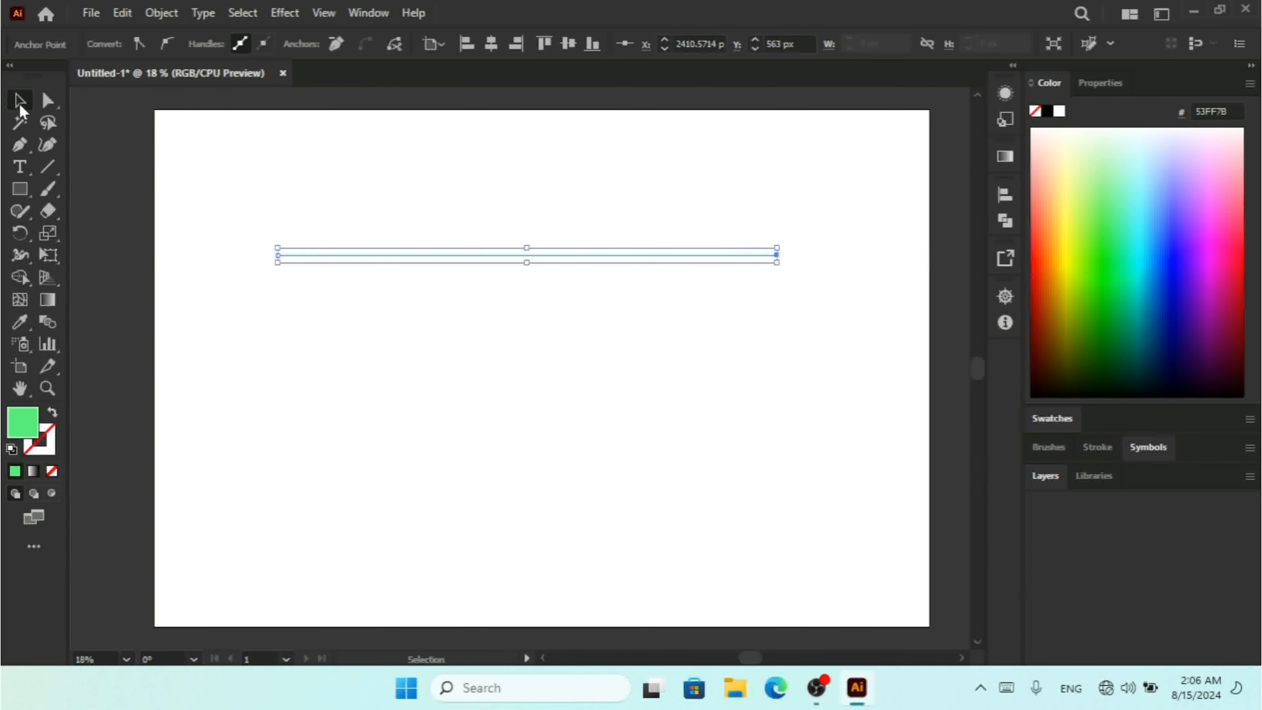
pyautogui.click(761, 188)
pyautogui.moveTo(835, 197); pyautogui.dragTo(578, 303)
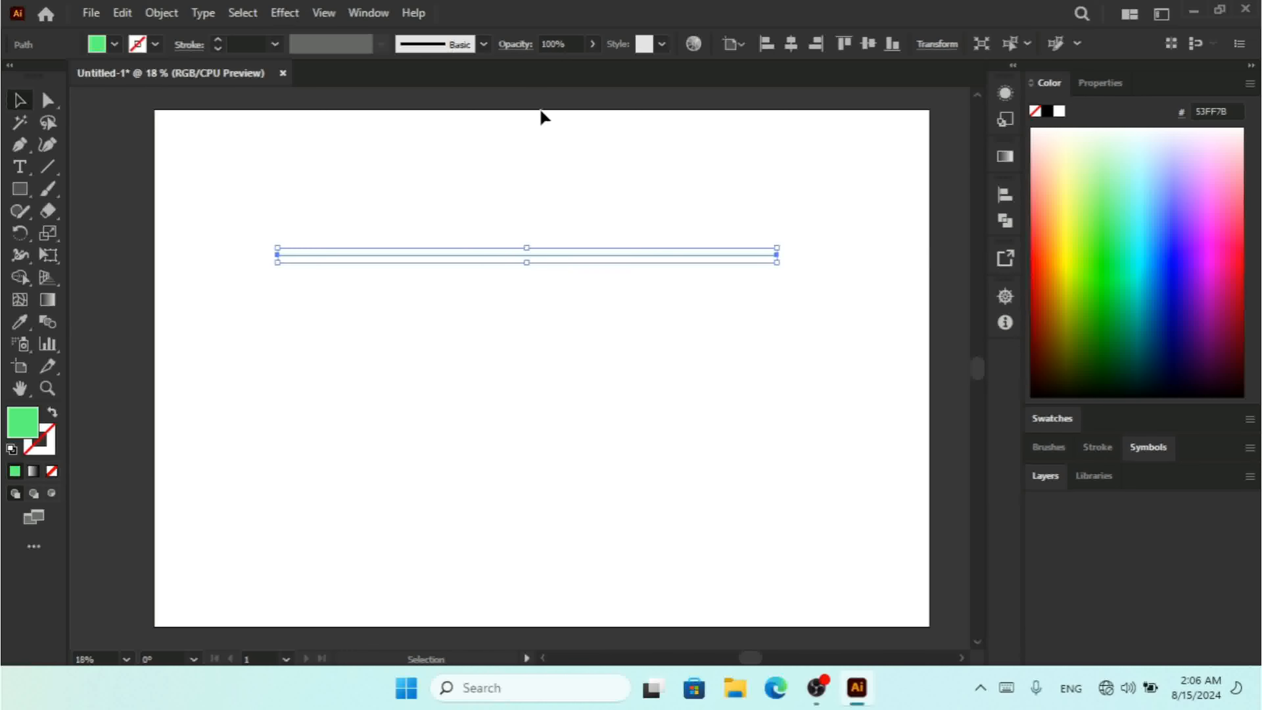
# Step: Set the line's stroke weight to 12 px
pyautogui.click(220, 41)
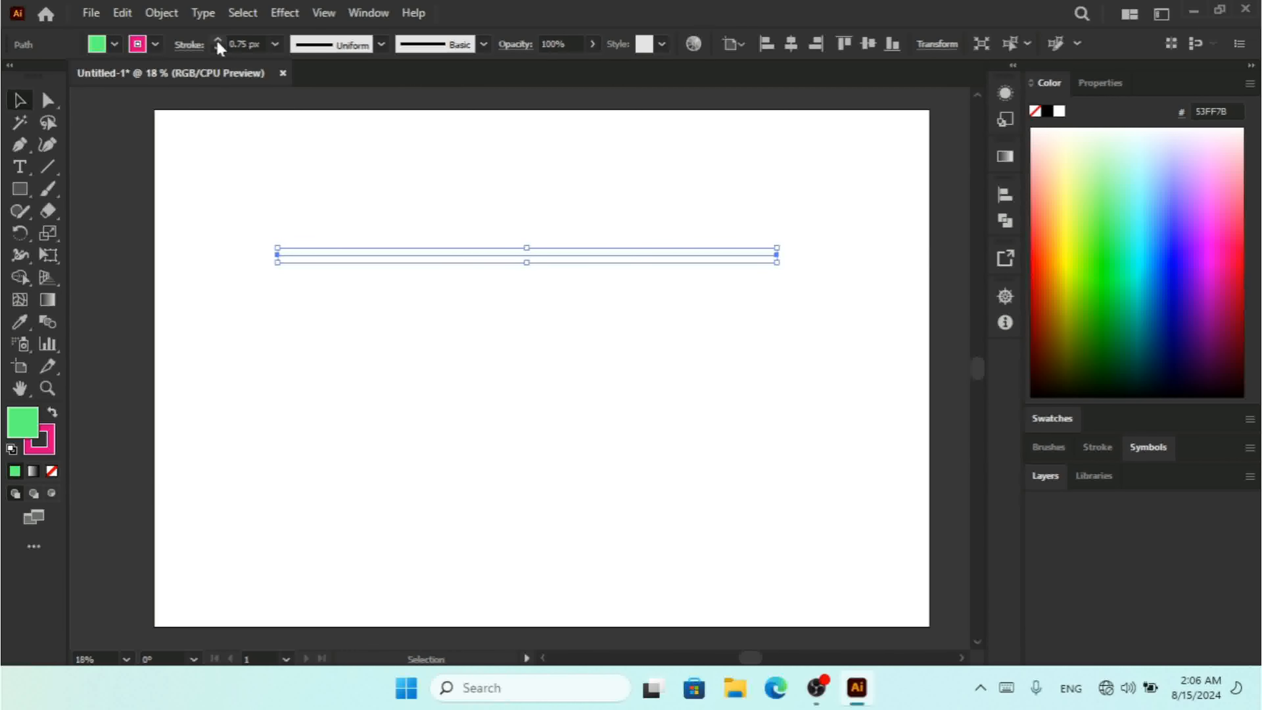
pyautogui.click(217, 41)
pyautogui.click(217, 40)
pyautogui.click(217, 40)
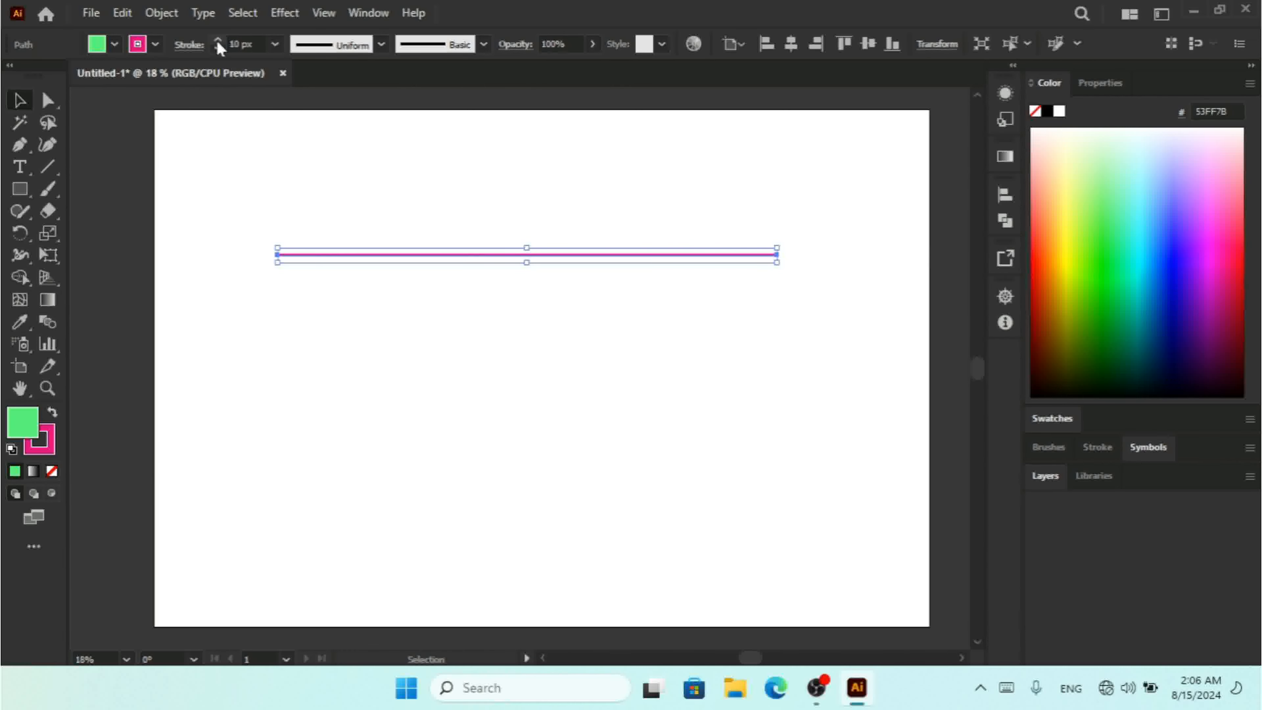
pyautogui.click(217, 40)
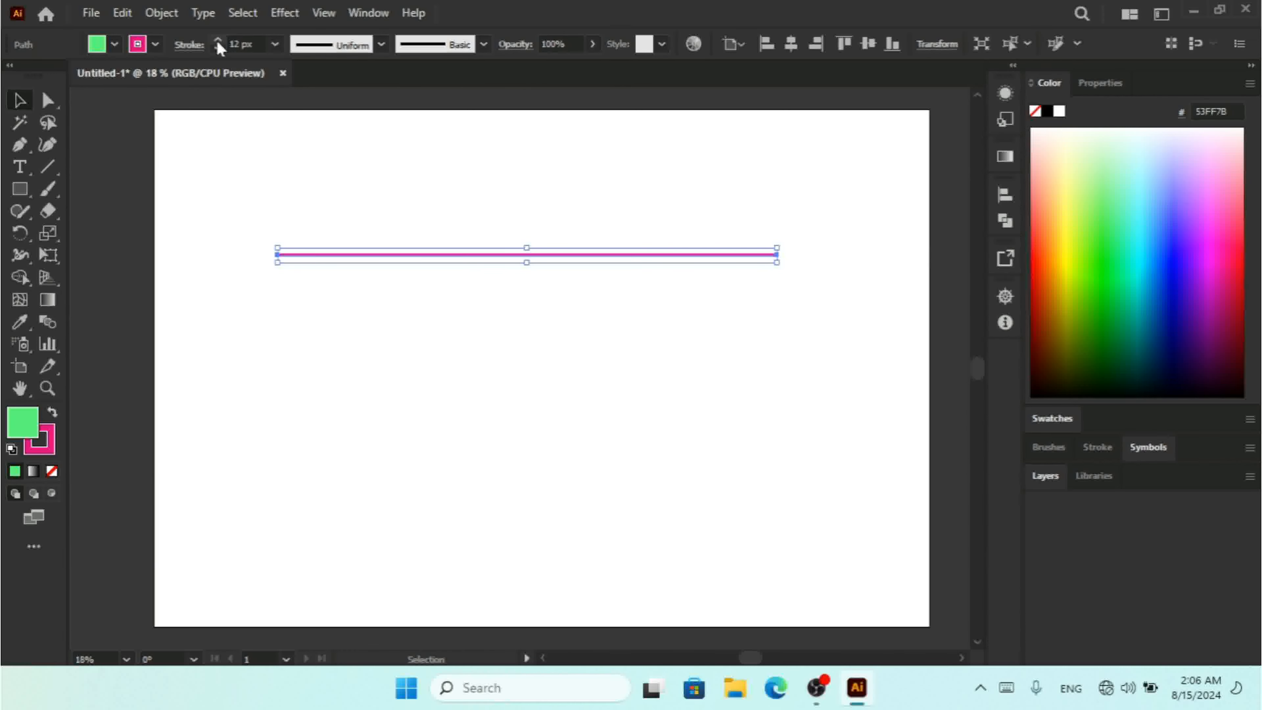
# Step: Start a Zig Zag effect on the pink line and compare Smooth with Corner points, ending on Smooth
pyautogui.click(292, 14)
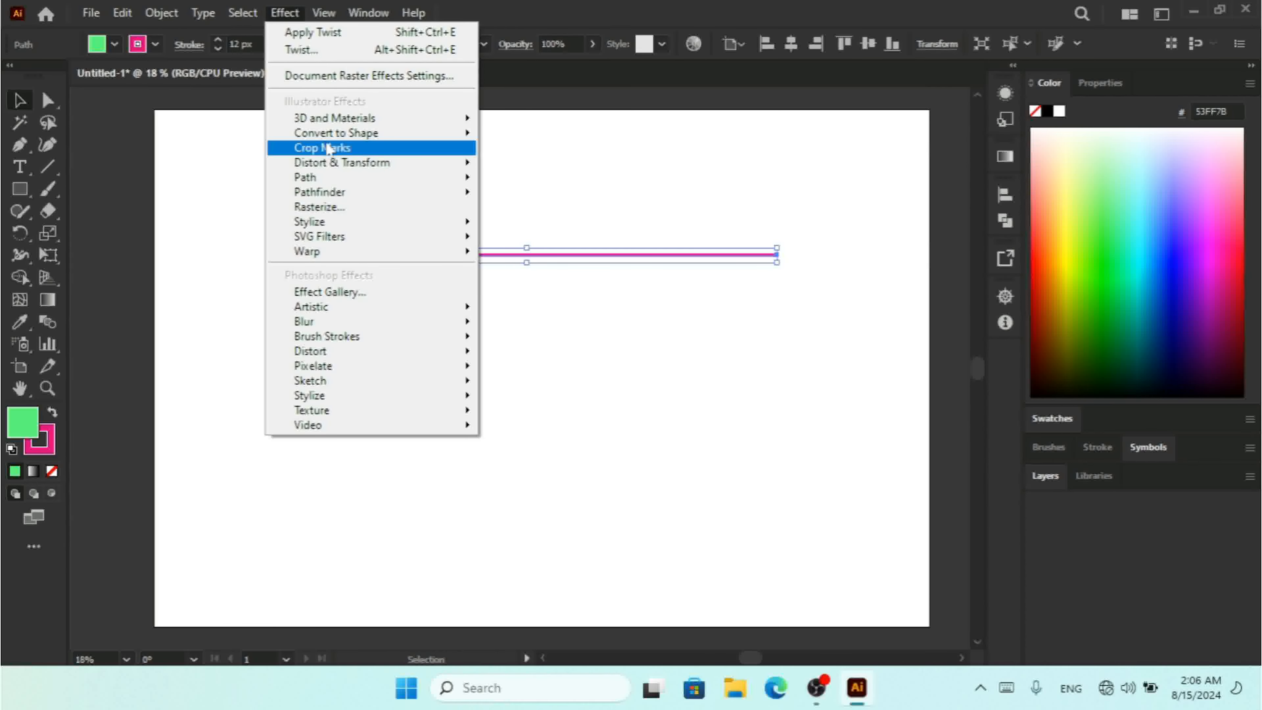
pyautogui.moveTo(388, 164)
pyautogui.click(536, 288)
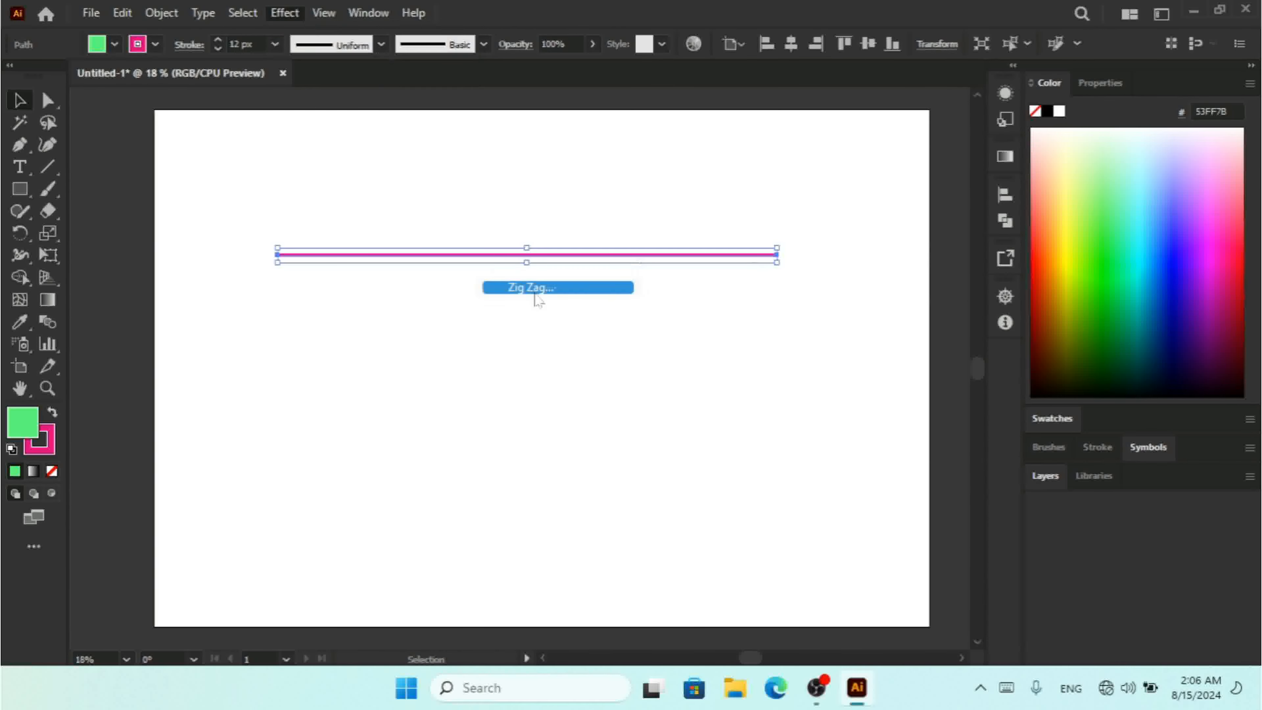
pyautogui.moveTo(780, 223); pyautogui.dragTo(866, 191)
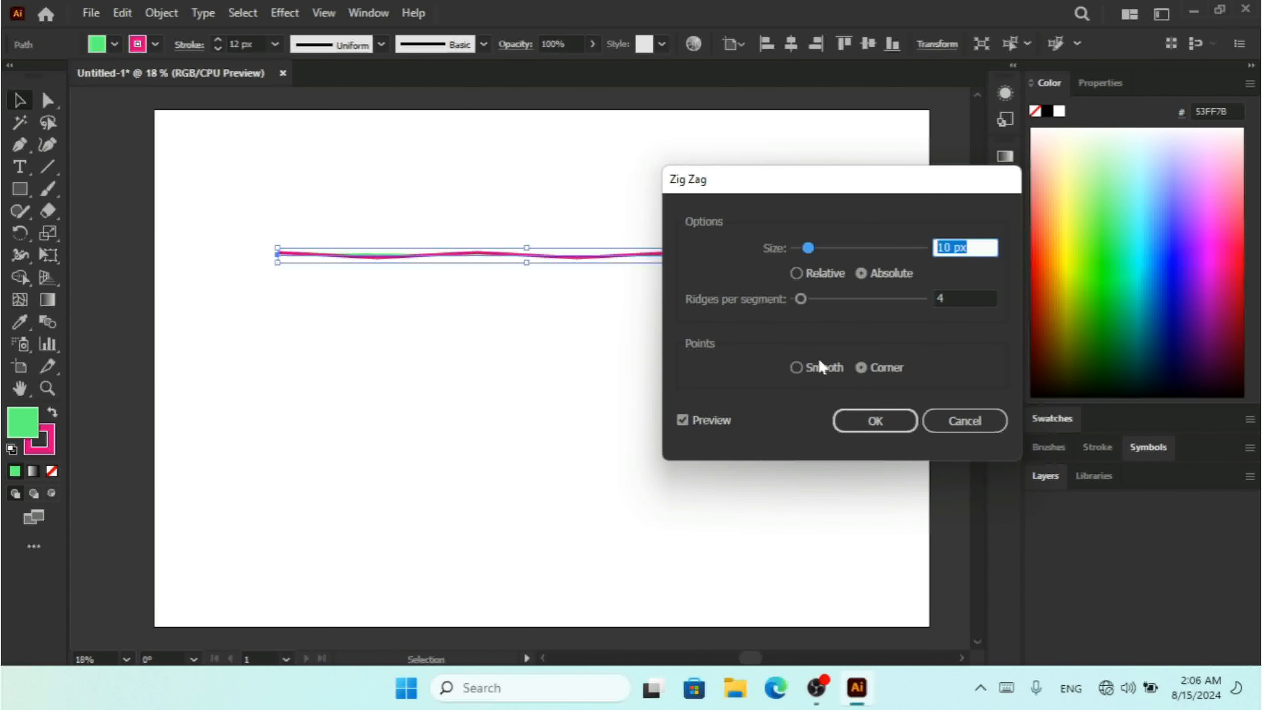
pyautogui.click(820, 373)
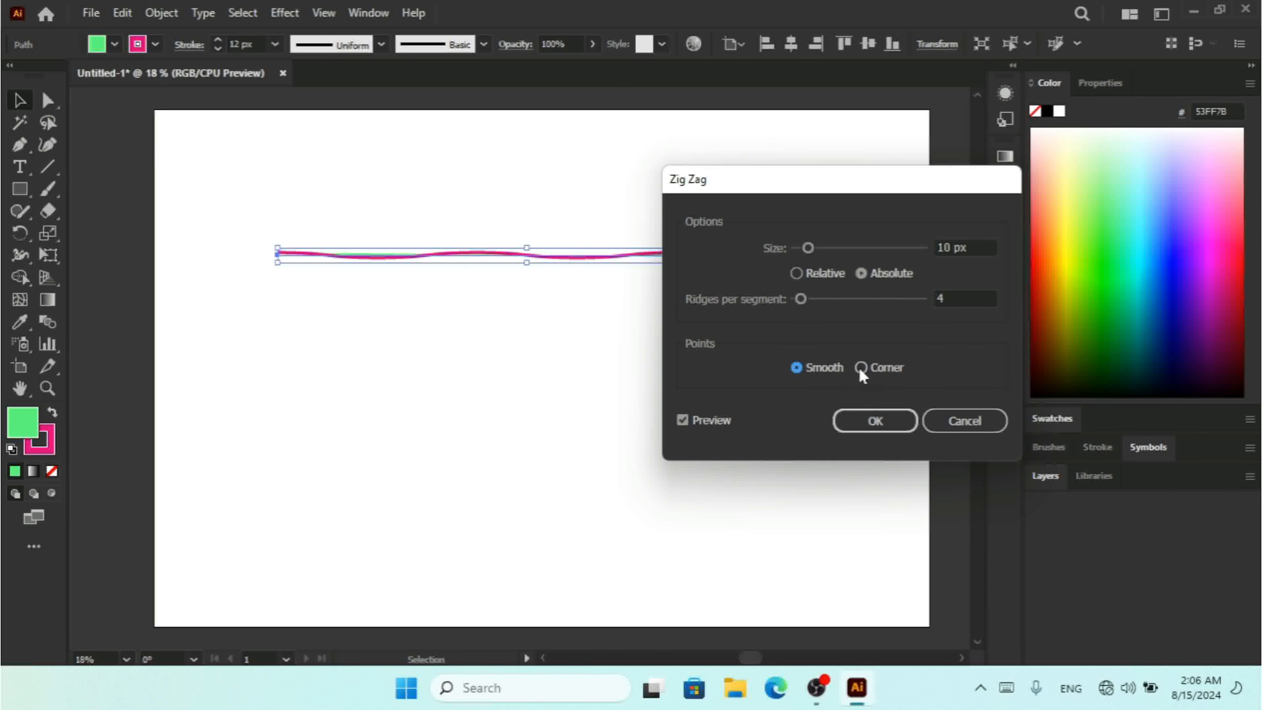
pyautogui.click(861, 368)
pyautogui.click(814, 369)
# Step: Increase the Zig Zag size to 41 px, and to 78 px with Corner points, and compare Relative with Absolute sizing, ending on Absolute
pyautogui.moveTo(810, 248); pyautogui.dragTo(852, 245)
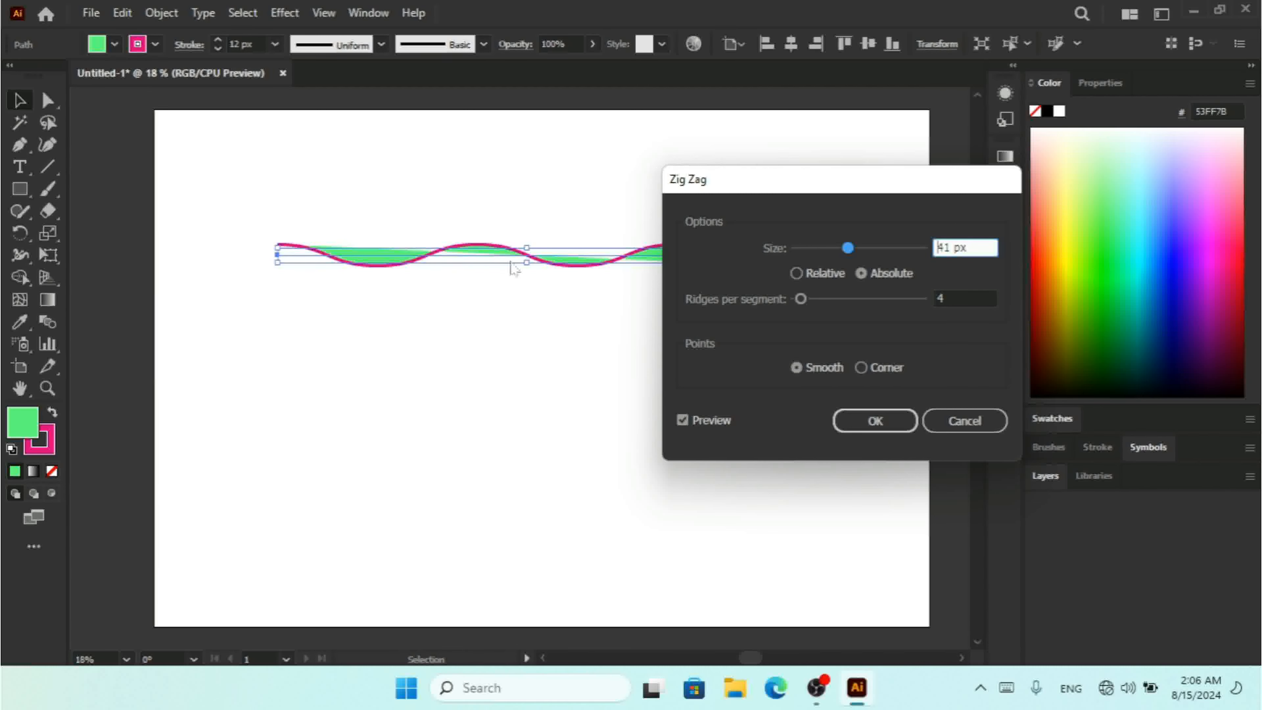
pyautogui.click(861, 370)
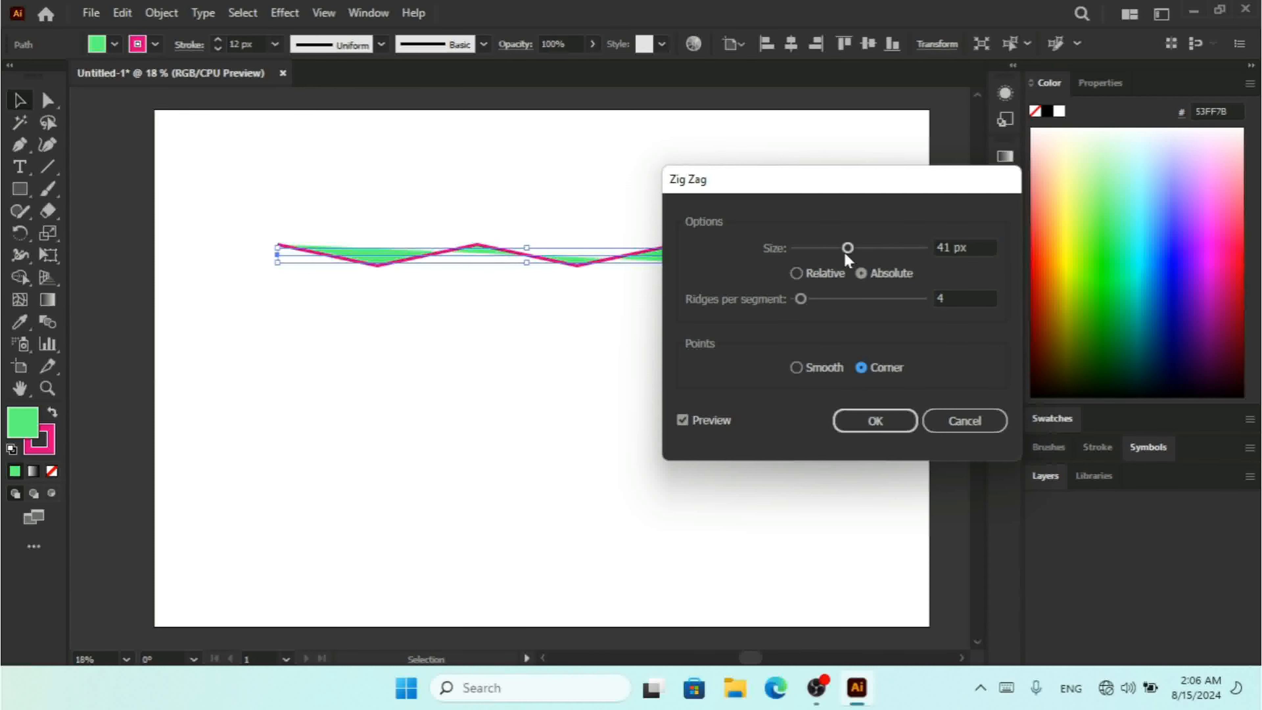
pyautogui.moveTo(848, 247); pyautogui.dragTo(894, 248)
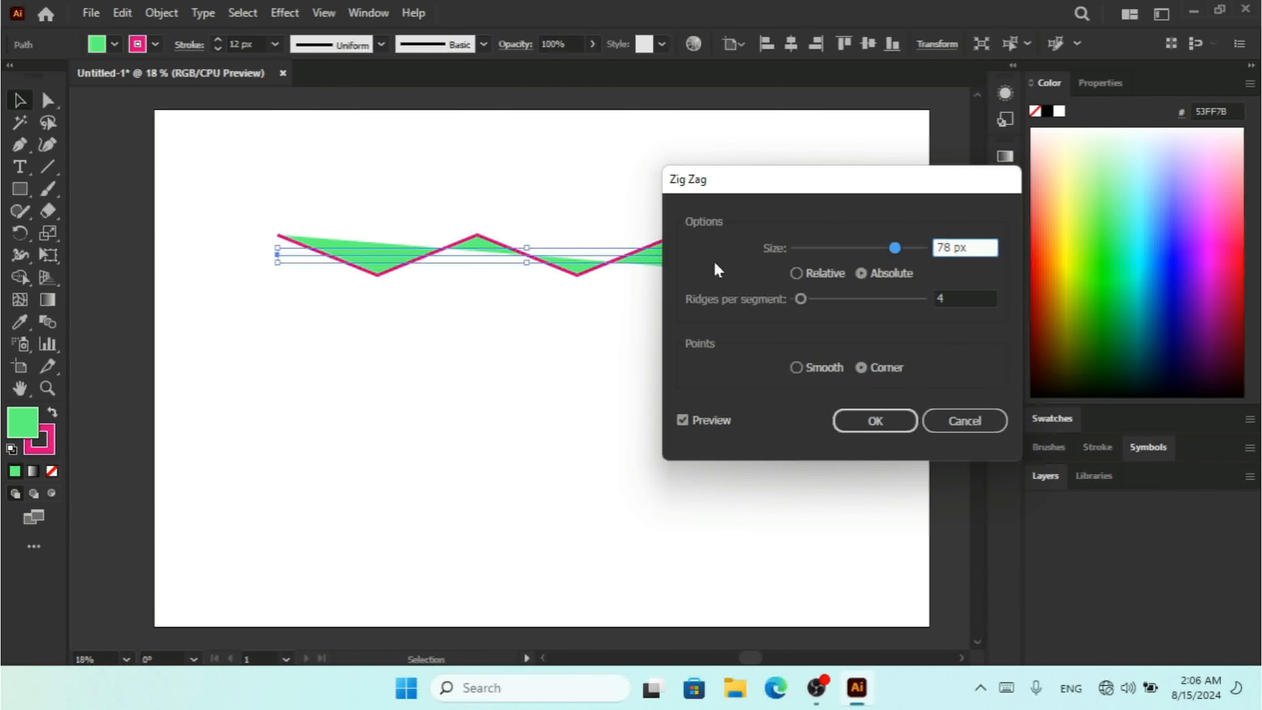
pyautogui.click(802, 274)
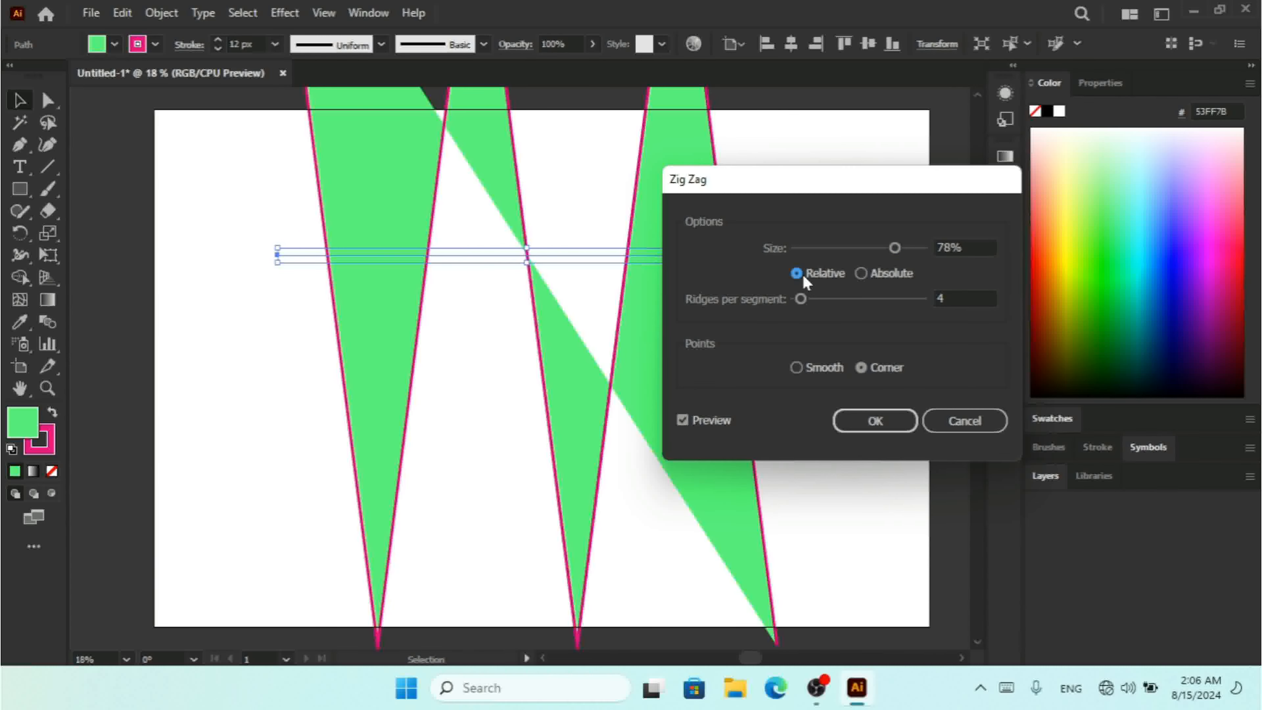
pyautogui.click(865, 275)
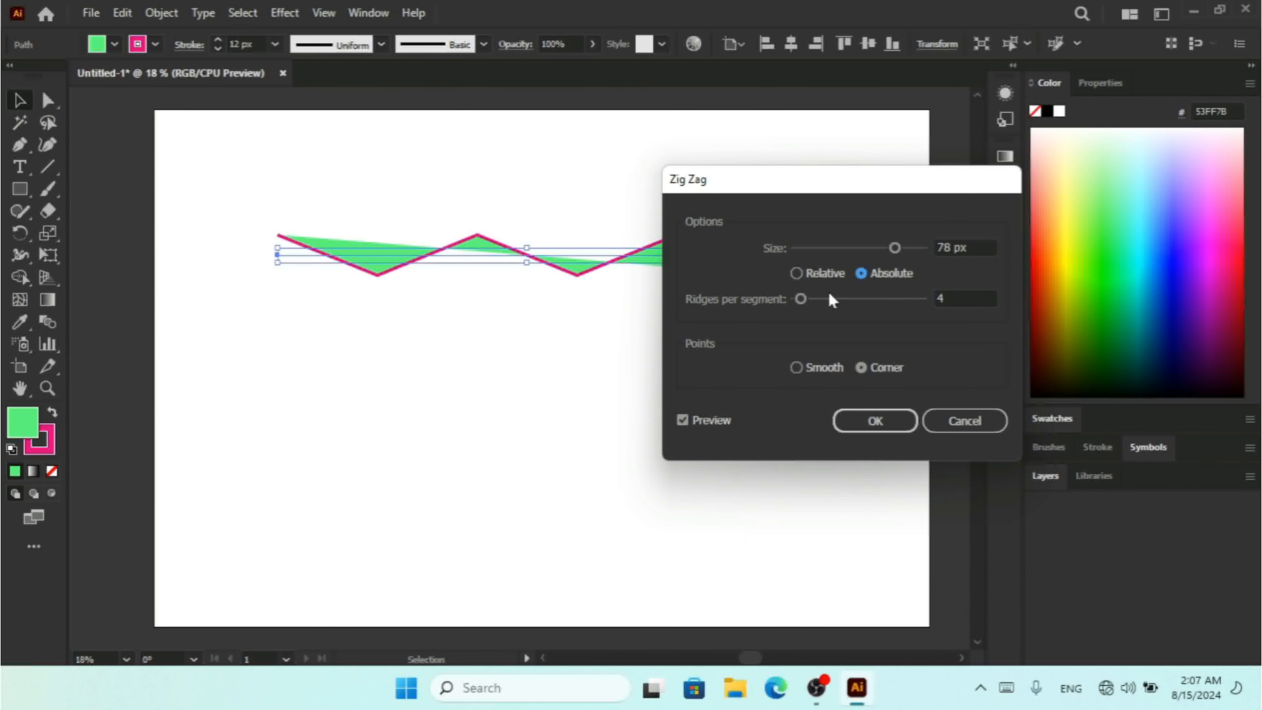
# Step: Set the Zig Zag to 36 ridges per segment with Smooth points and apply the effect
pyautogui.moveTo(830, 298); pyautogui.dragTo(841, 300)
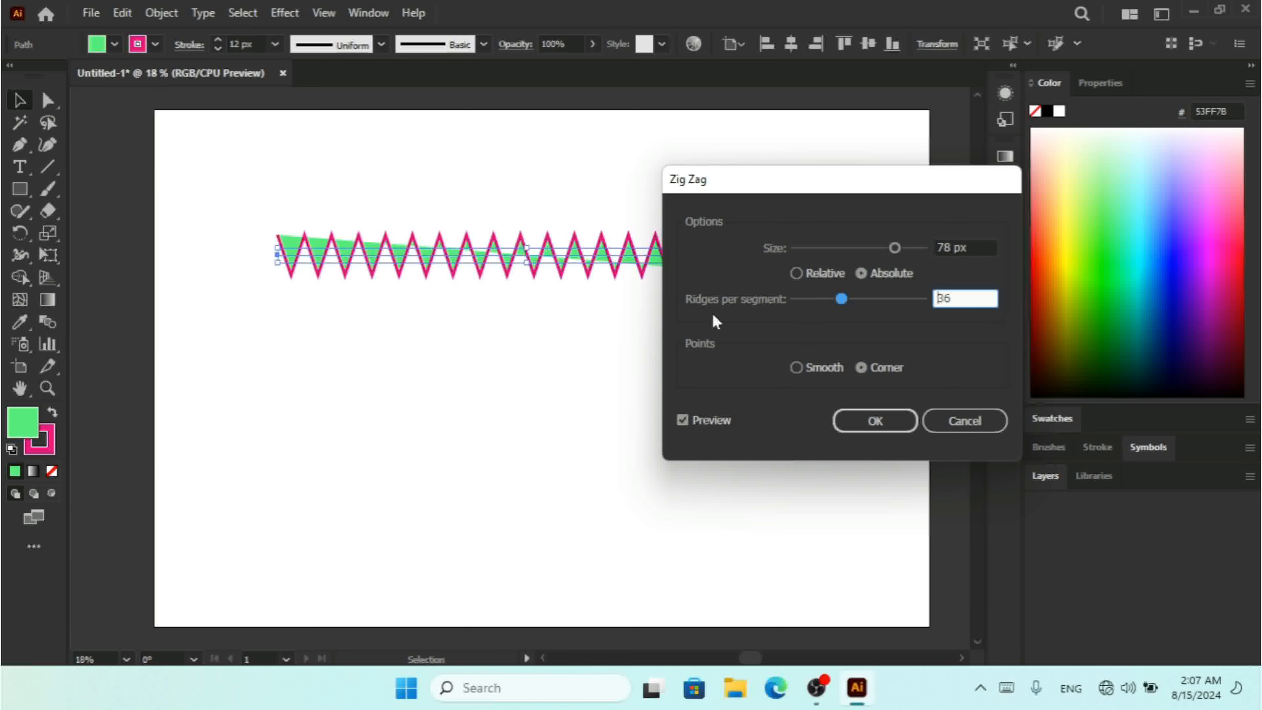
pyautogui.click(810, 368)
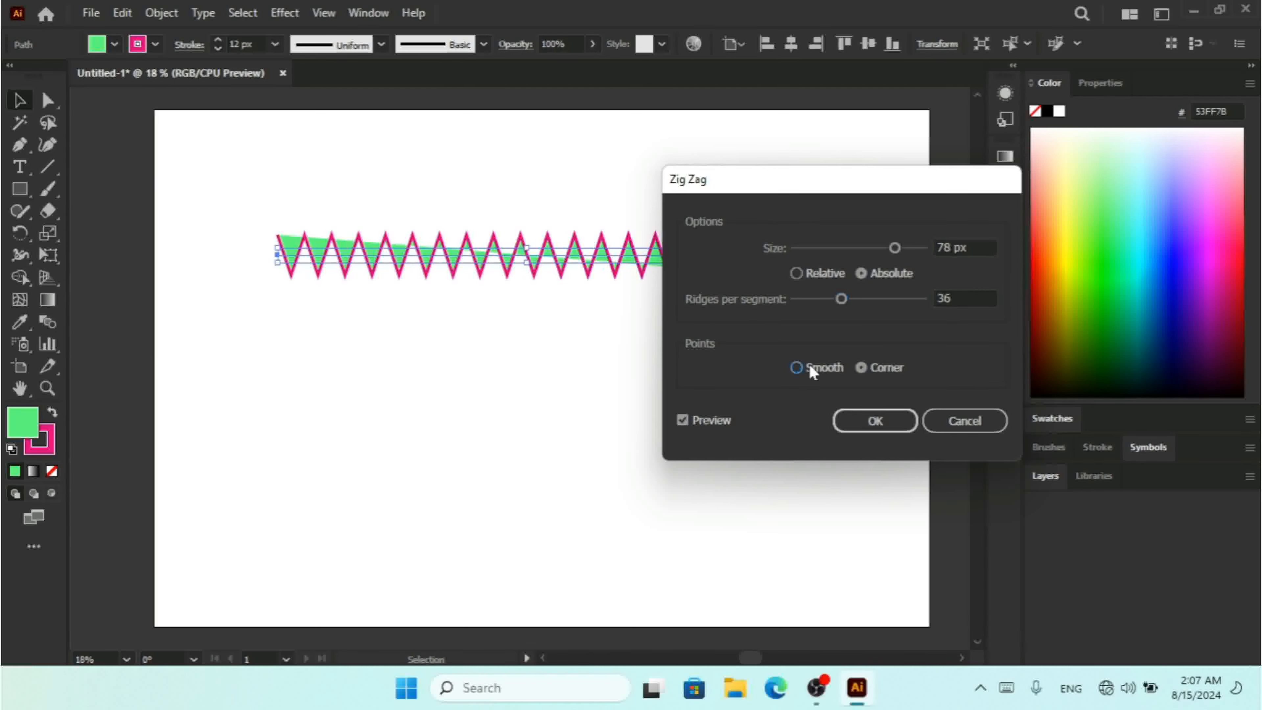
pyautogui.click(875, 421)
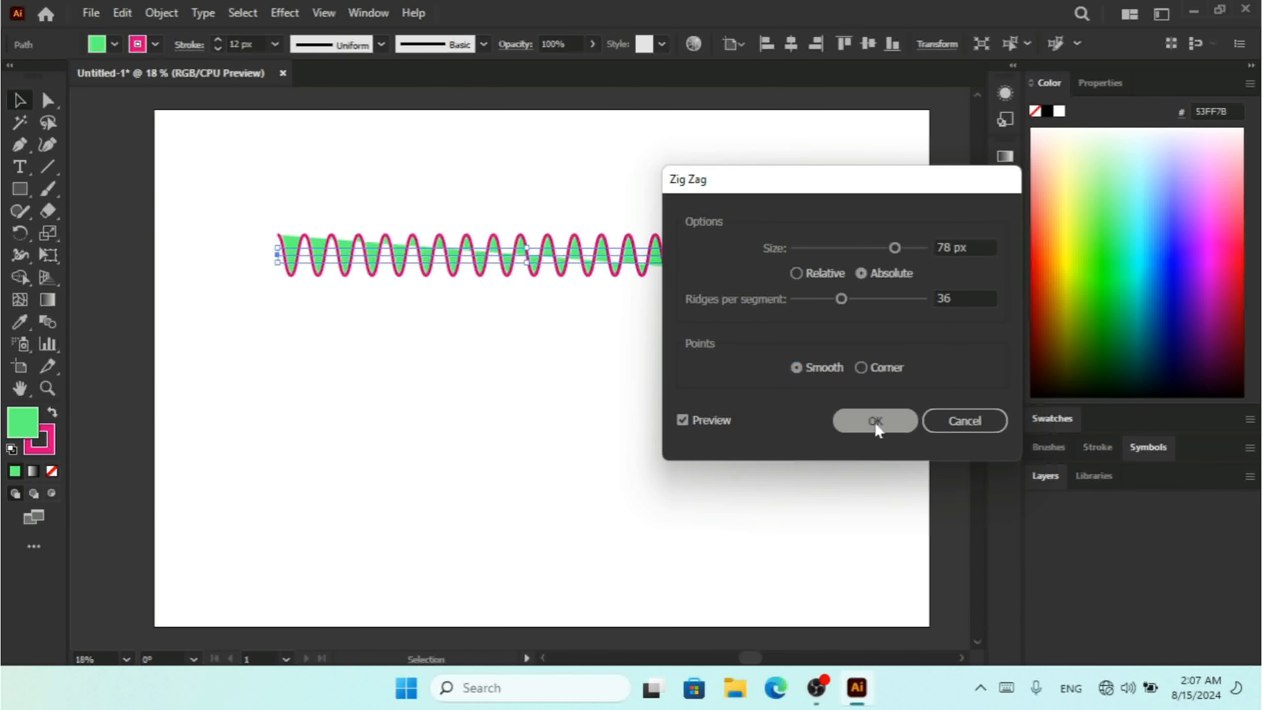
# Step: Remove the green fill from the wavy line and move the line slightly upward
pyautogui.click(115, 46)
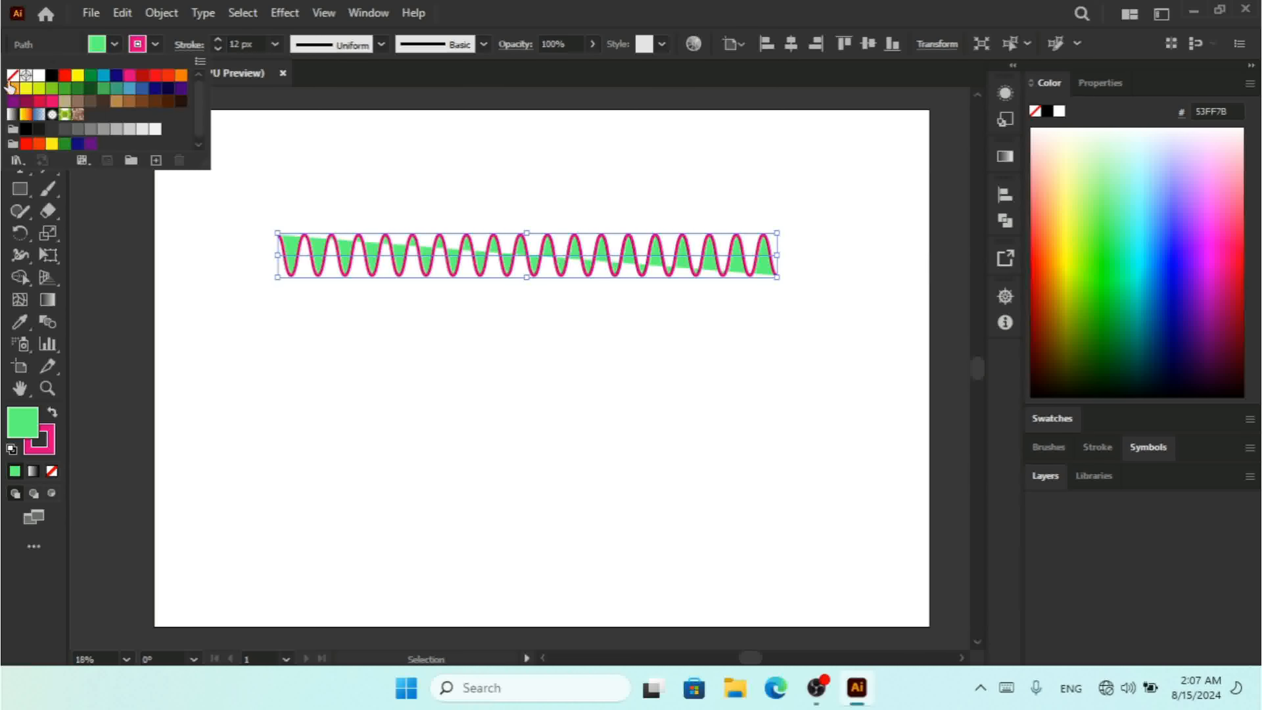
pyautogui.click(12, 77)
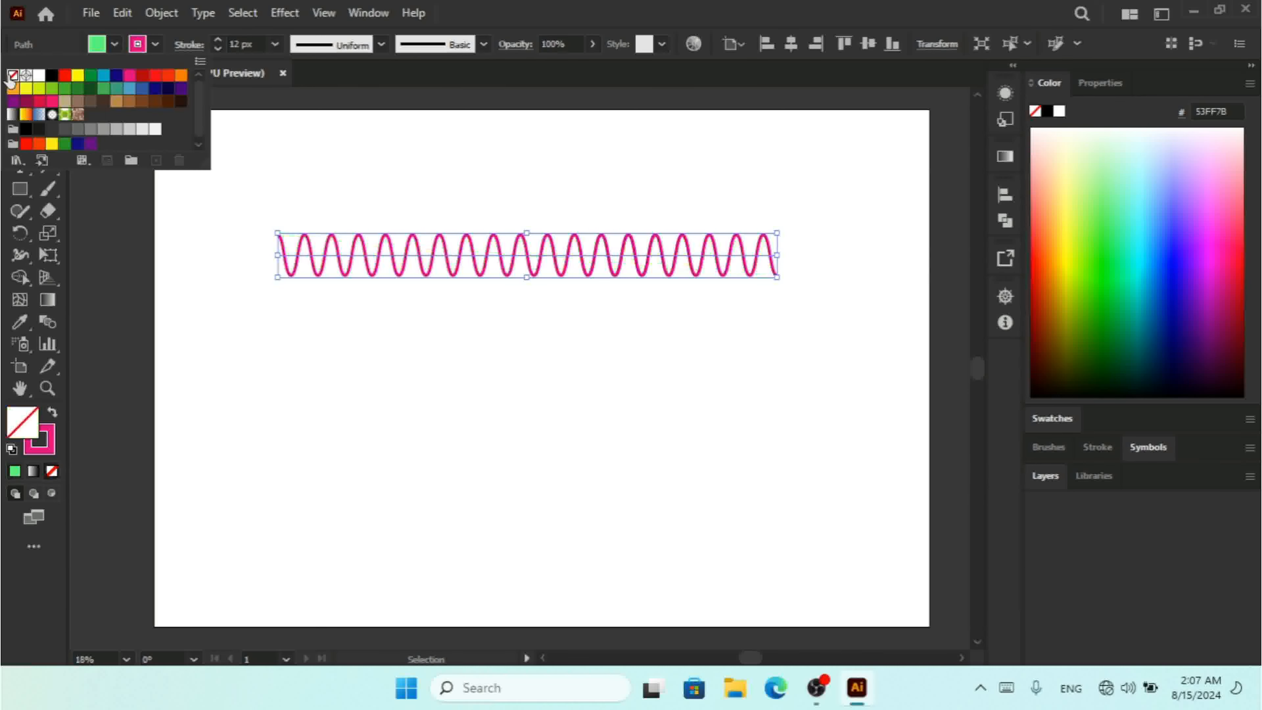
pyautogui.click(116, 46)
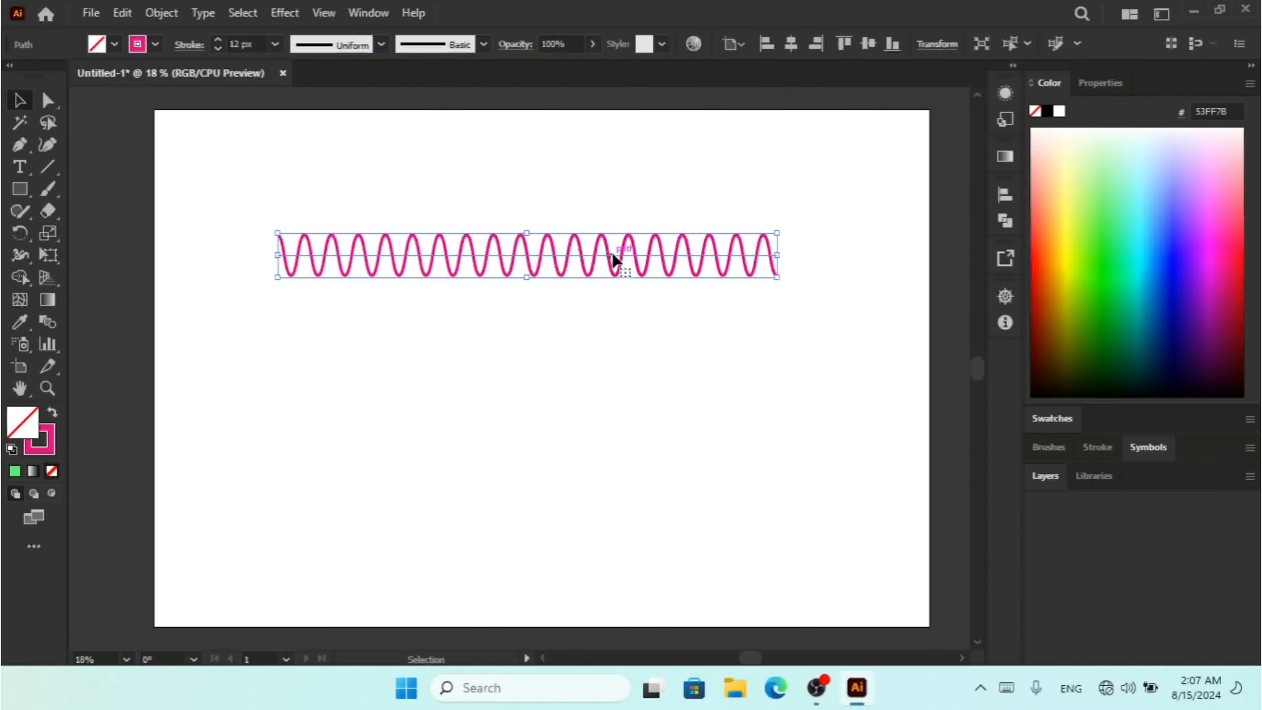
pyautogui.moveTo(612, 259); pyautogui.dragTo(612, 238)
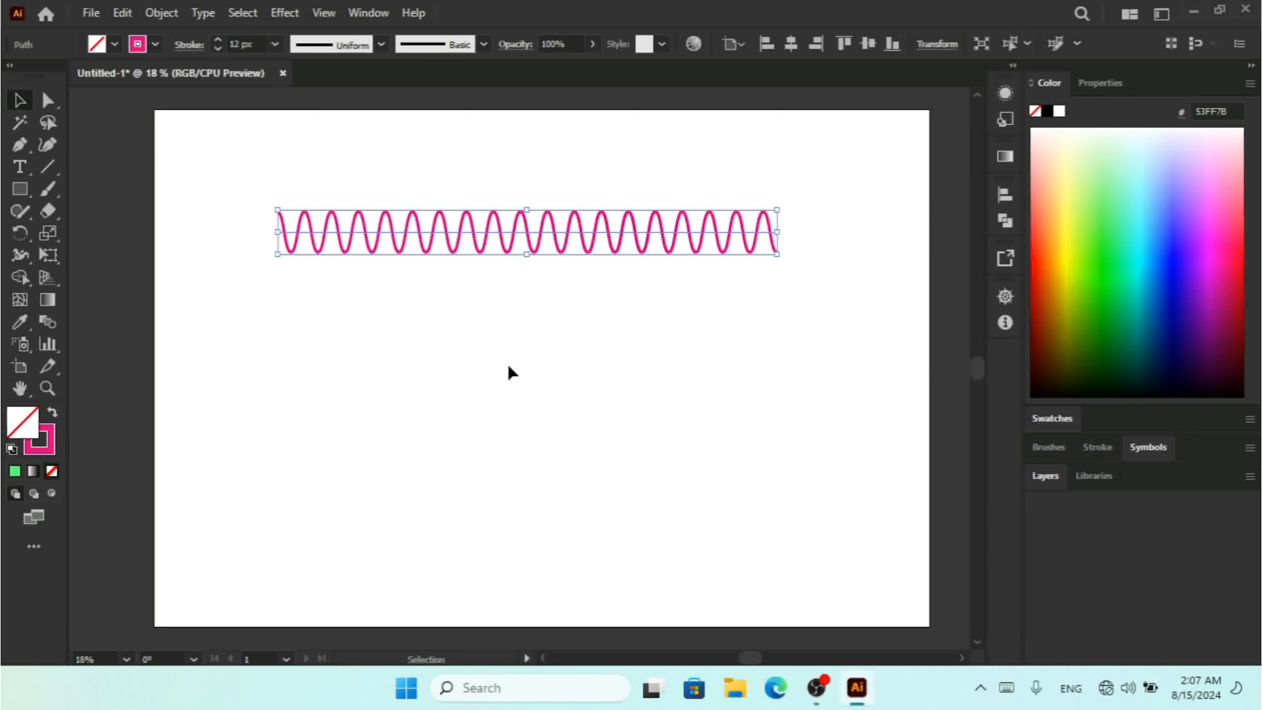
# Step: Delete the wavy pink line from the artboard
pyautogui.click(289, 14)
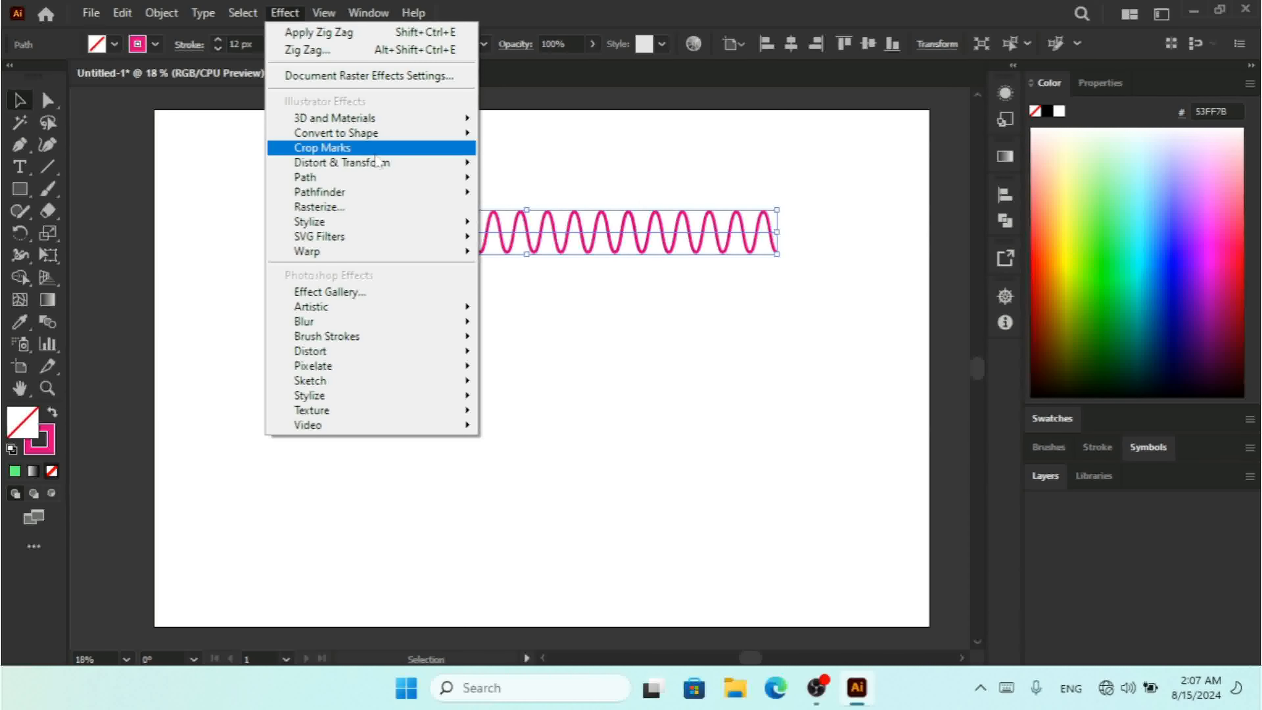
pyautogui.moveTo(390, 164)
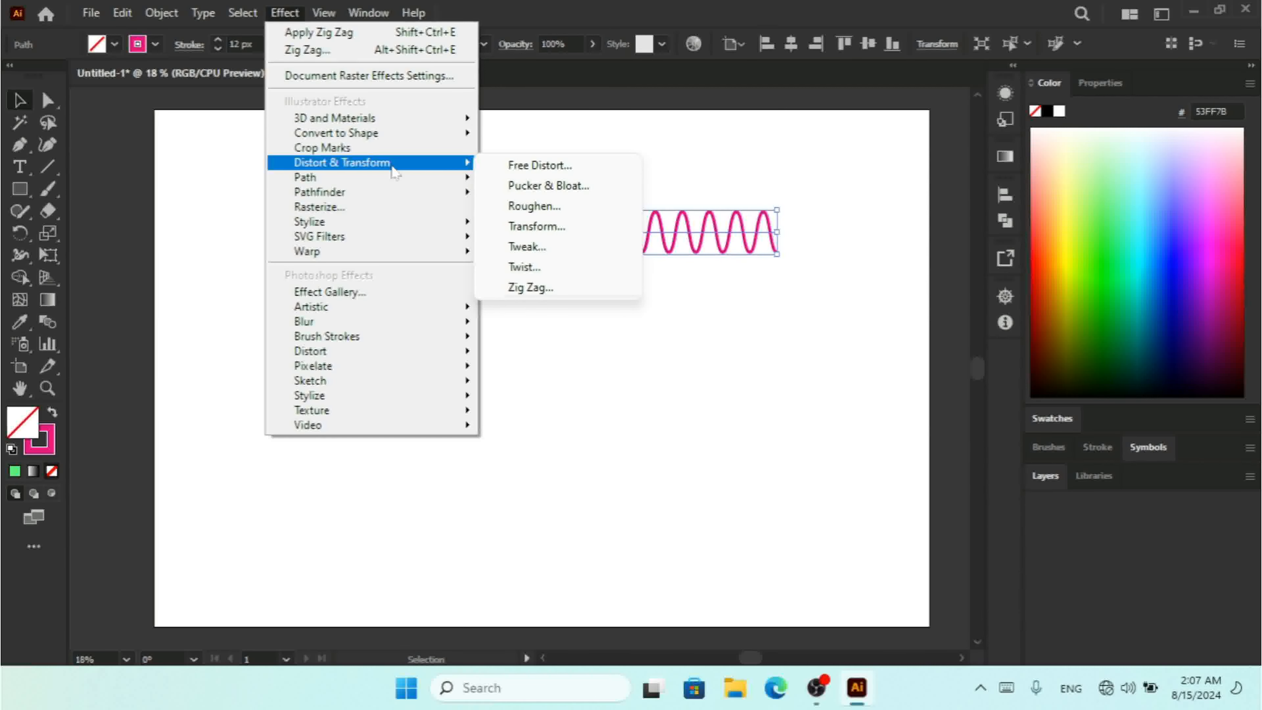
pyautogui.click(580, 3)
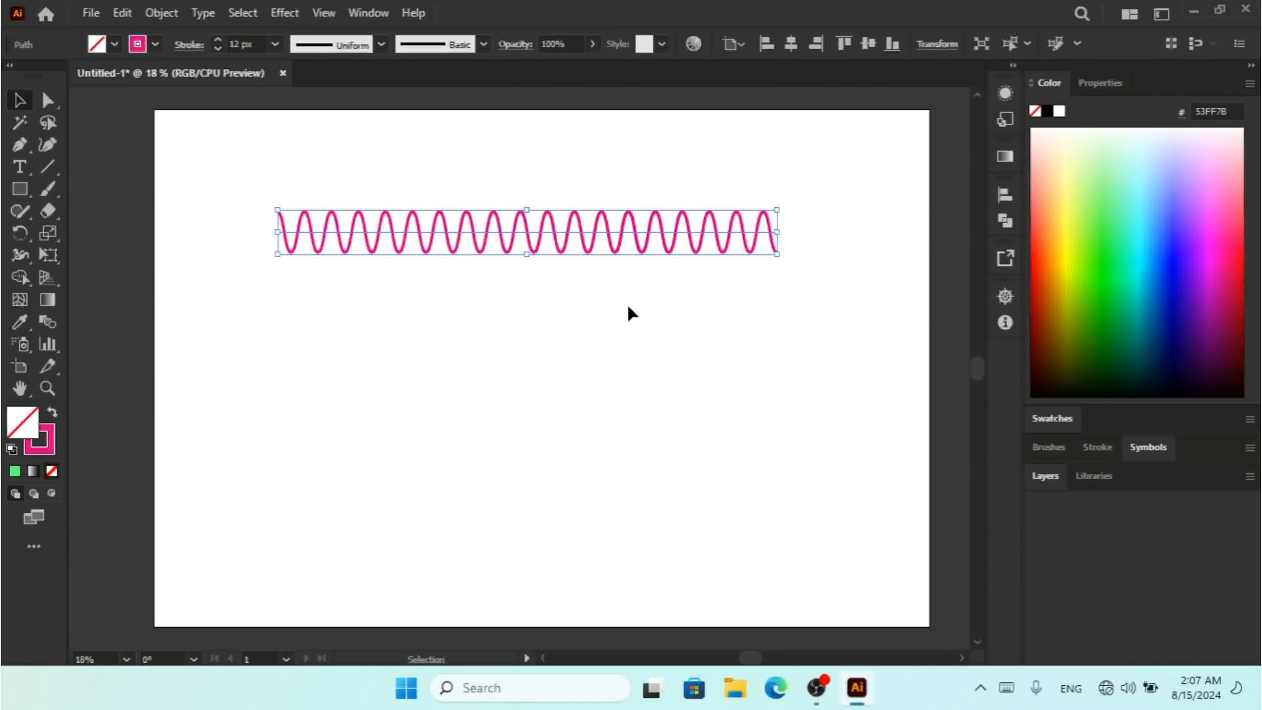
pyautogui.press('Delete')
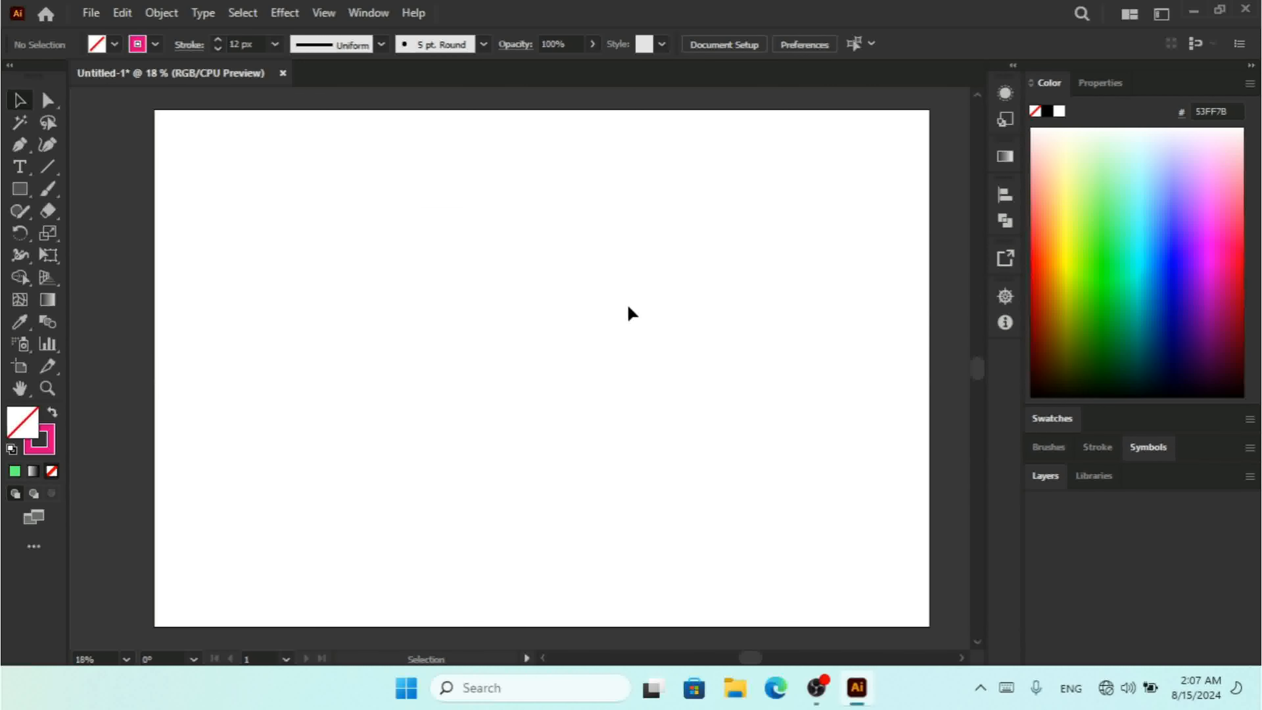